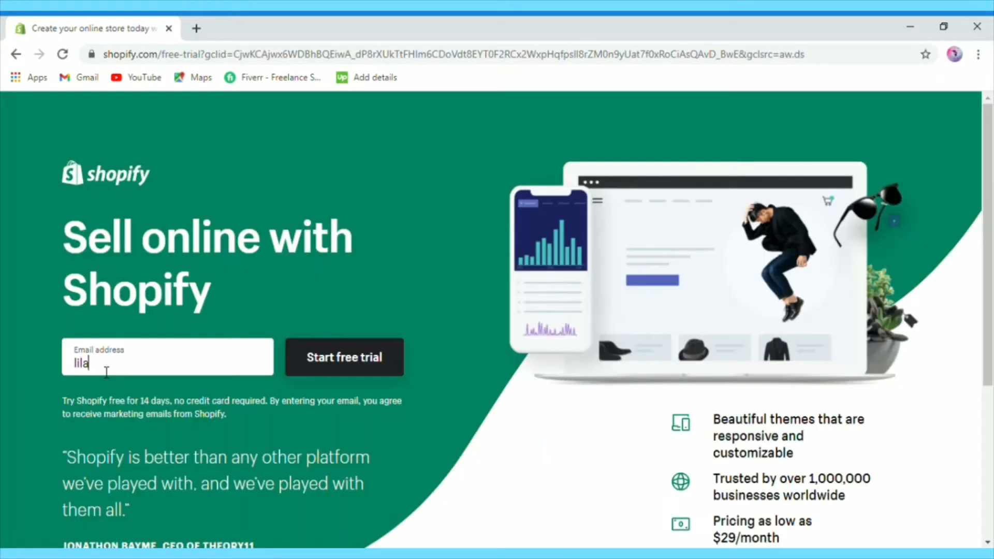
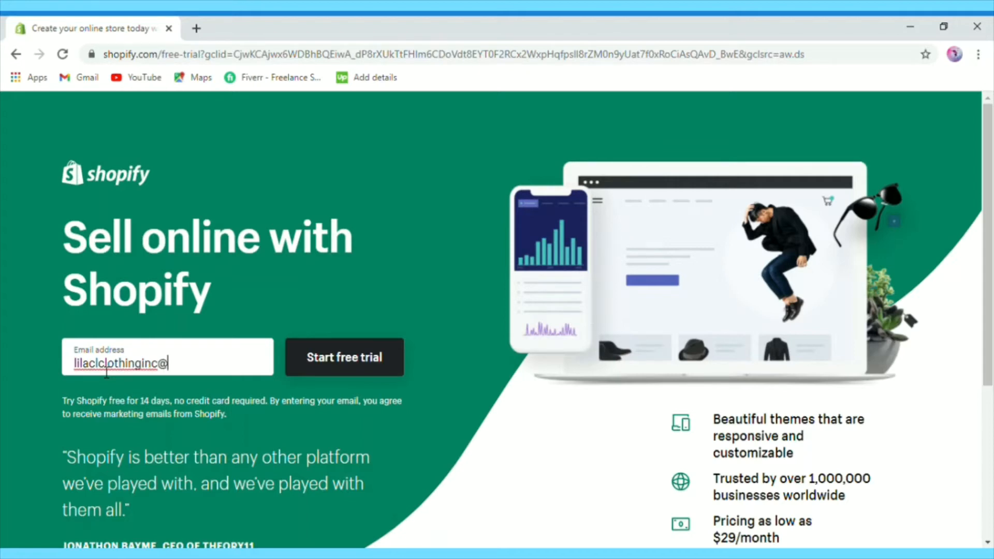
Step: Enter the sign-up email address, fixing a typo before the @, and start the free trial
text(nm)
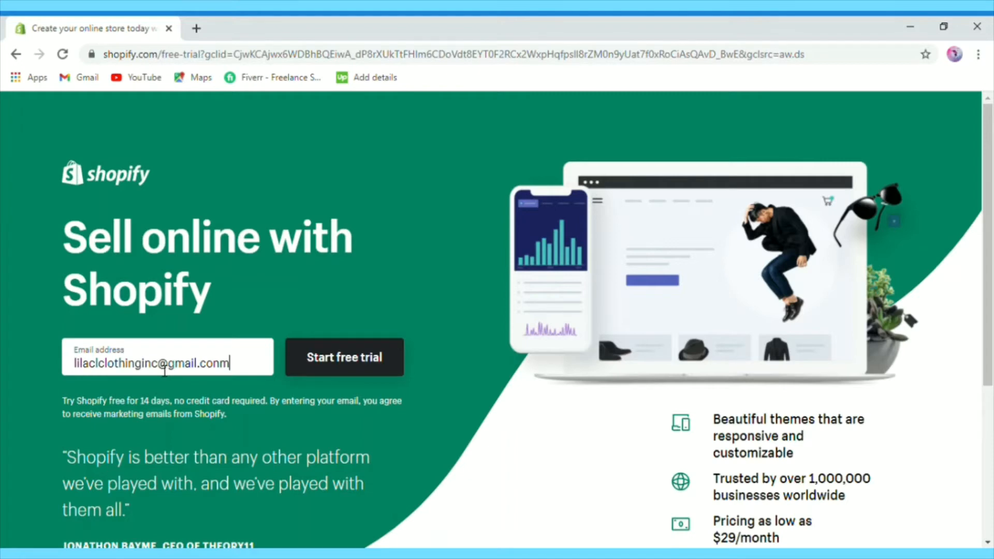
click(164, 367)
key(BackSpace)
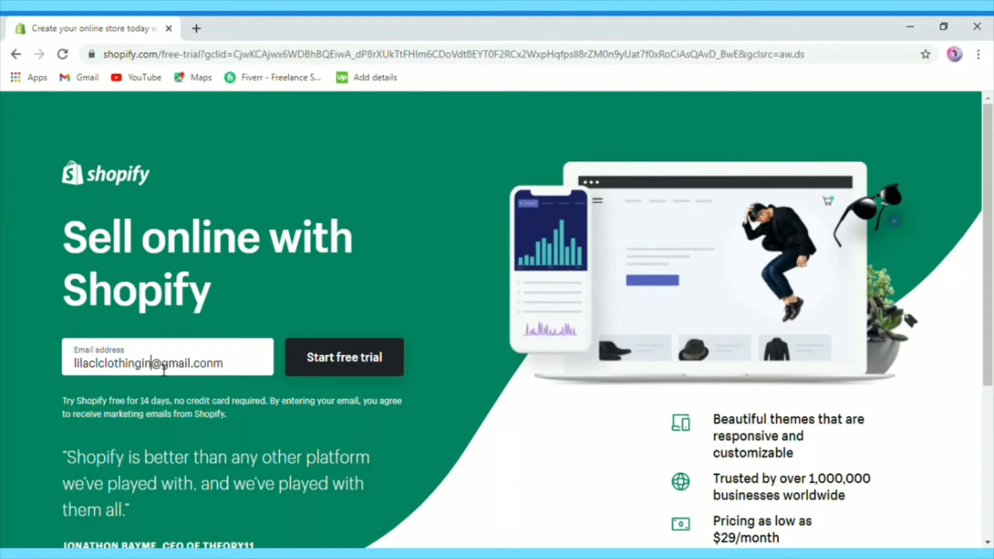
text(c)
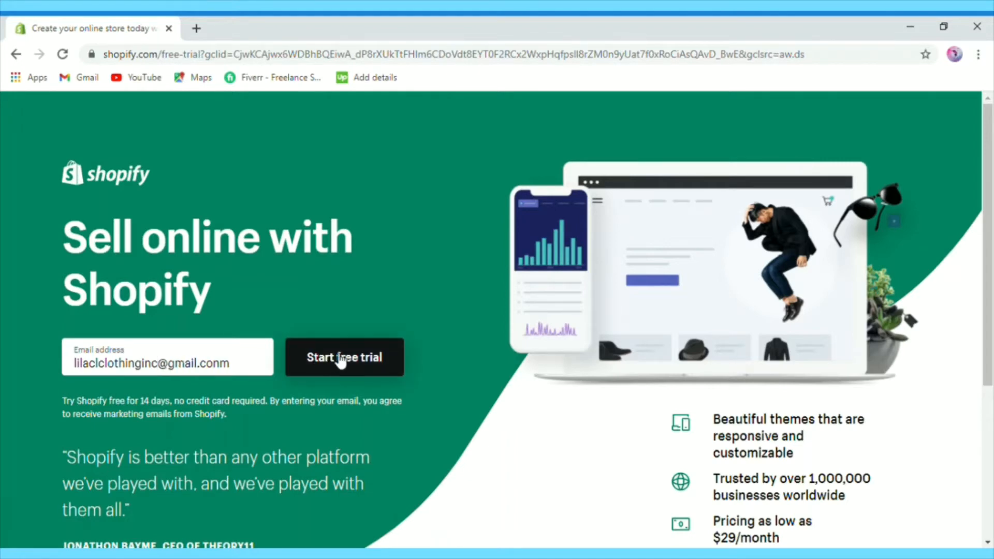
click(336, 361)
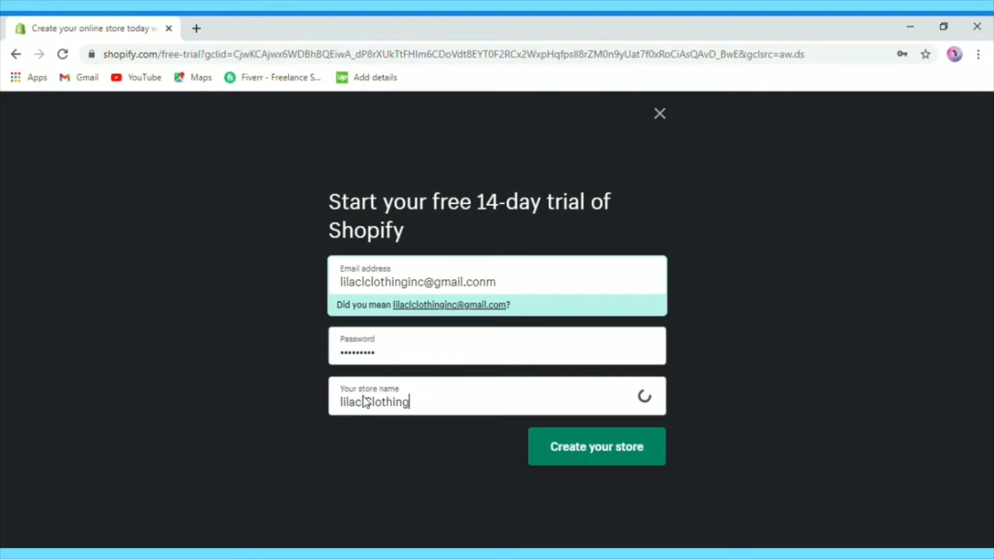
Step: Correct the store name to 'lilac Clothing Inc' and create the store
text(ilac clothing i)
key(BackSpace)
key(BackSpace)
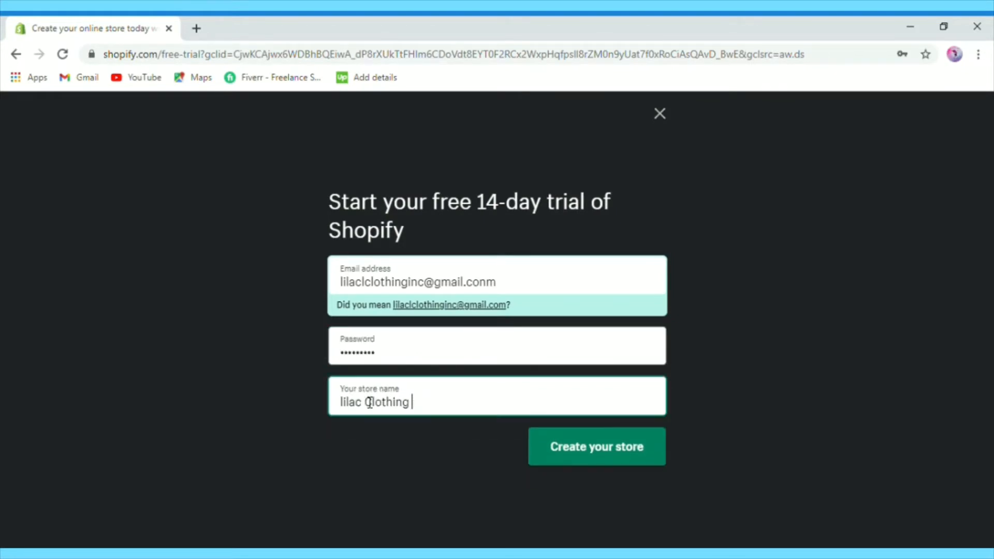
click(366, 401)
key(End)
text(Inc)
click(583, 446)
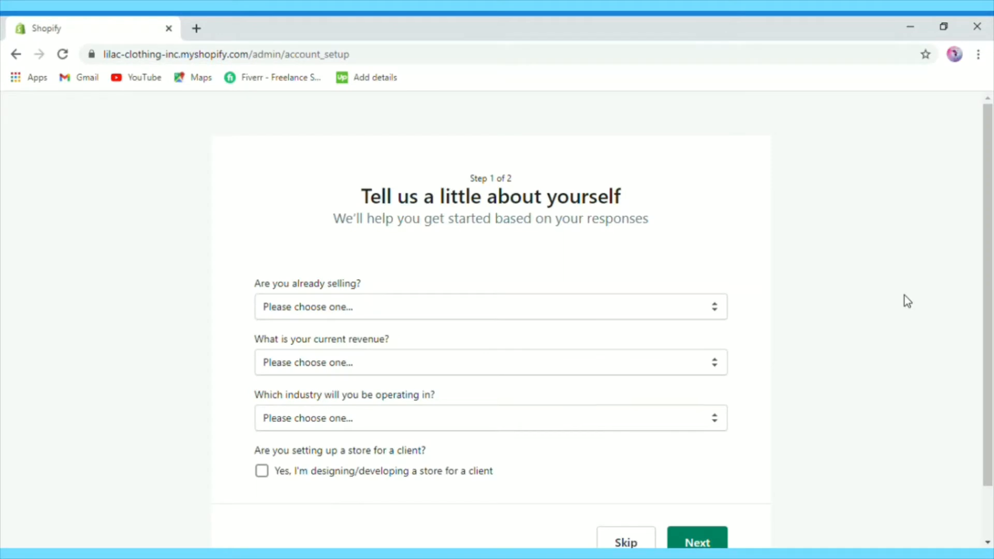
Step: Answer I'm just playing around, Rs0 PKR revenue and Clothing industry, then continue to step two
drag(991, 218, 992, 271)
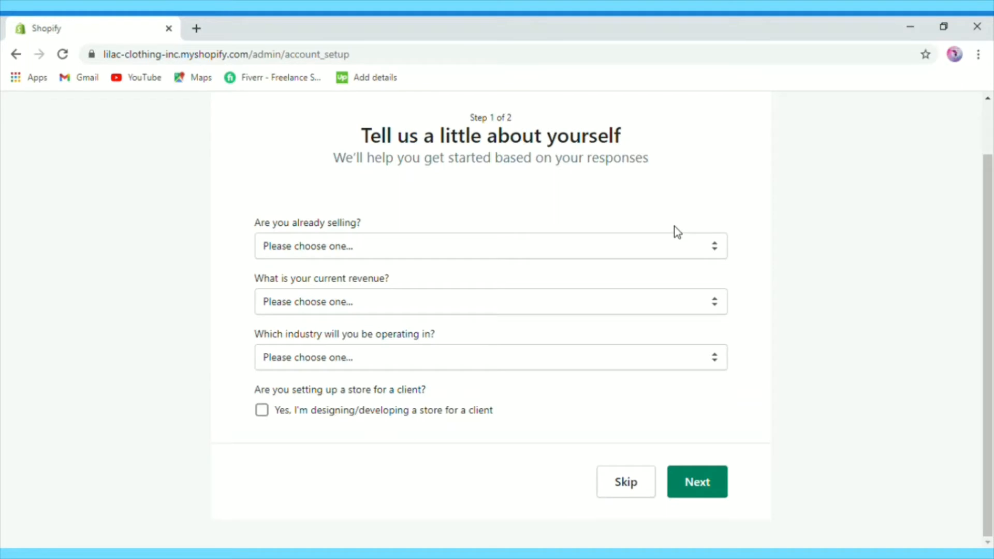
click(685, 241)
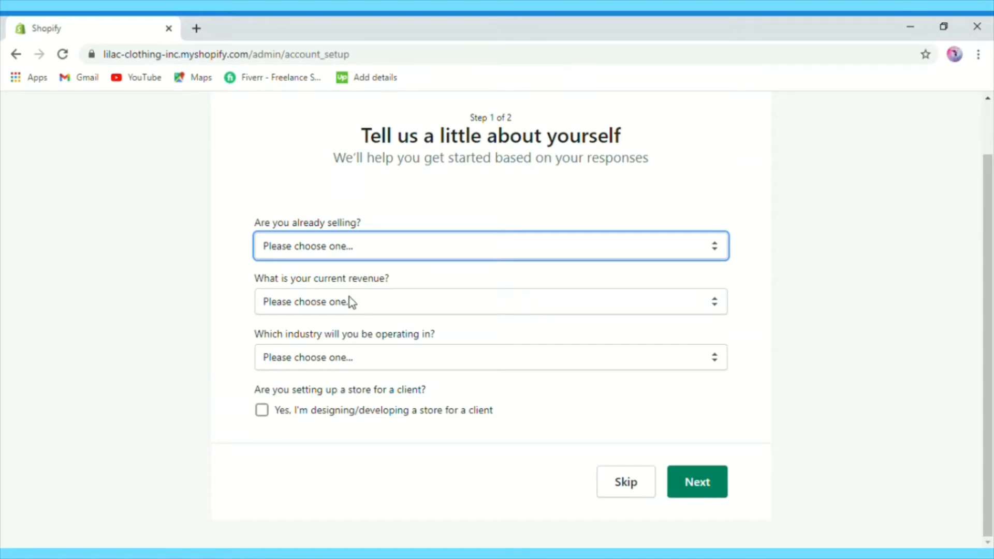
key(Down)
key(Tab)
scroll(397, 365, down, 2)
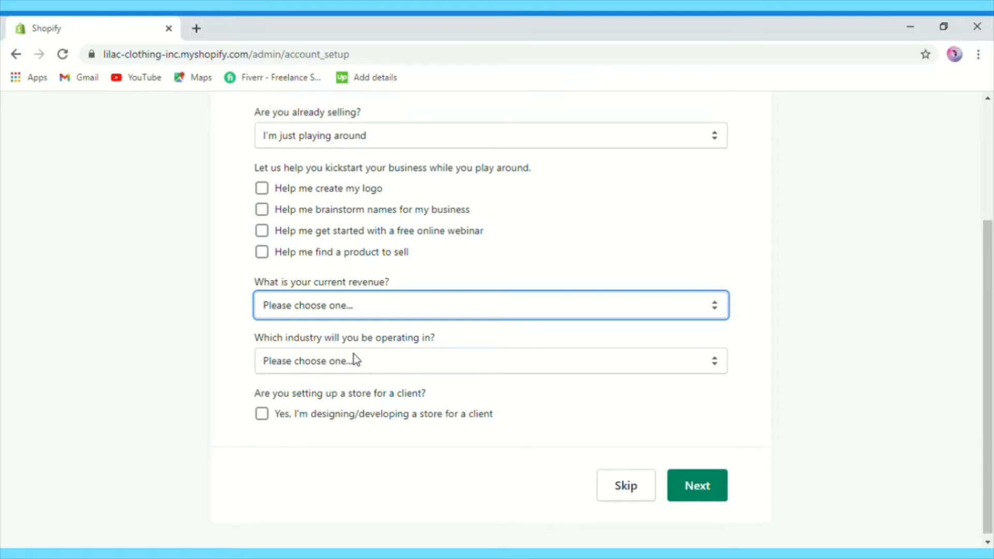
key(Down)
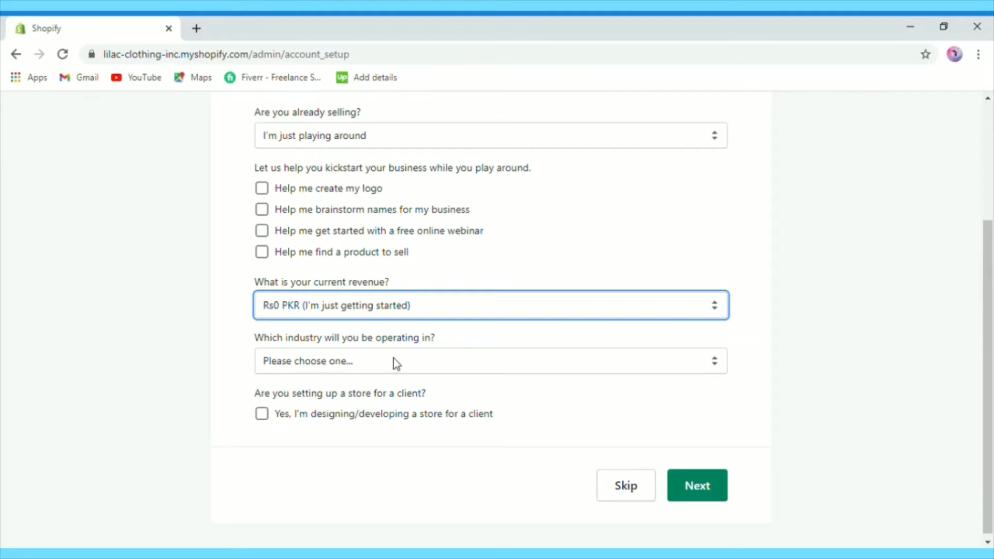
key(Tab)
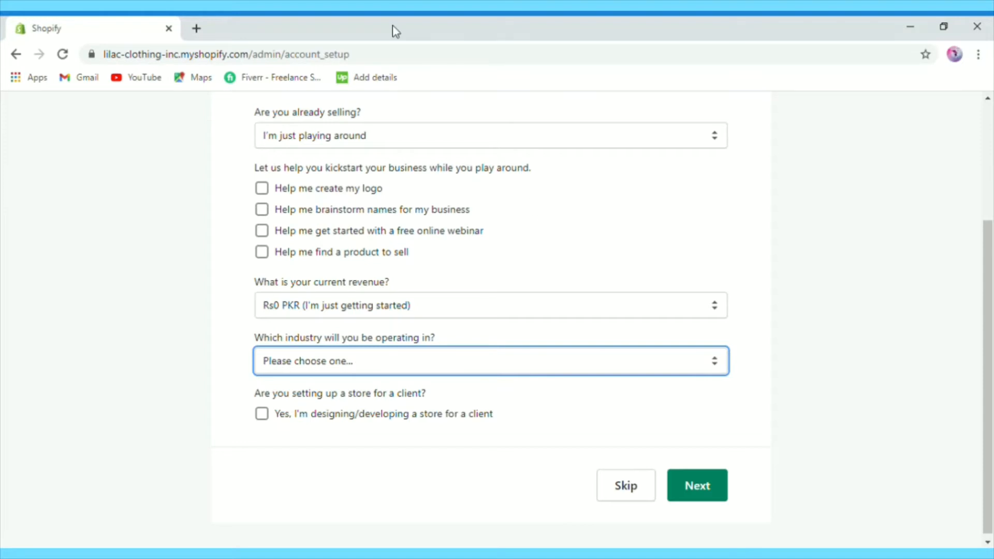
key(c)
click(702, 489)
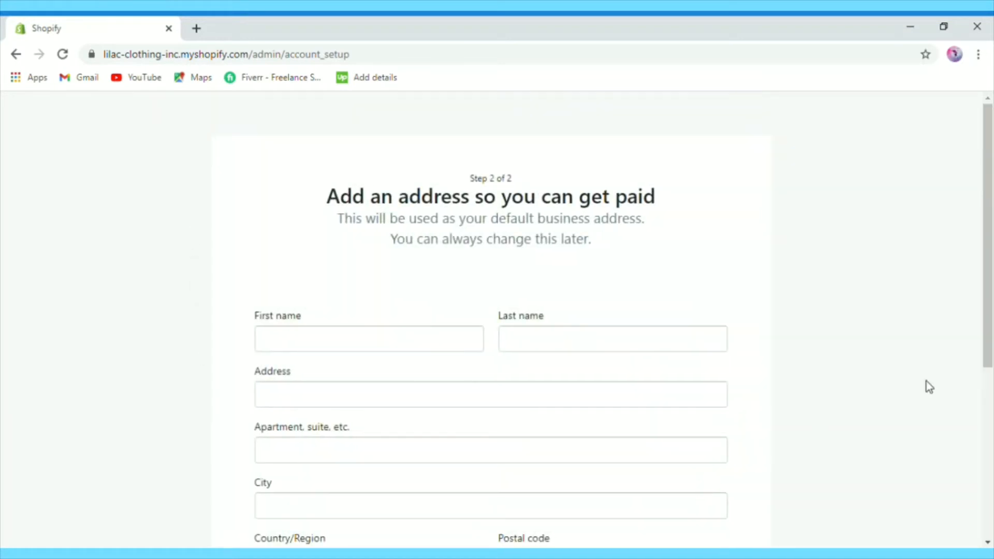
Step: Submit the business address form and enter the new store's admin
drag(991, 311, 992, 368)
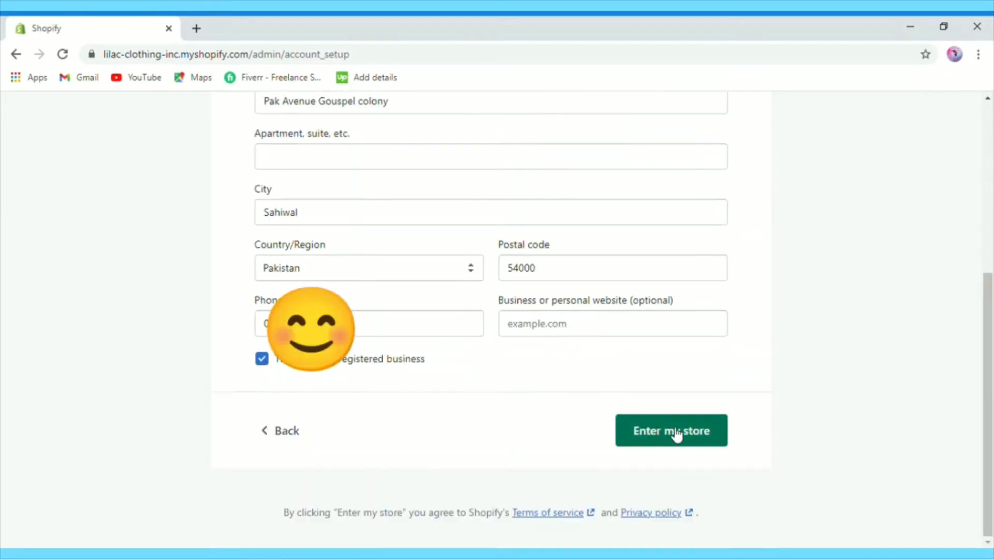
click(676, 436)
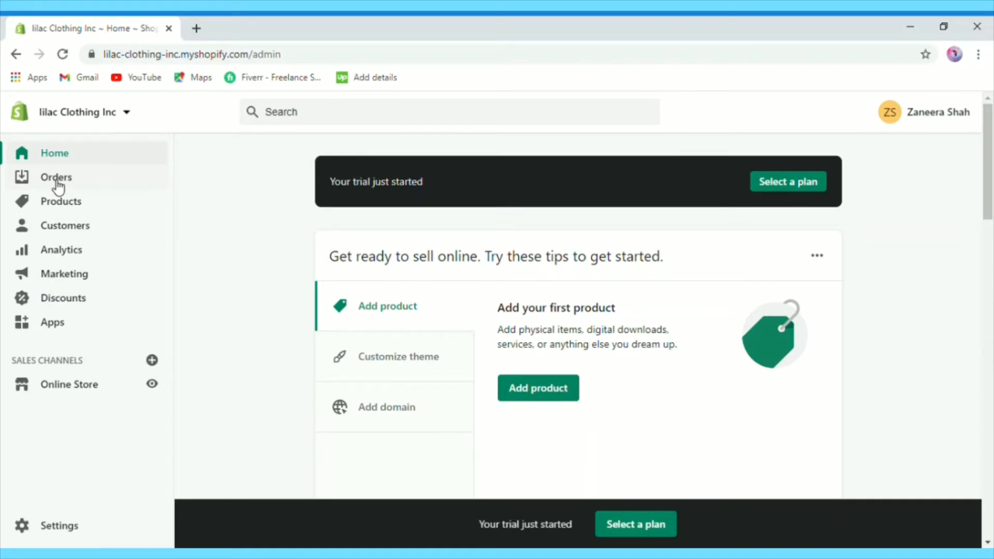
Step: Go to Settings and bring up the General store details page
click(40, 527)
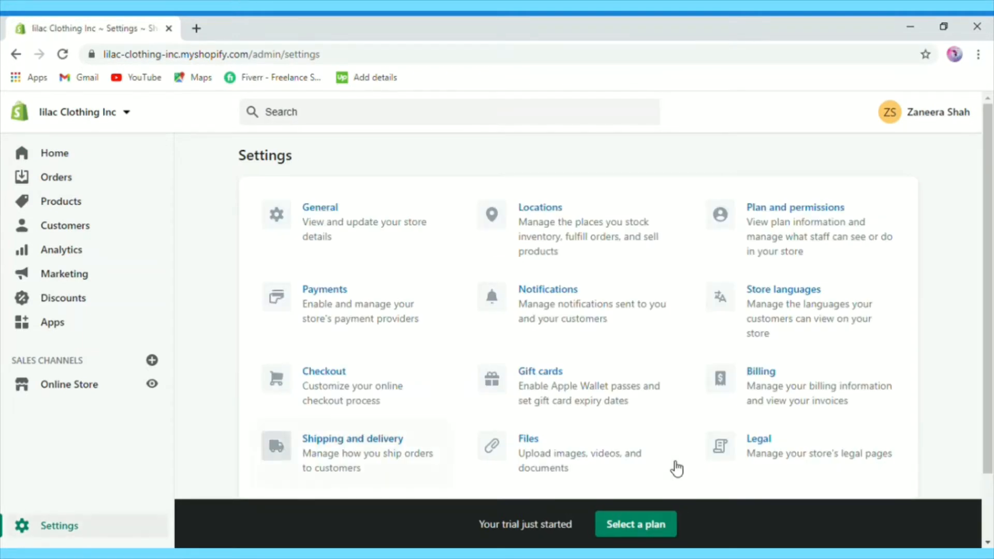
scroll(992, 344, down, 1)
scroll(992, 346, down, 1)
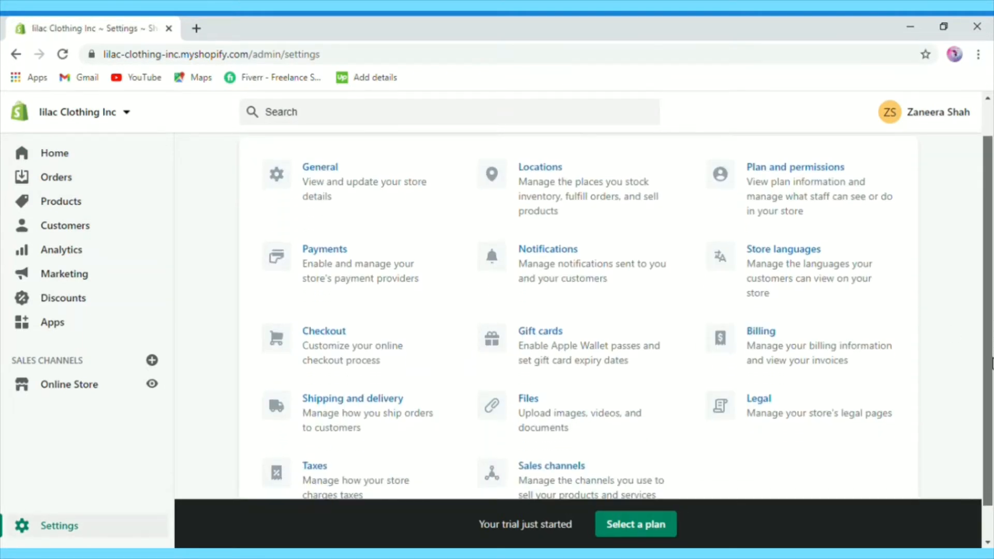
click(320, 176)
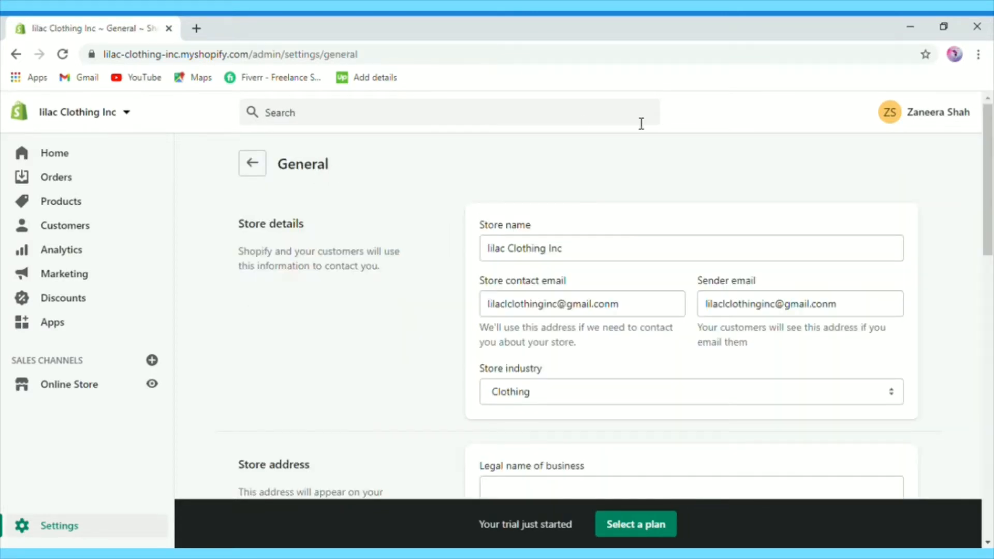
Step: Save General settings with Pacific Time, metric units and PKR currency, then return to Settings
scroll(992, 191, down, 1)
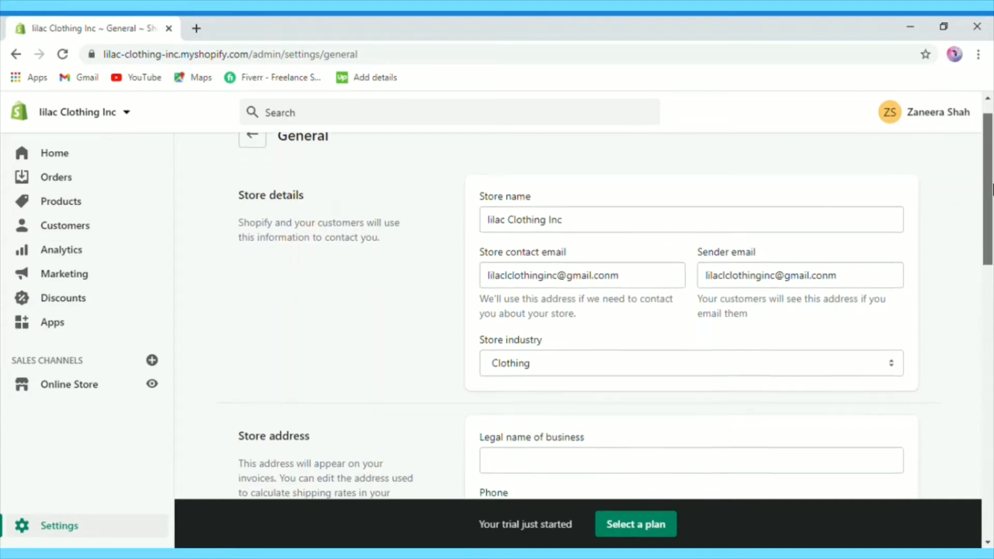
scroll(992, 188, up, 1)
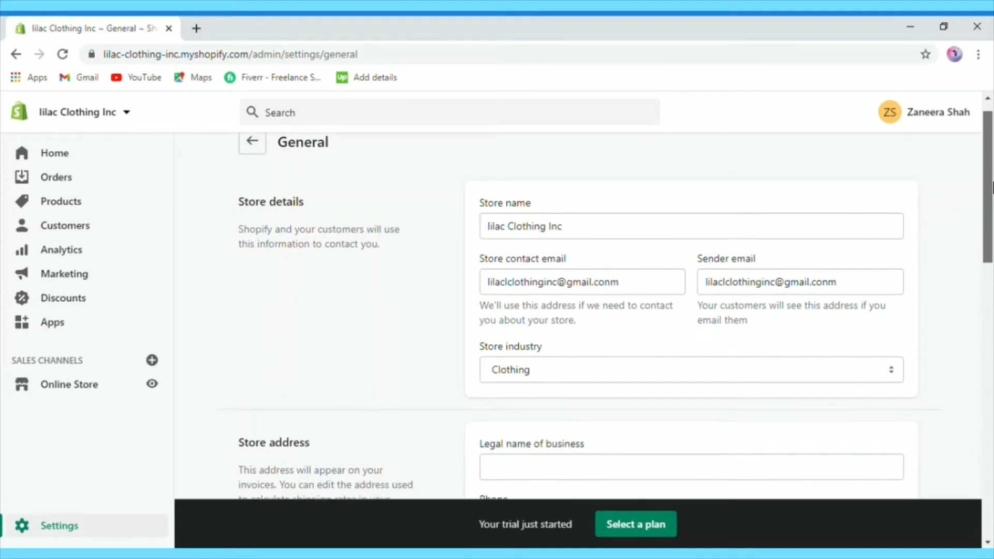
scroll(992, 186, down, 1)
scroll(991, 184, up, 1)
scroll(991, 186, down, 1)
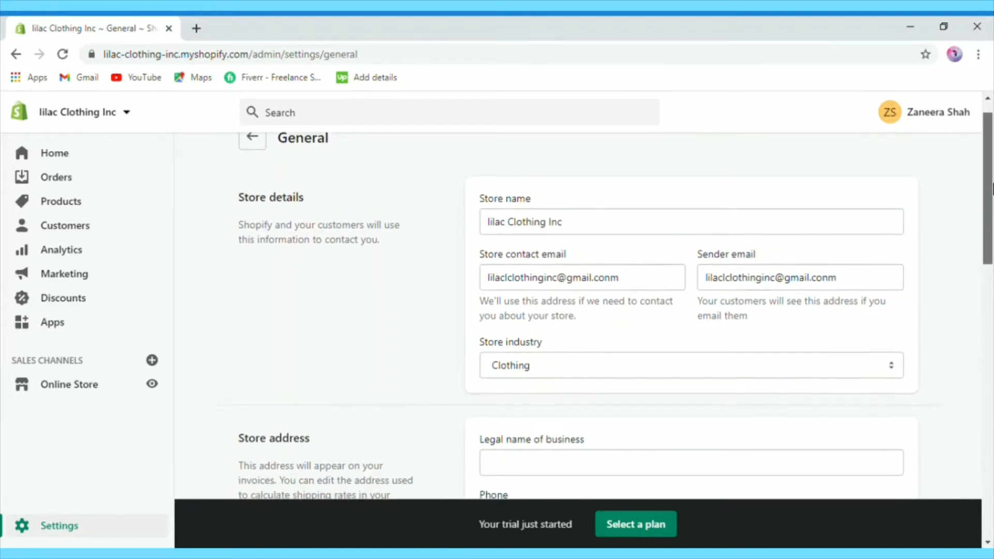
scroll(992, 187, up, 1)
drag(991, 189, 992, 227)
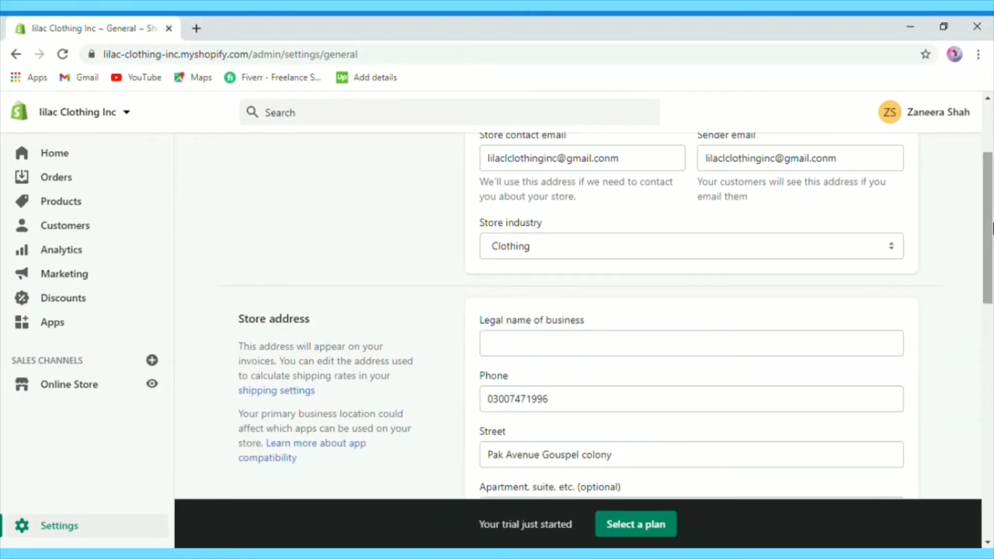
scroll(781, 203, down, 8)
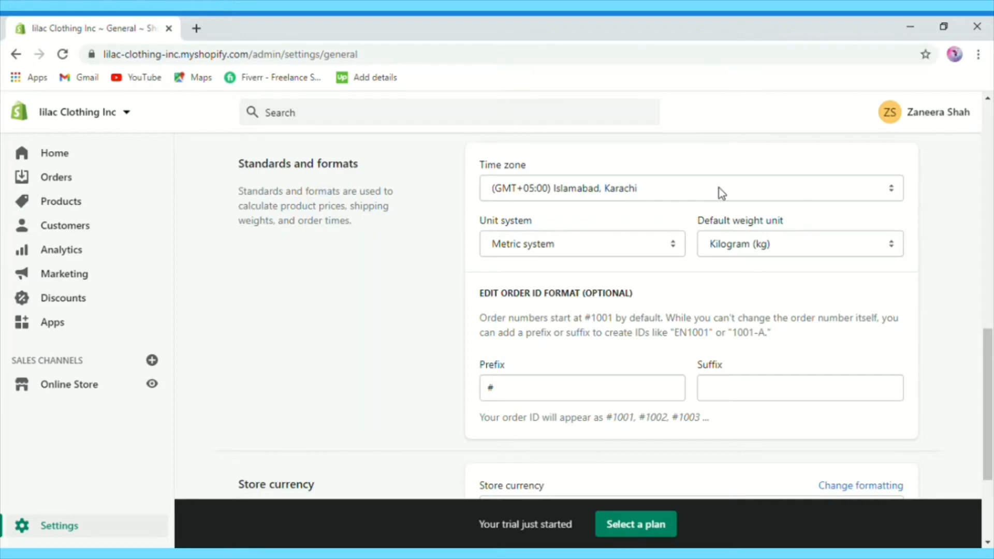
scroll(719, 187, down, 3)
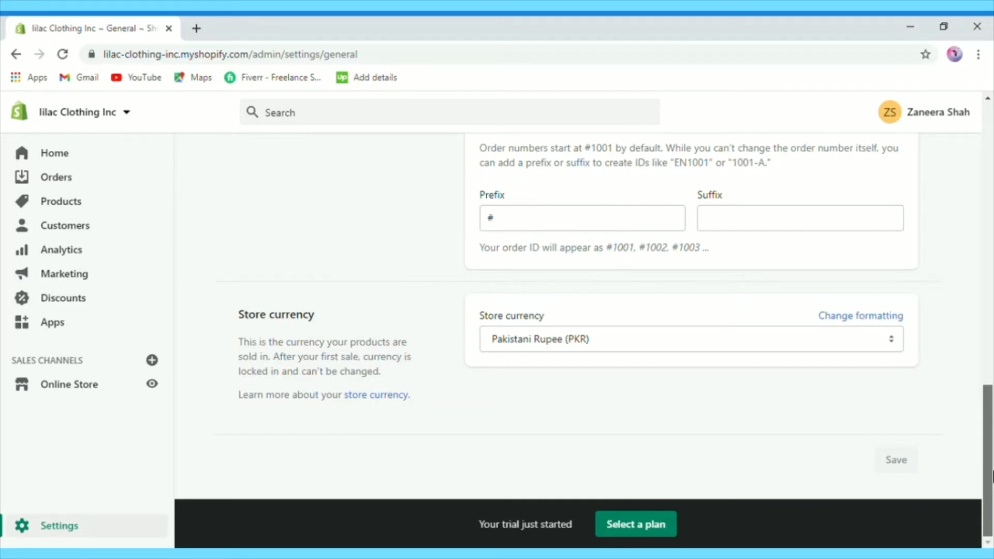
scroll(992, 476, up, 4)
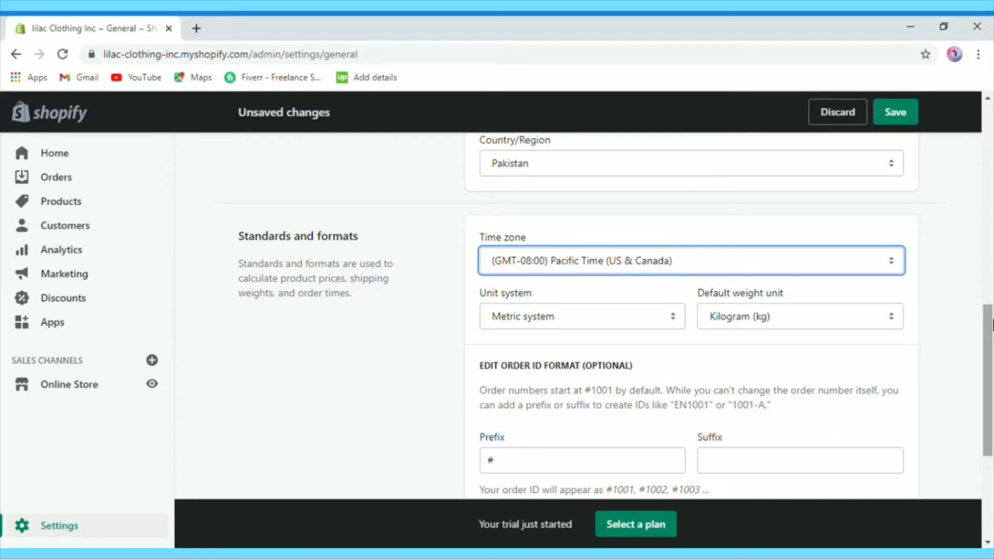
drag(992, 325, 992, 428)
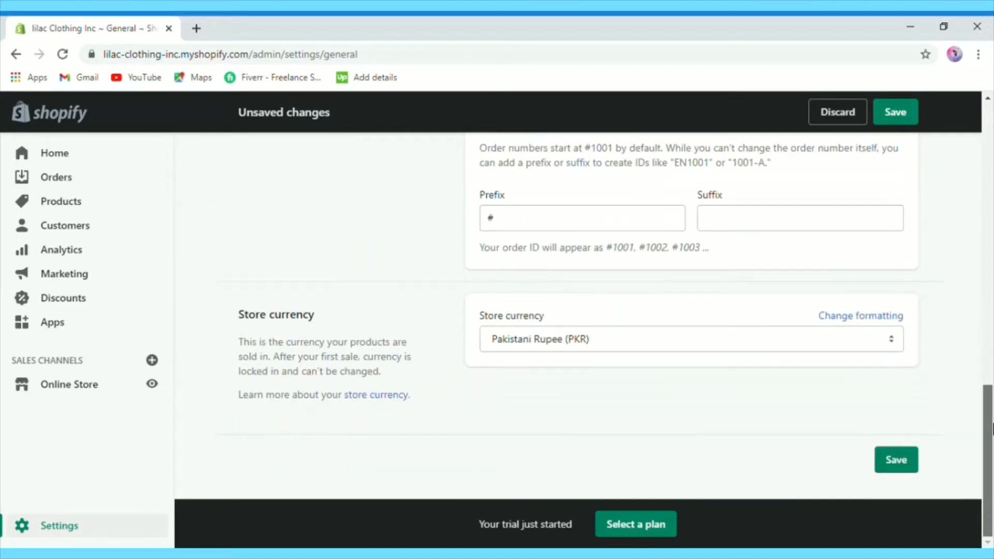
click(905, 465)
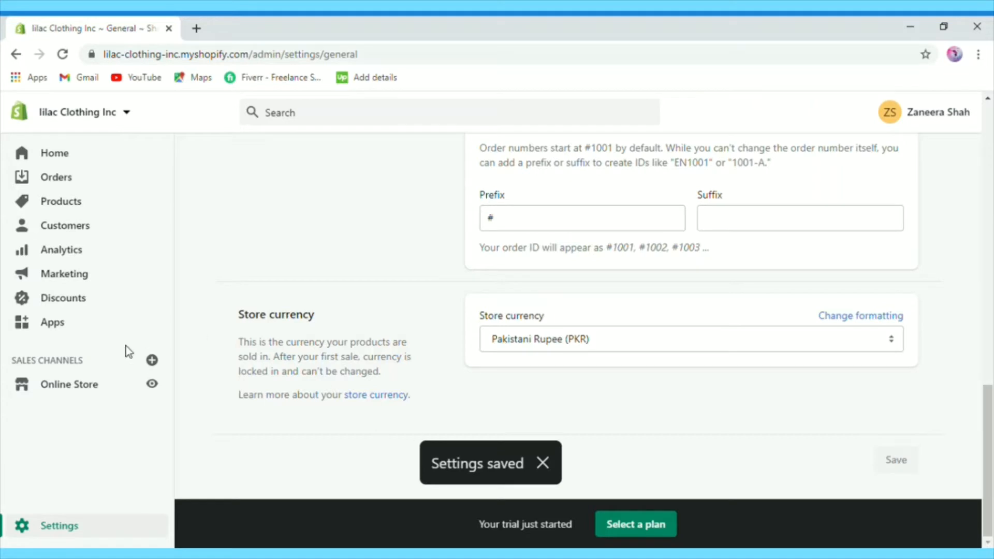
click(37, 538)
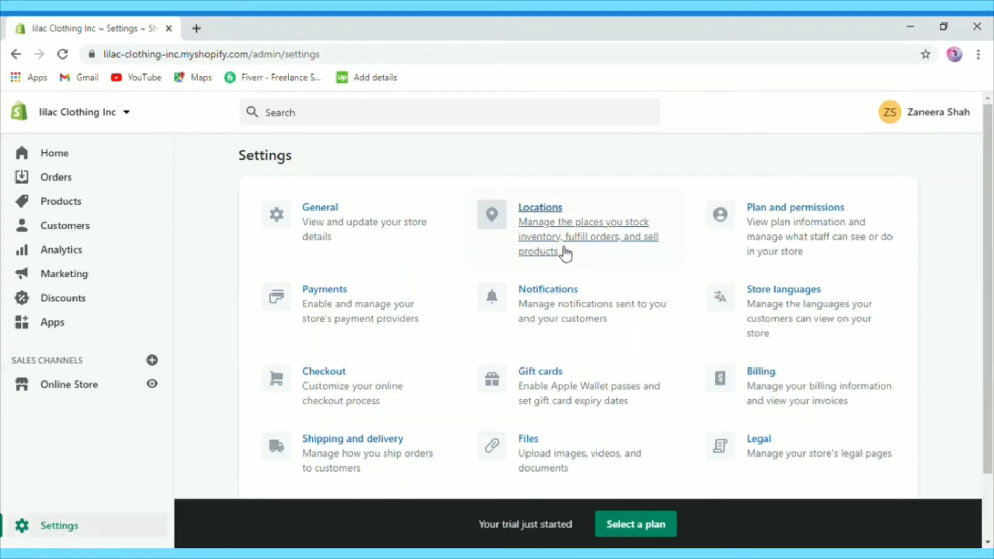
click(547, 221)
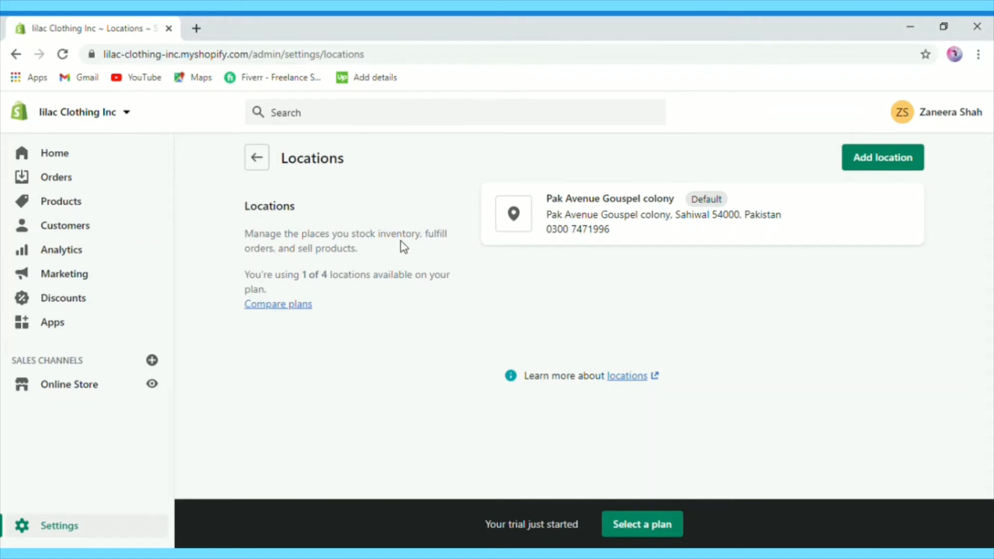
key(alt+Left)
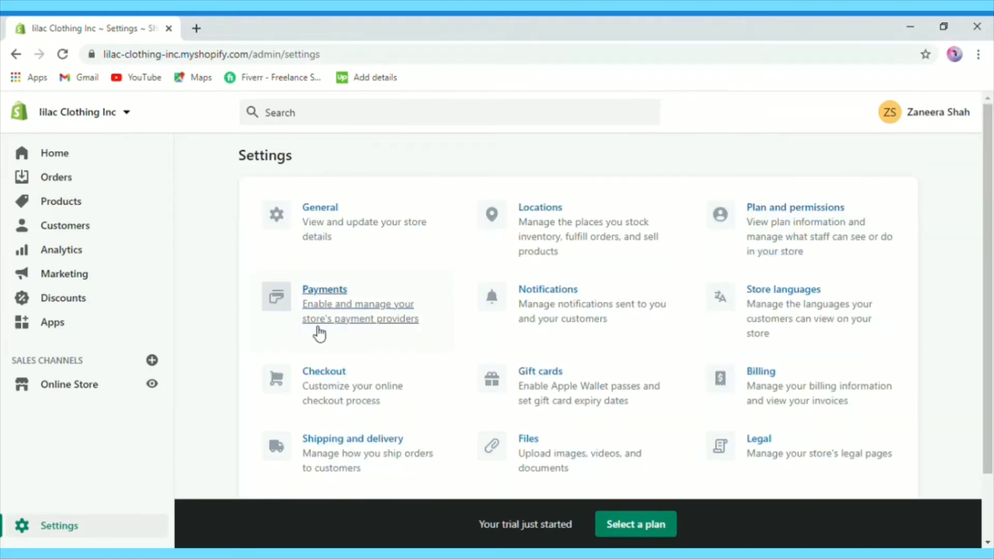
click(305, 296)
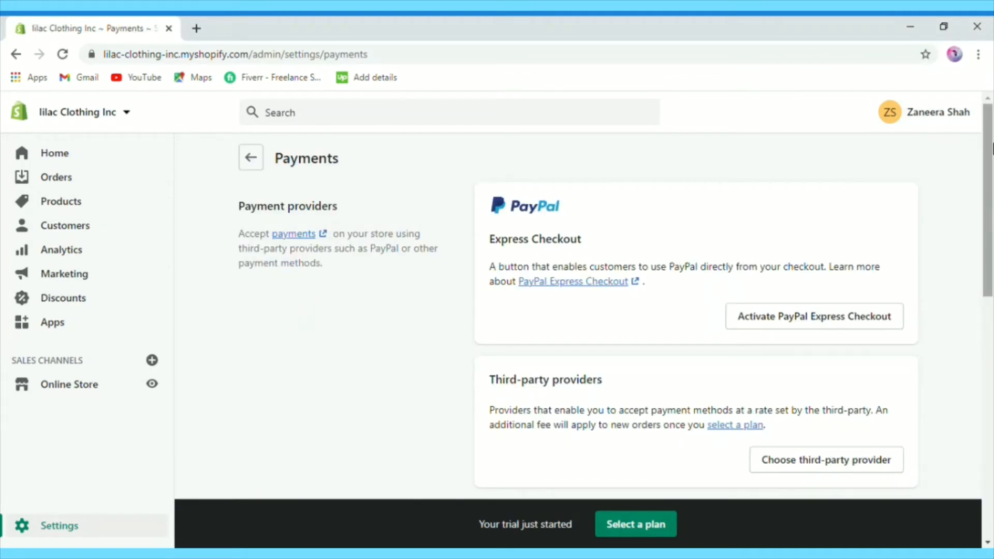
drag(991, 149, 991, 45)
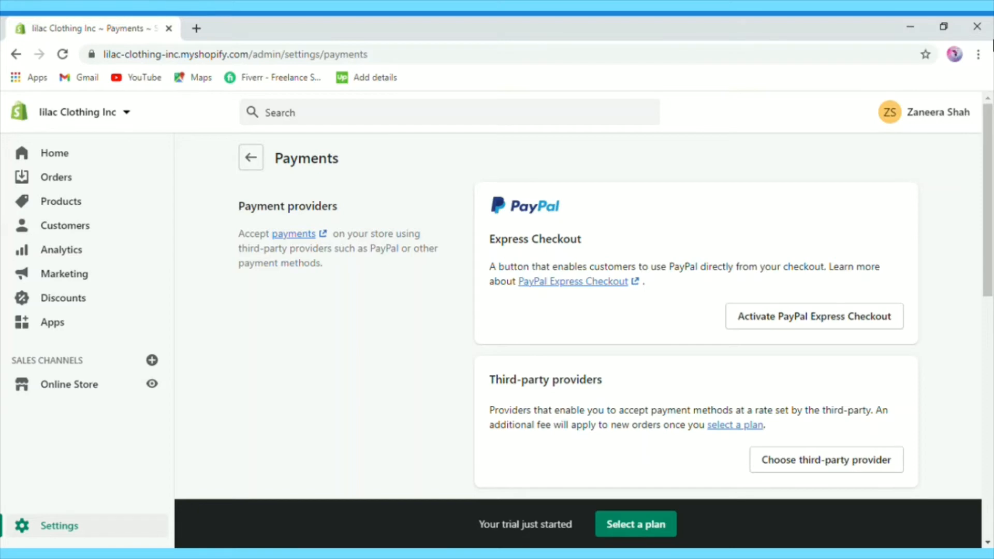
scroll(992, 306, down, 6)
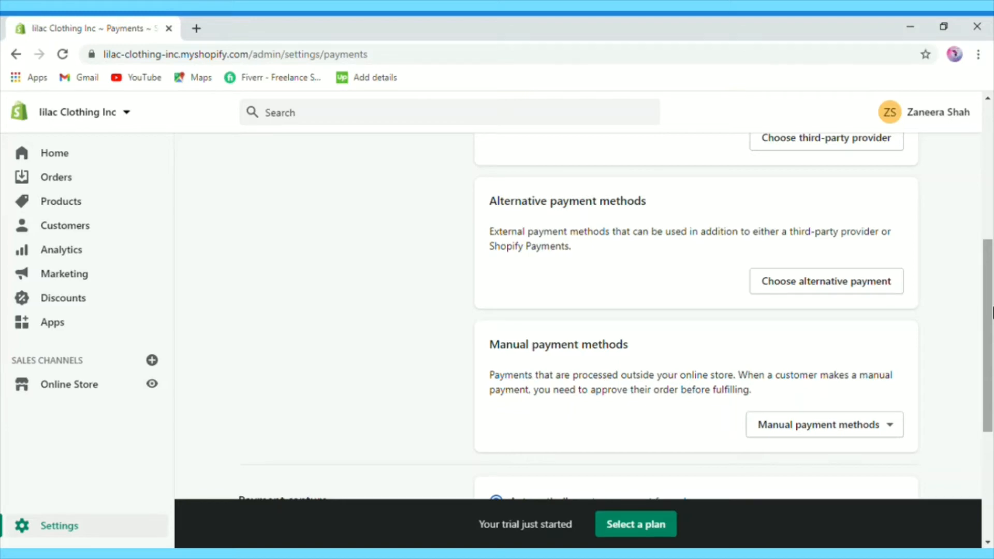
drag(992, 313, 992, 395)
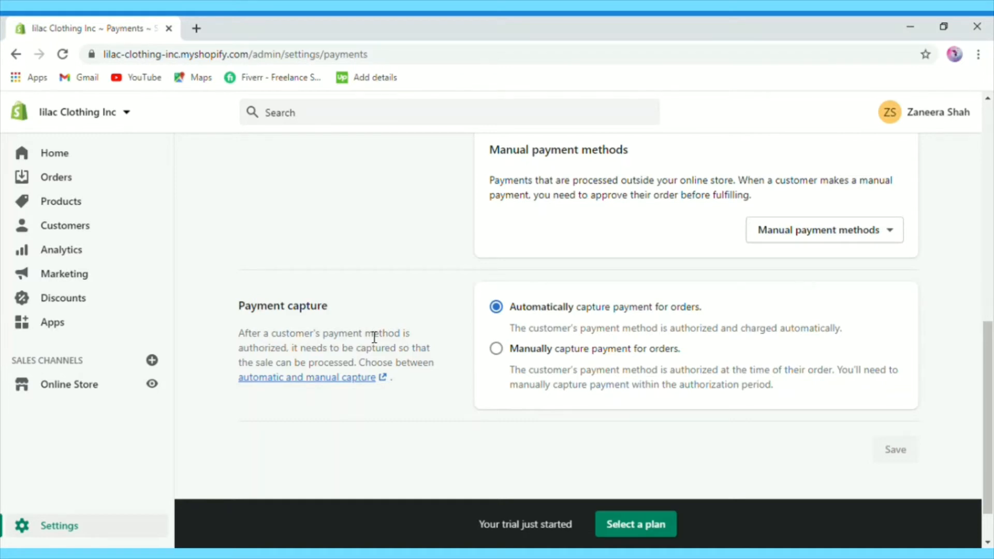
key(alt+Left)
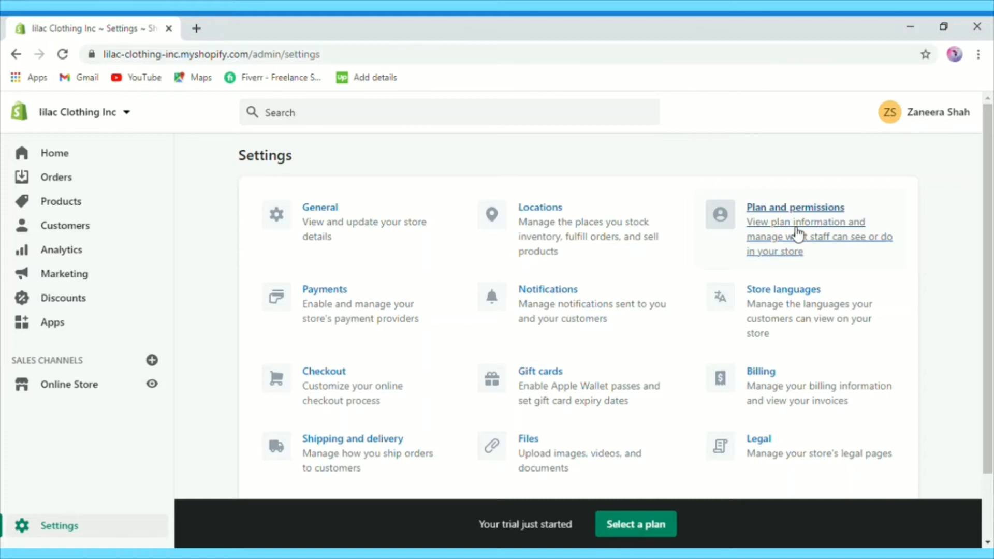
scroll(797, 233, down, 2)
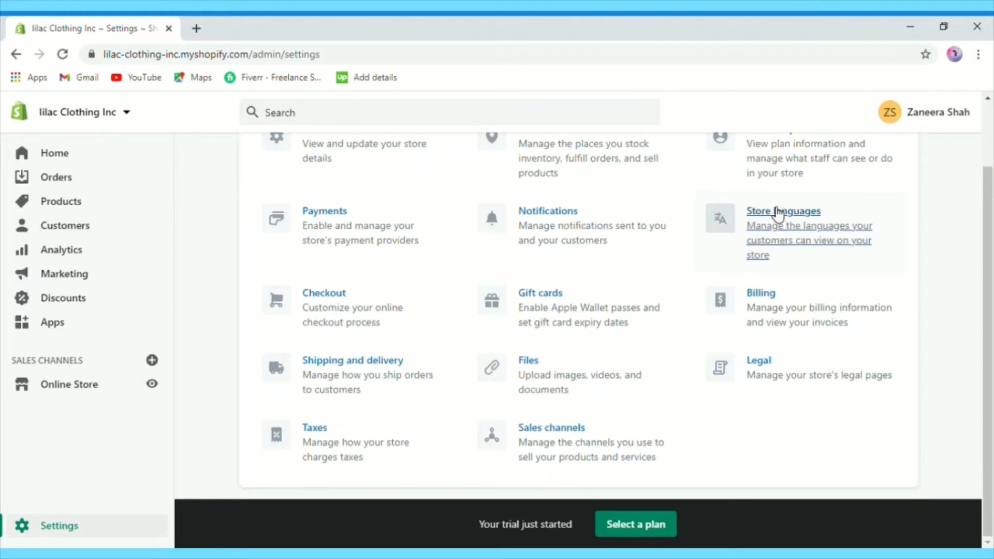
click(778, 213)
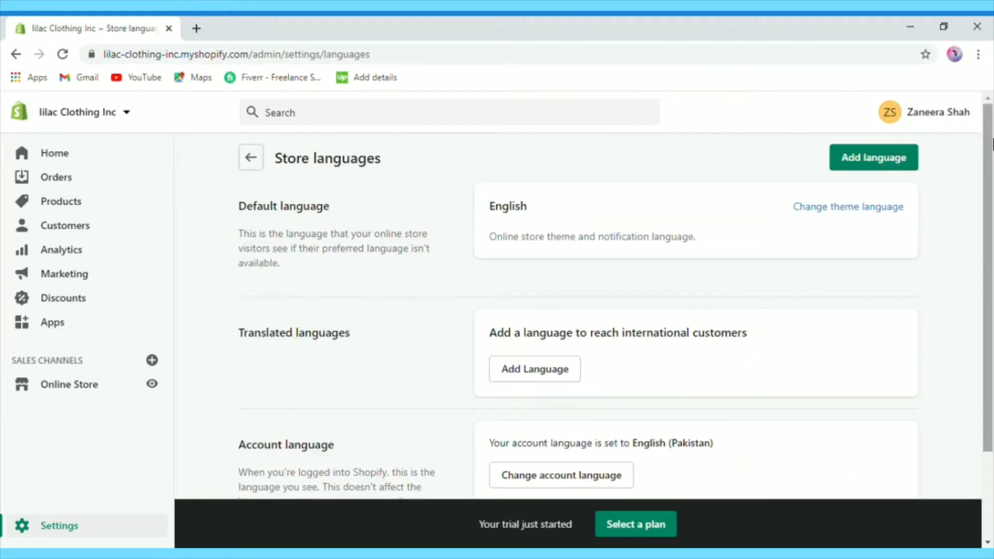
drag(992, 144, 992, 188)
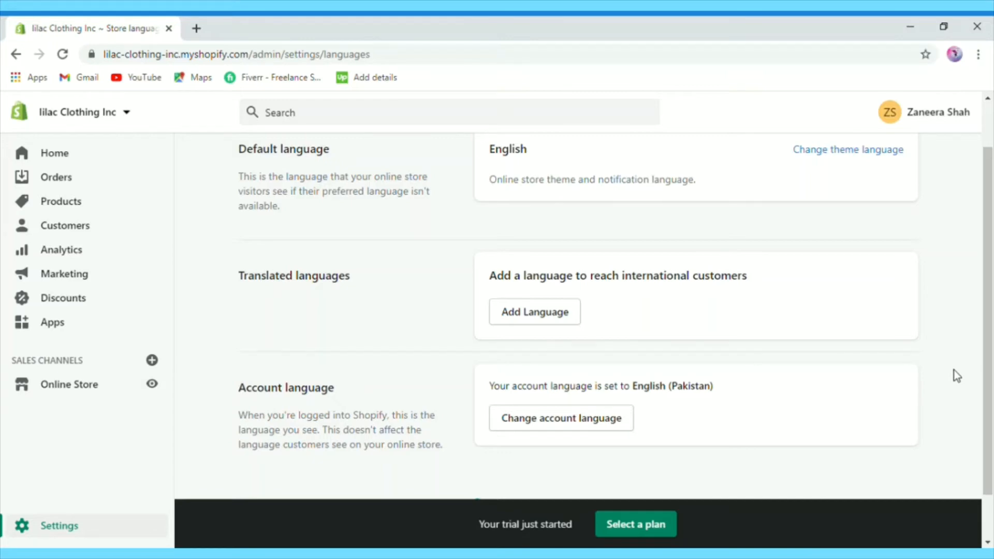
click(29, 532)
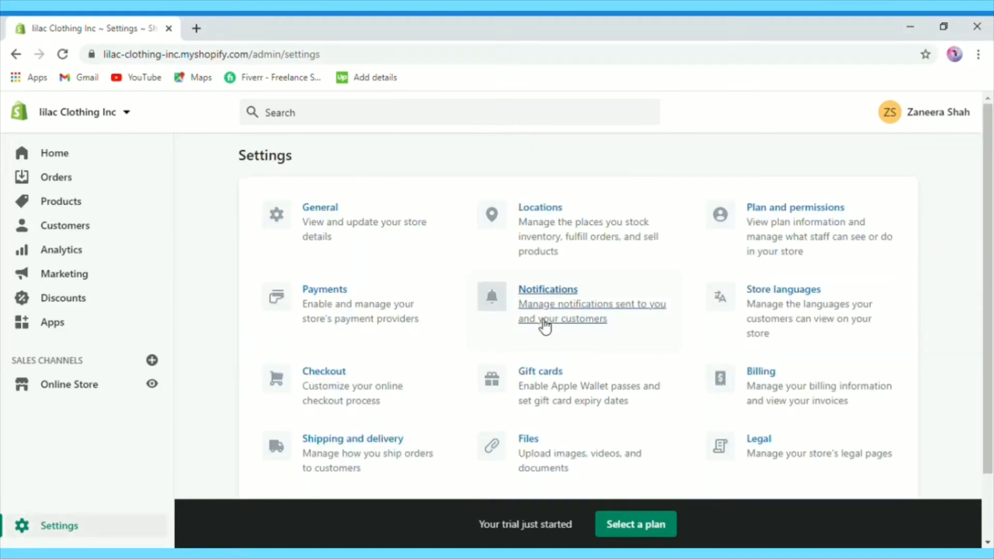
click(552, 304)
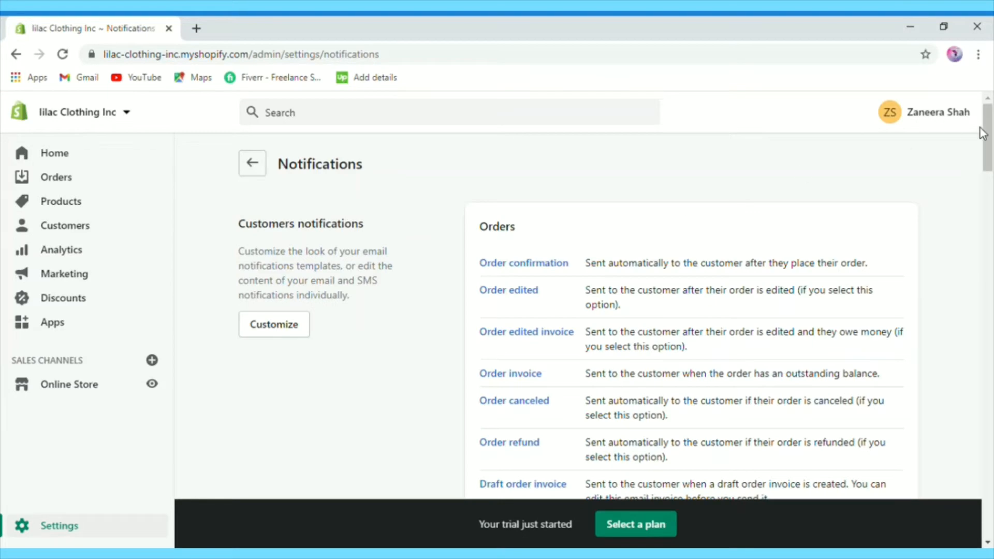
mouse_move(989, 129)
mouse_down()
mouse_move(990, 155)
mouse_move(991, 140)
mouse_up()
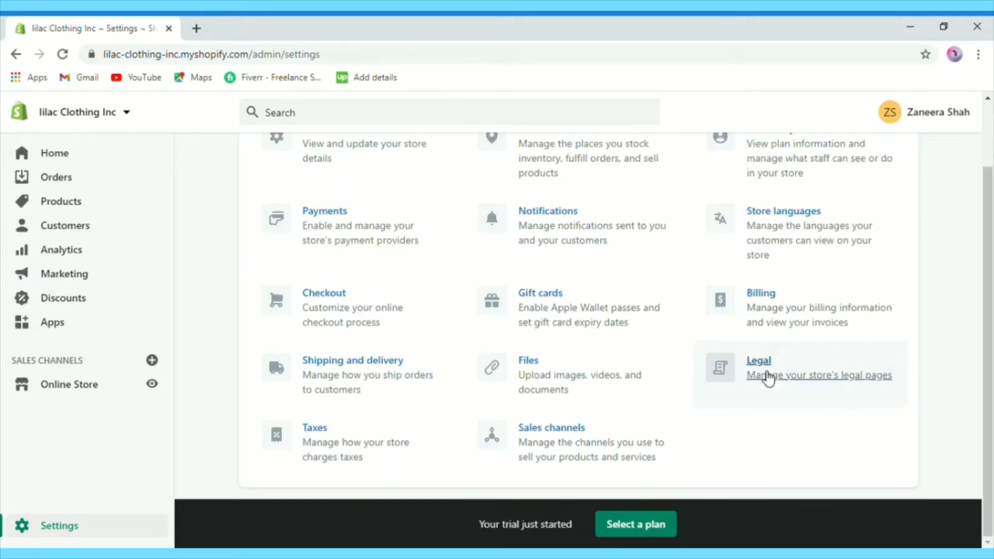
Step: In Legal settings, generate the Refund policy from the 30-day return template
click(768, 377)
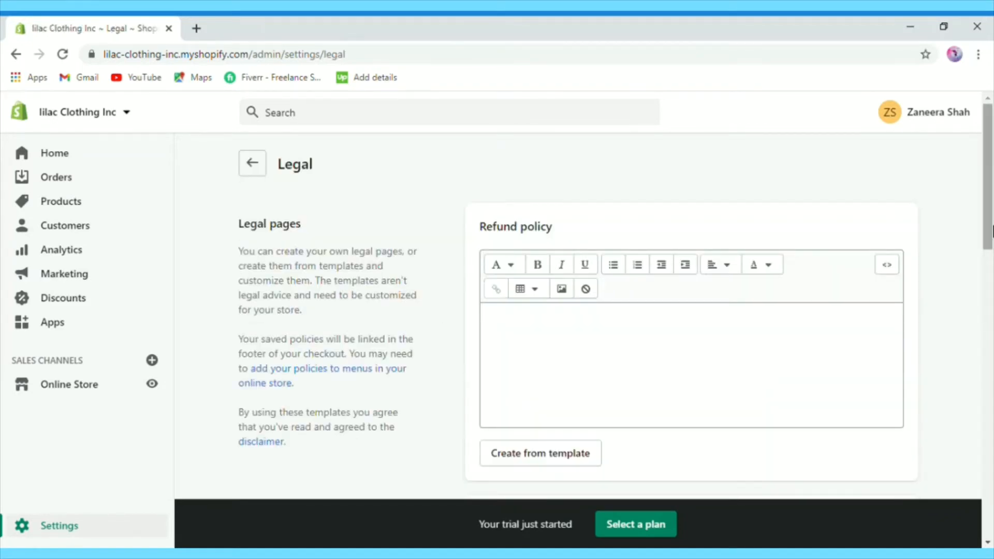
drag(992, 205, 992, 305)
drag(992, 344, 990, 229)
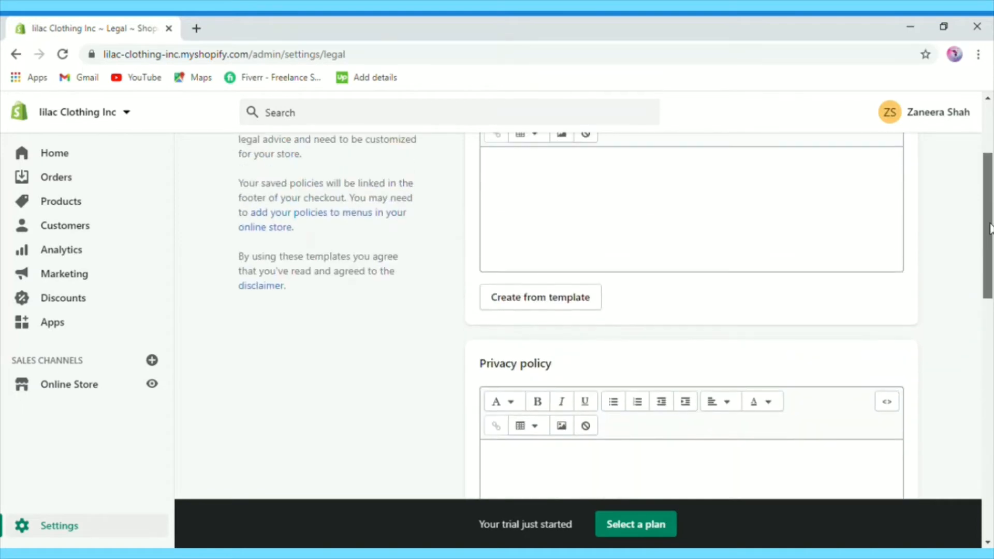
drag(989, 192, 988, 153)
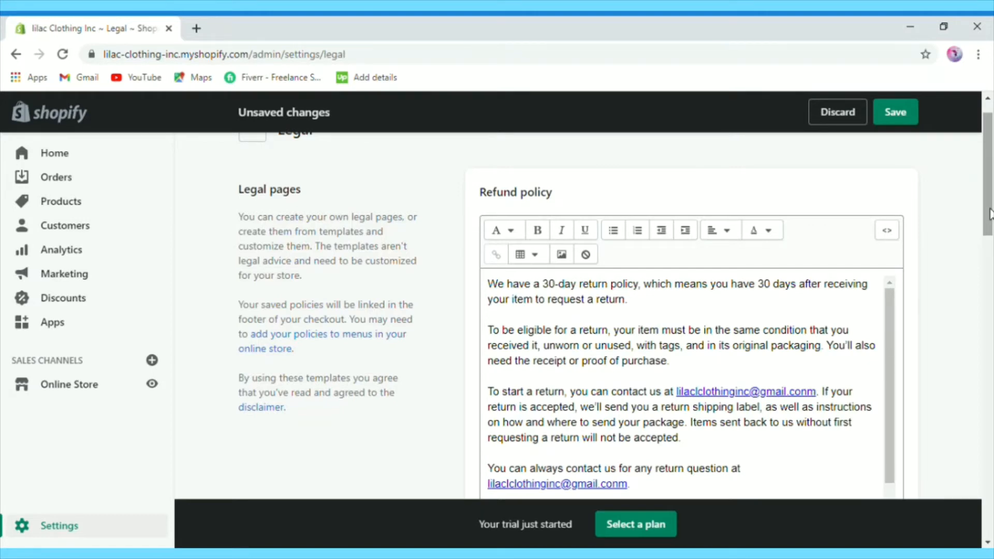
drag(990, 214, 990, 366)
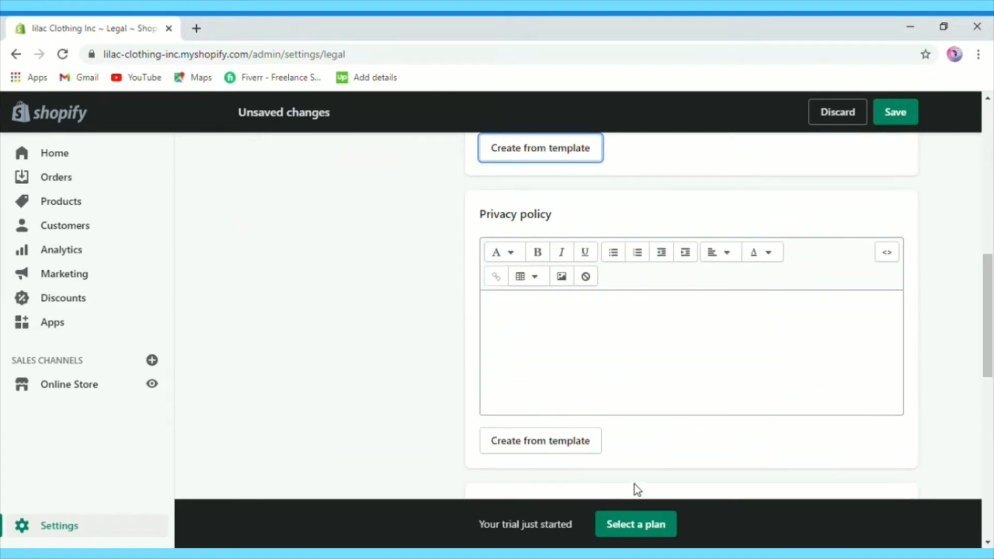
Step: Generate the Privacy policy and Terms of service from templates
click(528, 441)
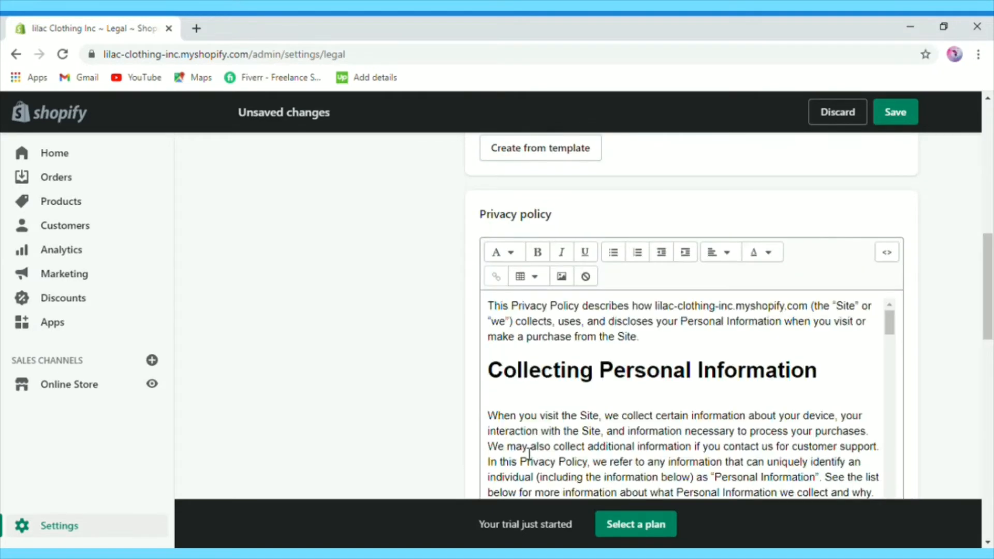
drag(987, 321, 991, 436)
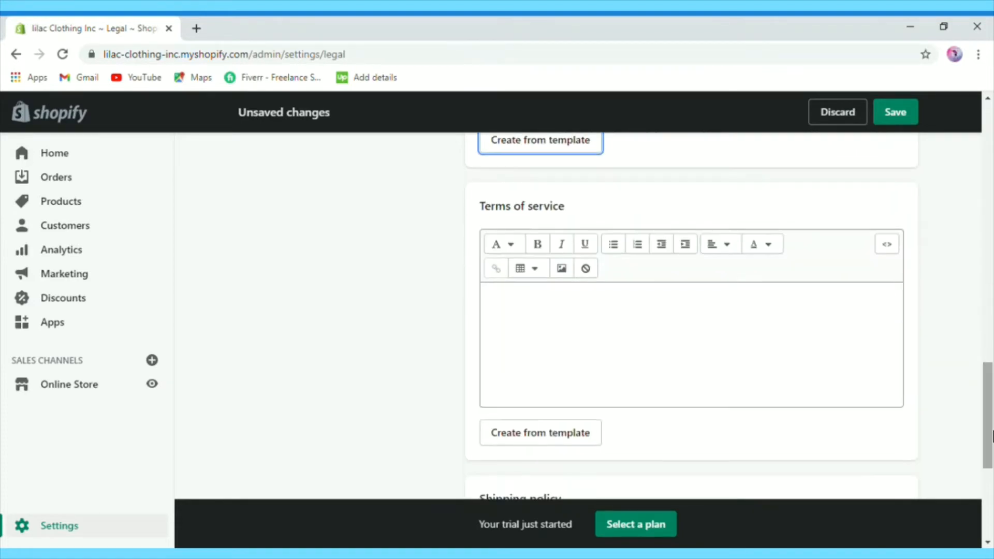
click(543, 439)
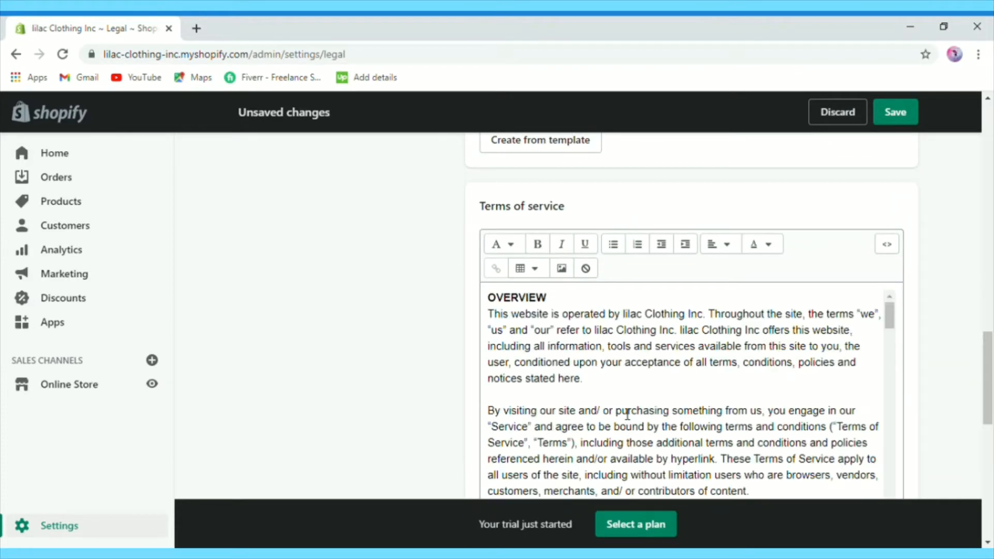
drag(991, 407, 991, 481)
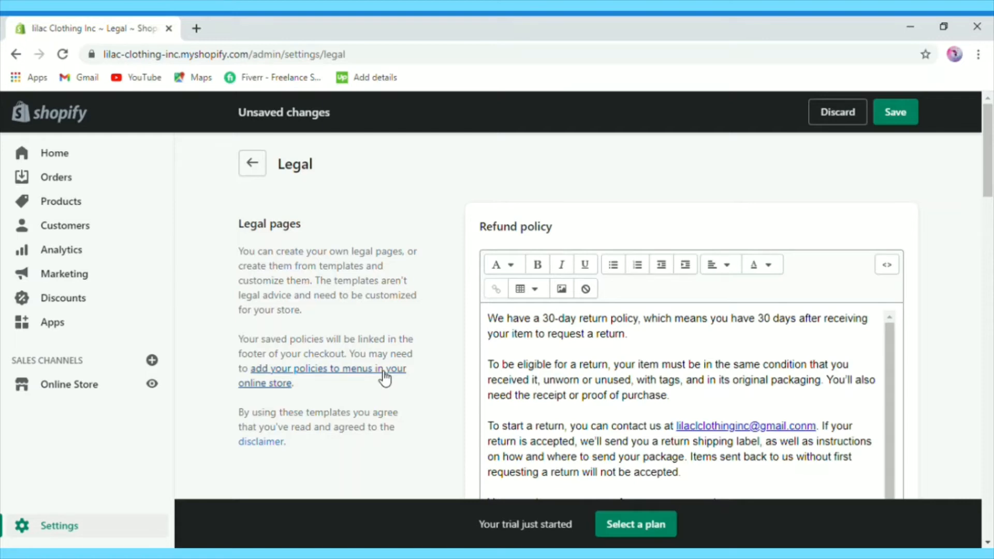
click(385, 378)
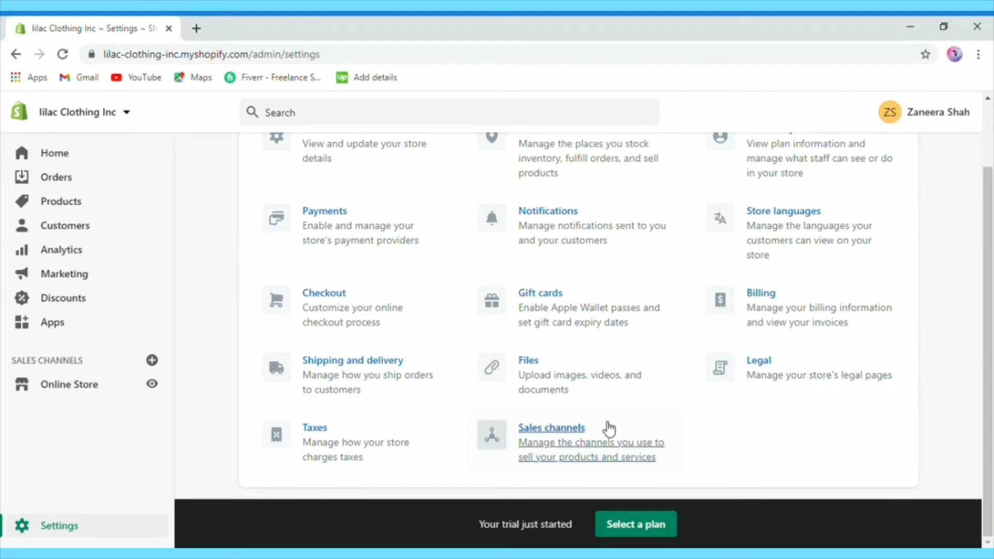
click(528, 364)
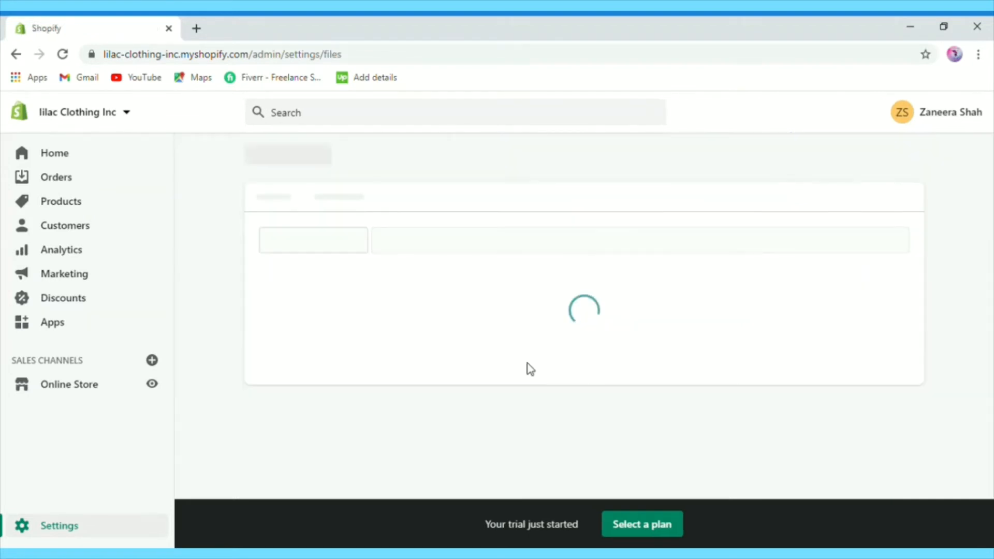
scroll(985, 382, down, 3)
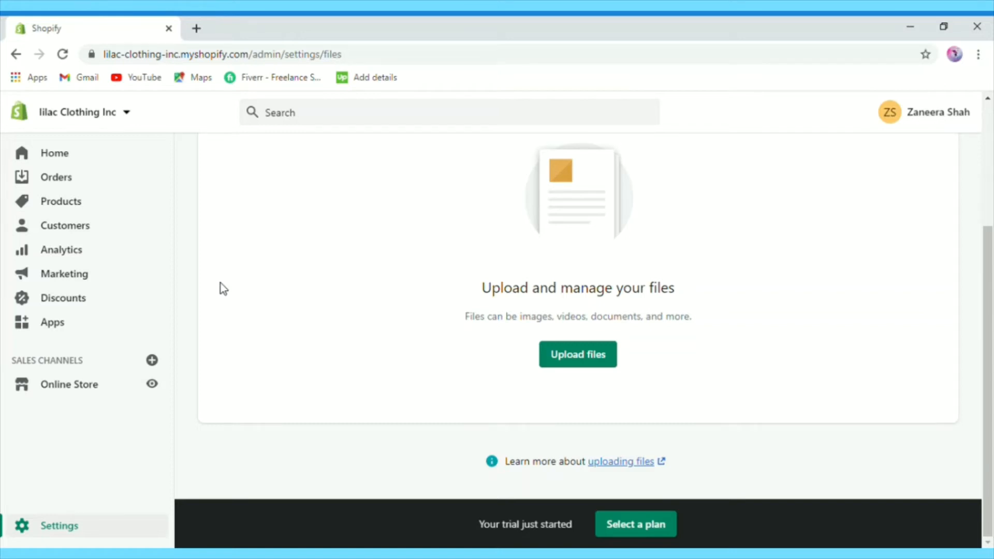
key(alt+Left)
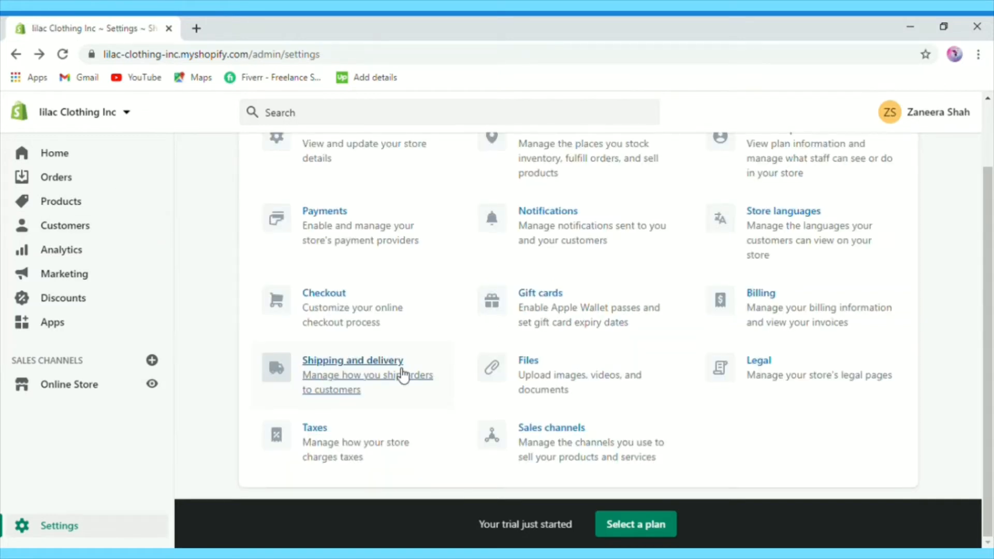
Step: Add a free Domestic rate named 'free shipping' to the general shipping profile
click(315, 374)
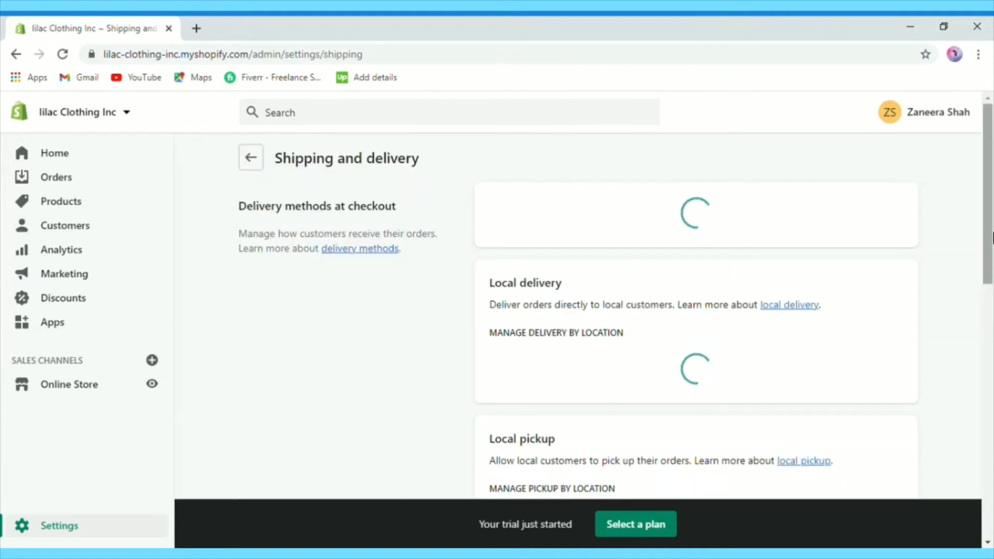
drag(992, 202, 992, 212)
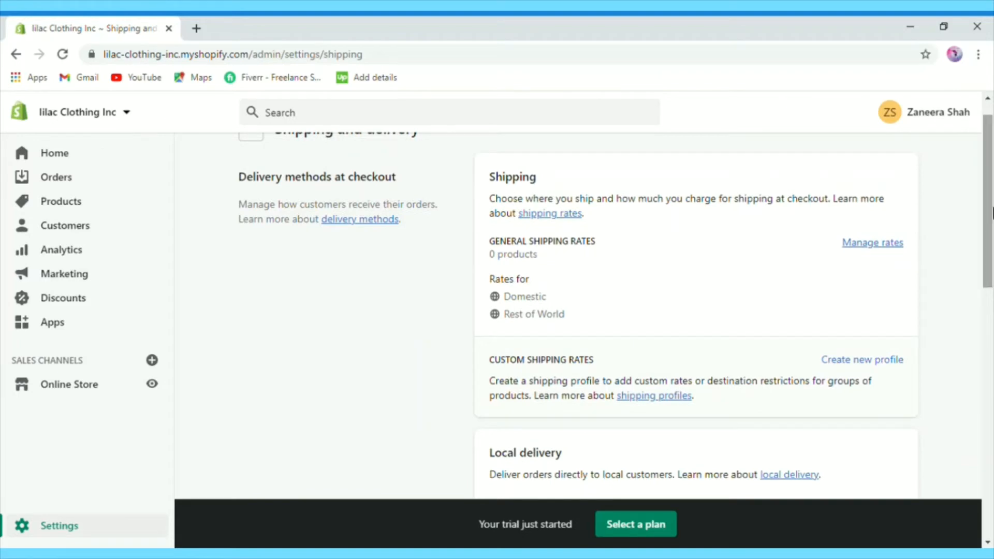
click(872, 242)
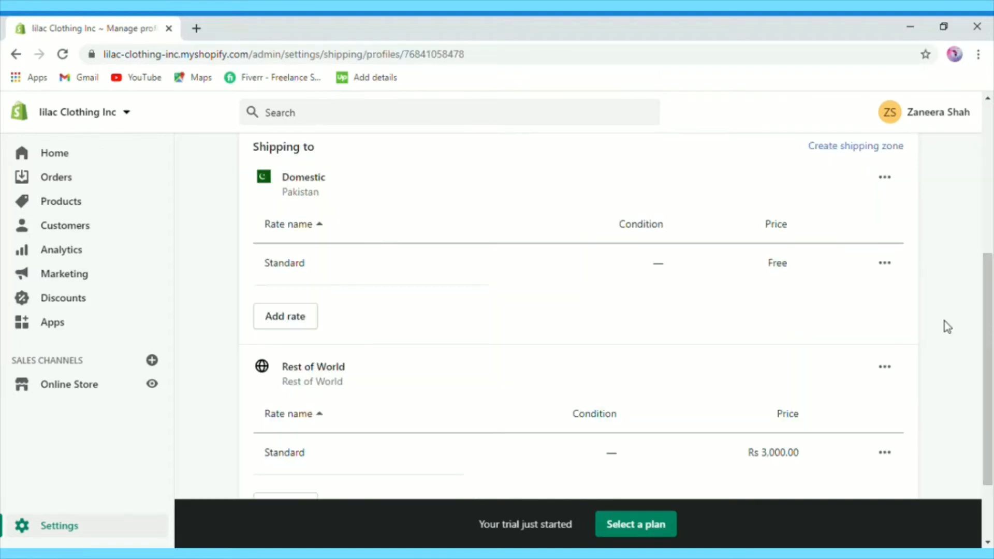
click(273, 321)
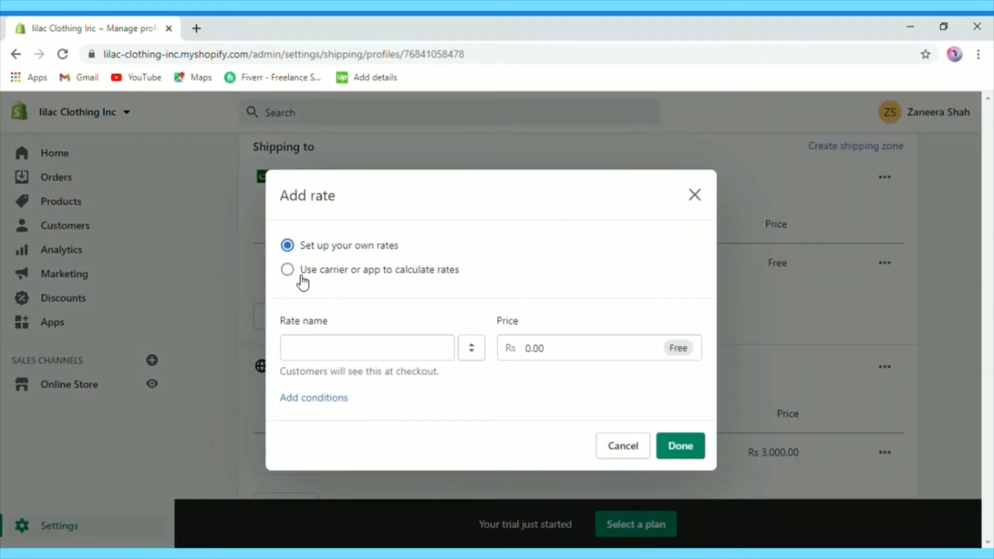
click(323, 355)
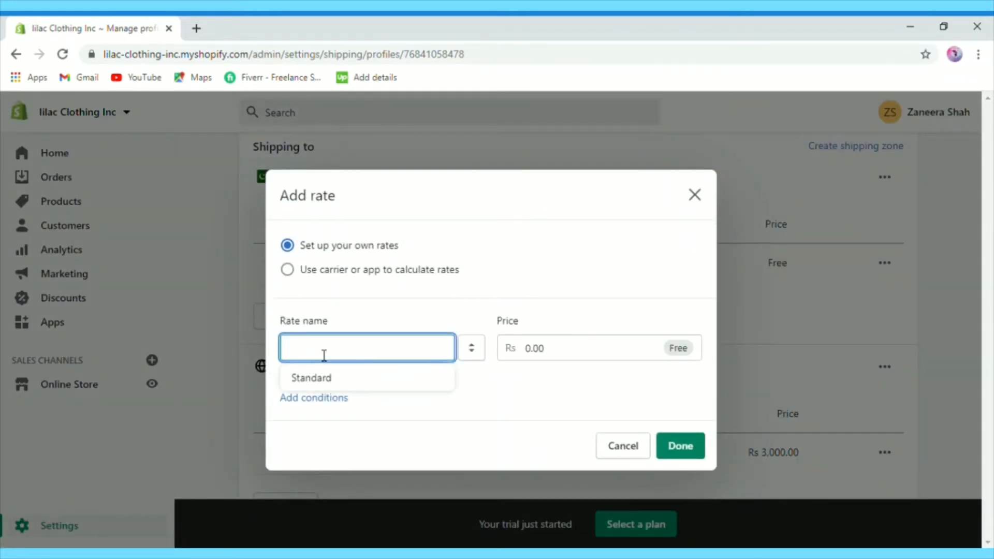
text(free shipping)
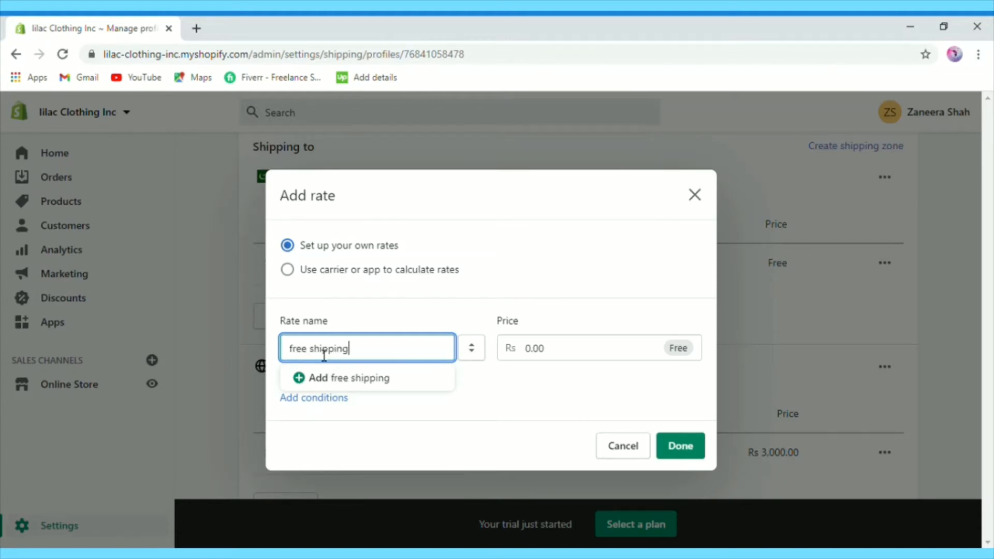
click(616, 352)
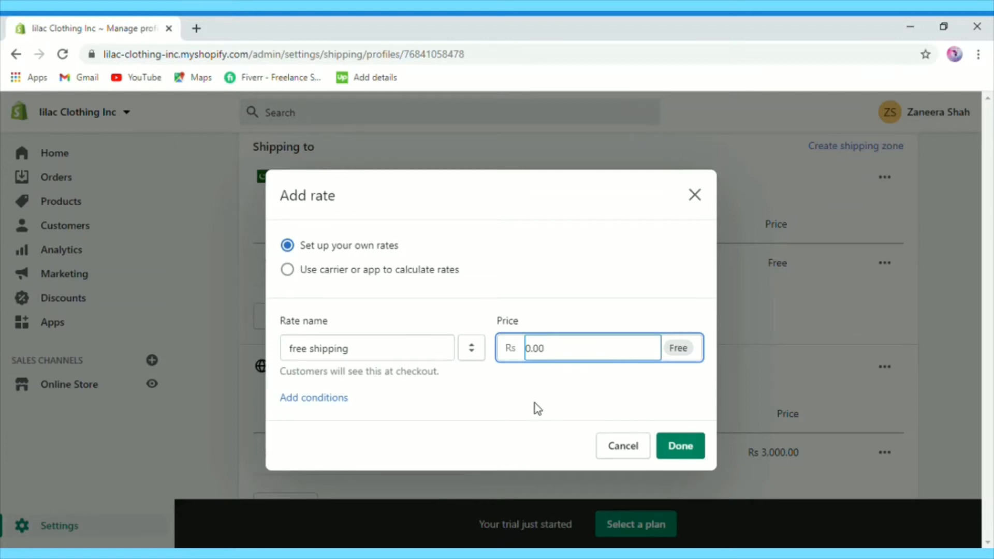
click(693, 448)
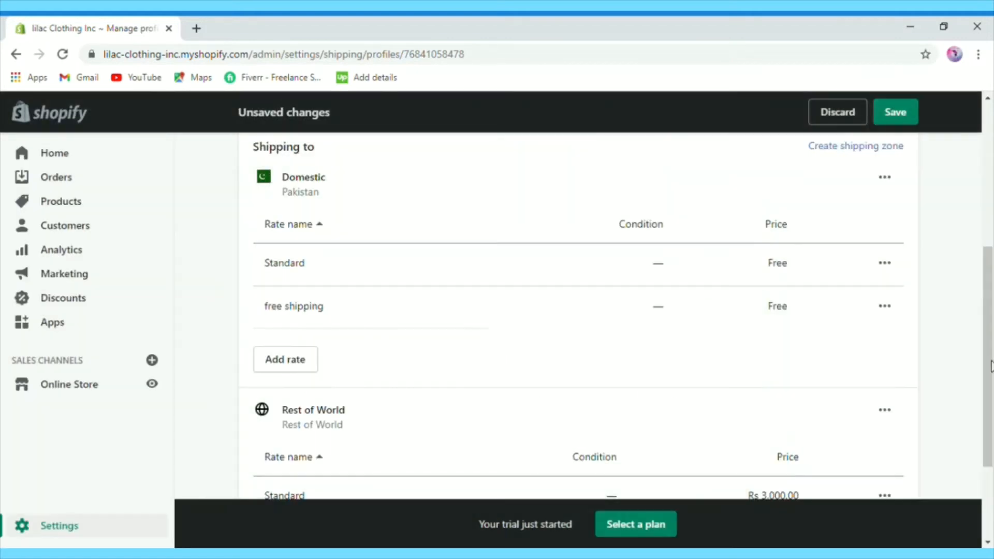
scroll(990, 414, down, 3)
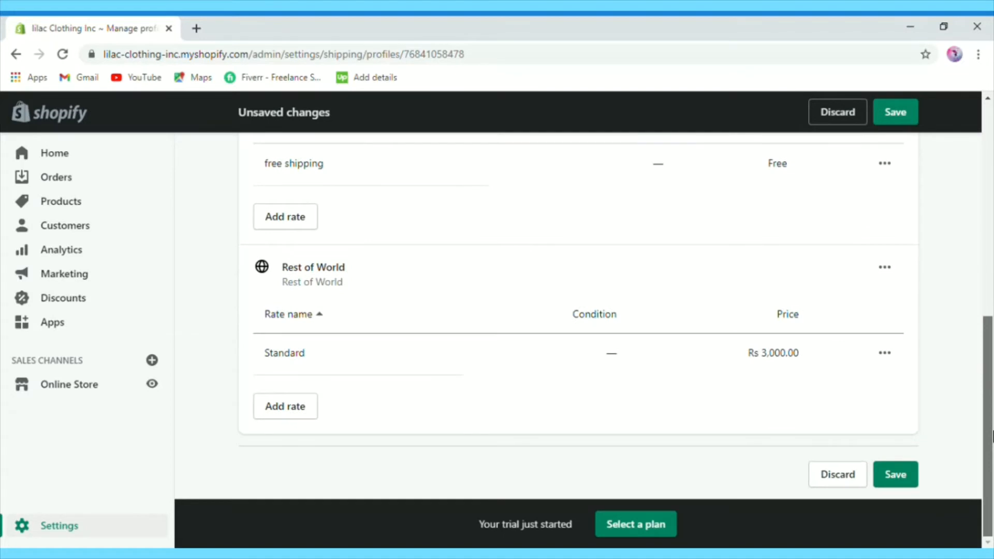
scroll(992, 414, up, 1)
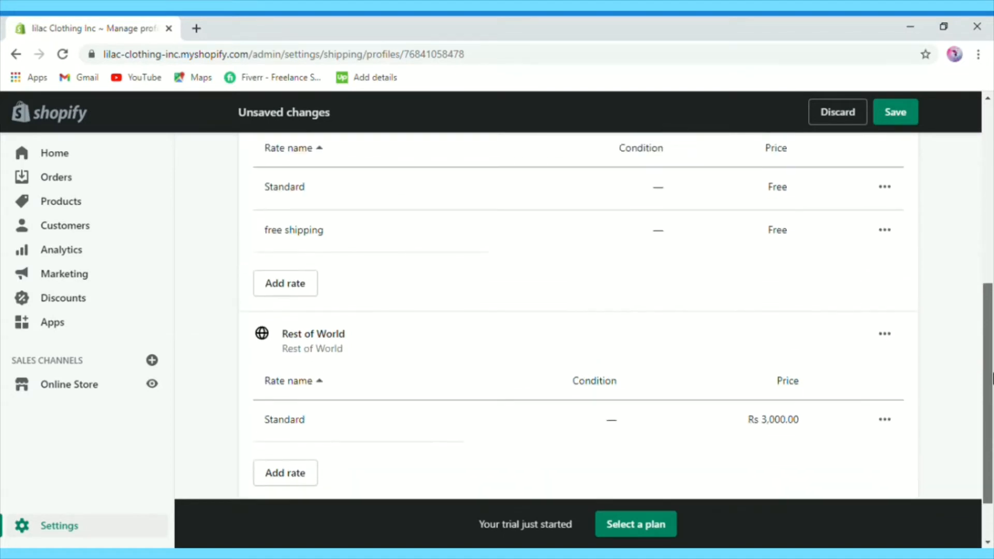
scroll(993, 212, up, 4)
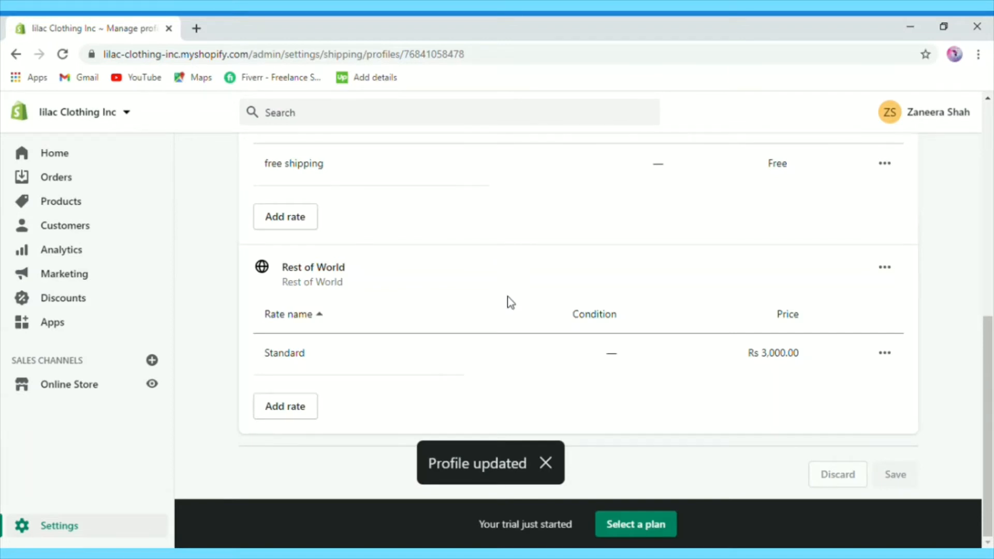
Step: Start a new shipping profile, then abandon it and return to Shipping and delivery
click(16, 54)
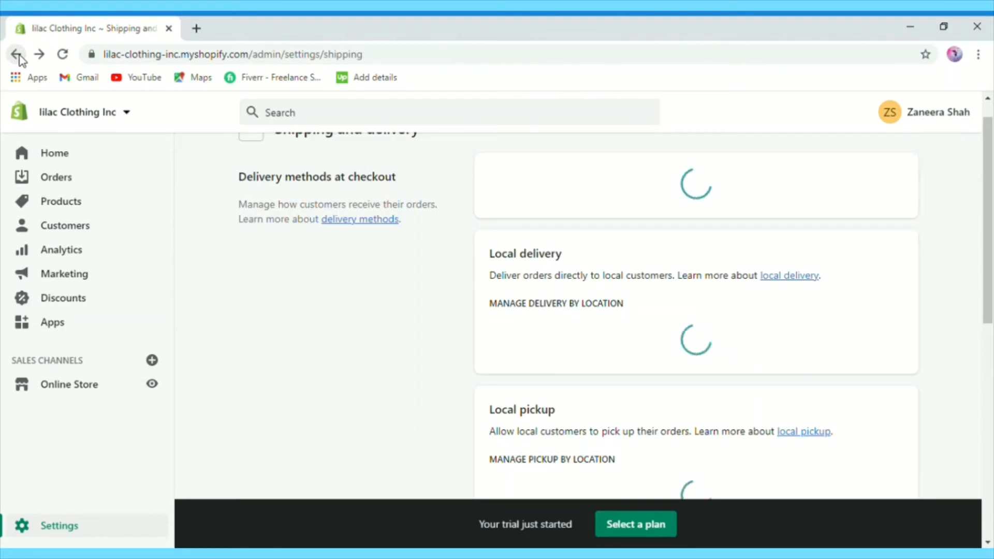
scroll(971, 169, down, 3)
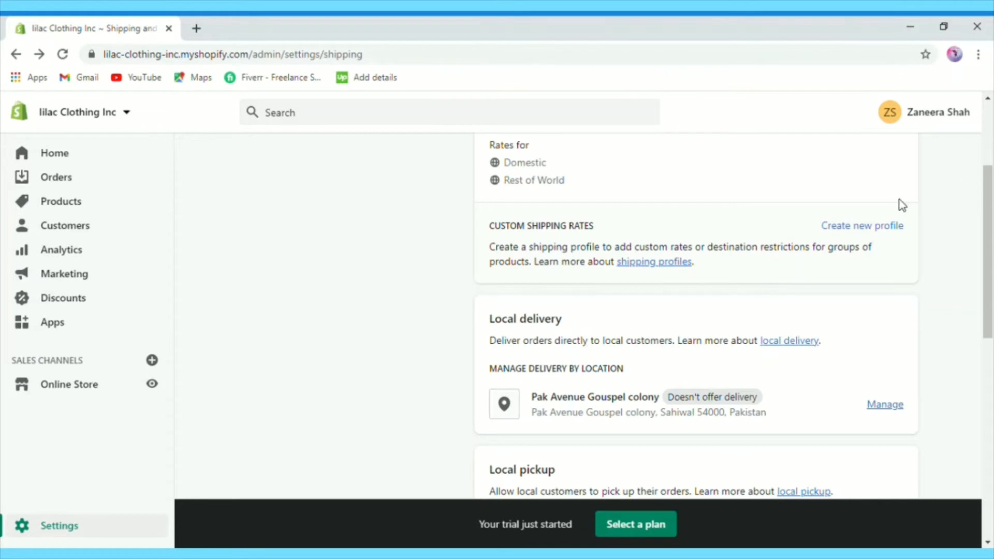
click(862, 226)
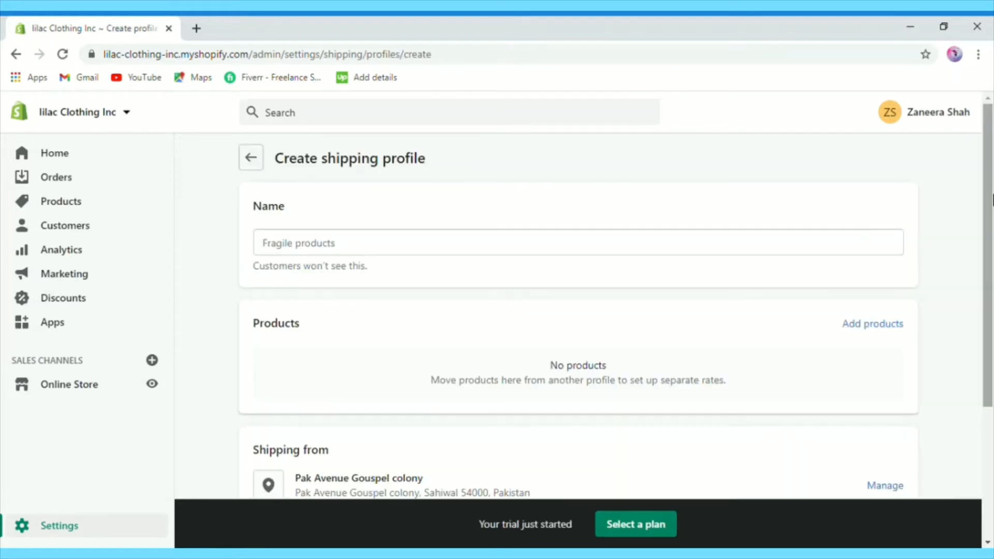
drag(989, 171, 989, 234)
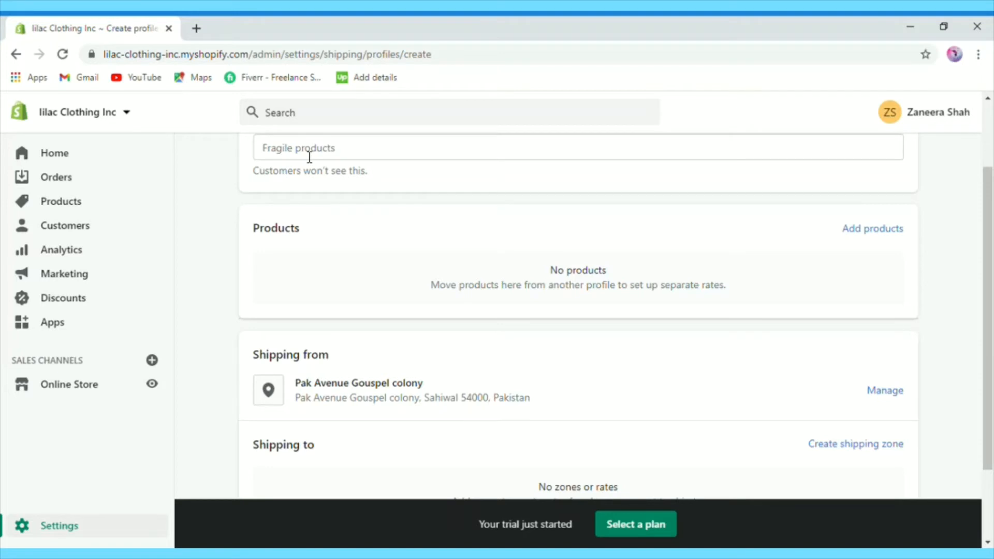
key(alt+Left)
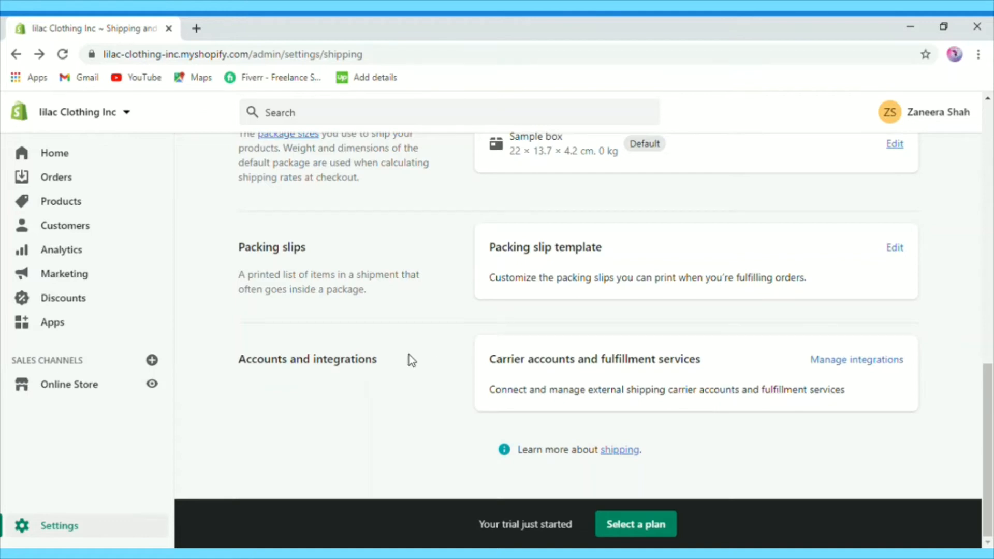
Step: Review the Gift cards auto-expiration and Apple Wallet options, leaving cards set to never expire
click(52, 527)
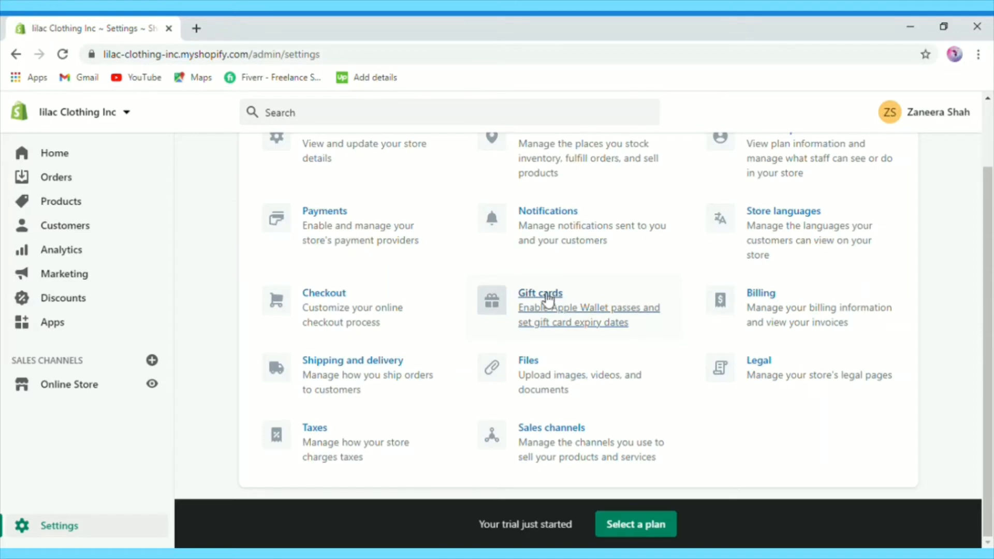
click(548, 299)
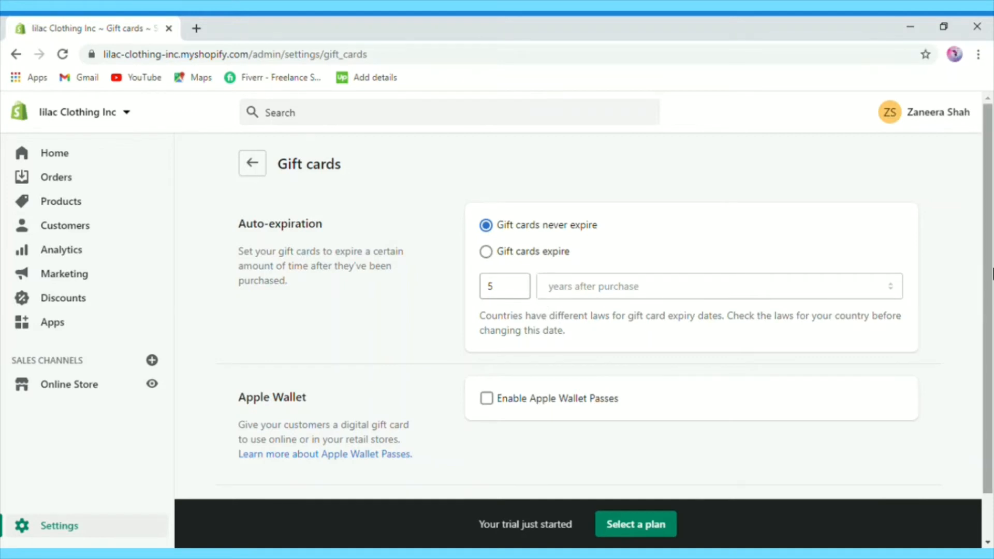
drag(988, 325, 991, 366)
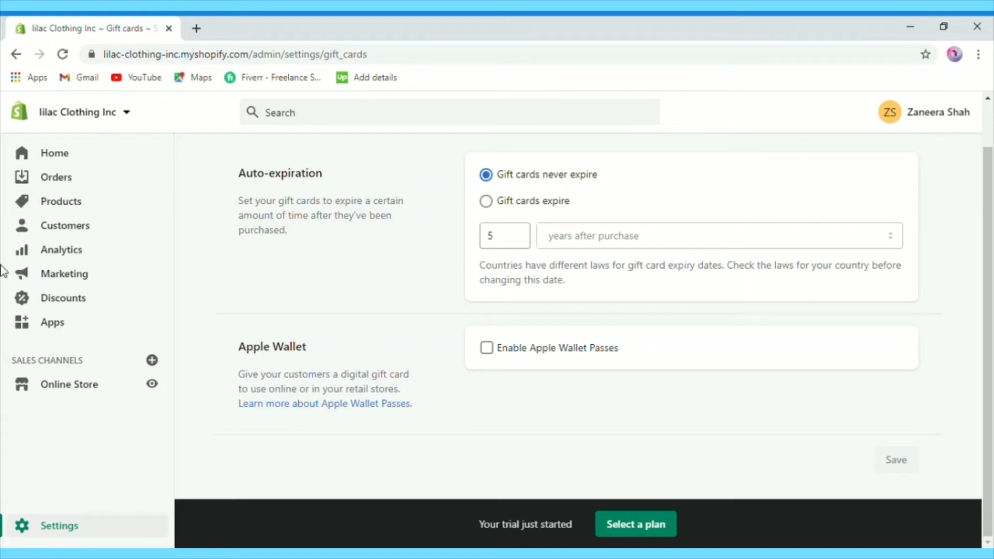
key(alt+Left)
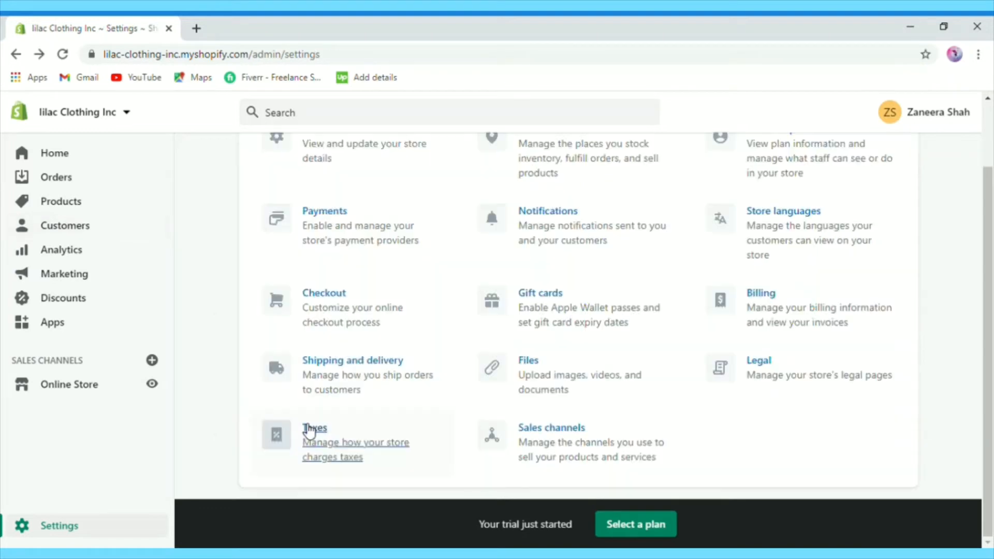
Step: Turn on All prices include tax and view Pakistan's 16% country tax rate
click(309, 429)
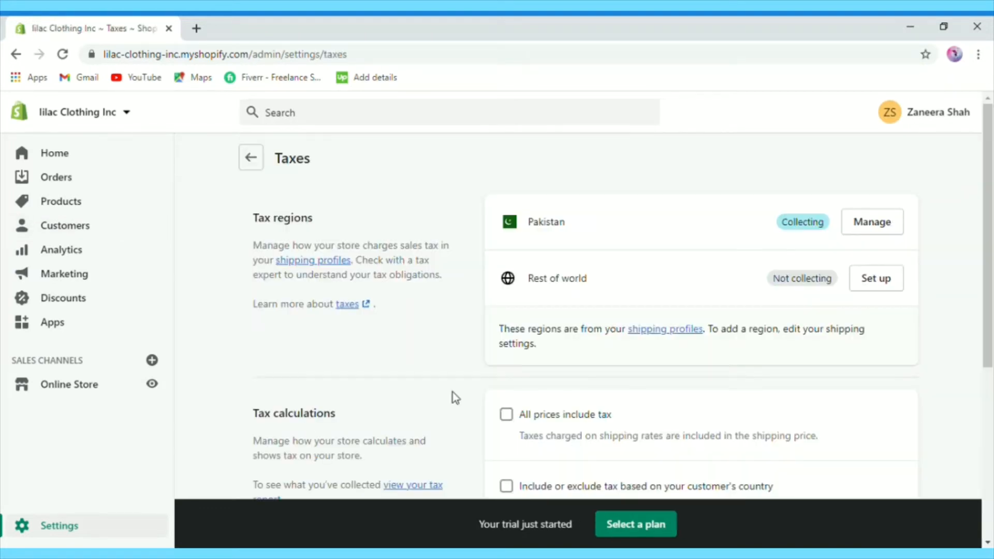
scroll(991, 256, down, 1)
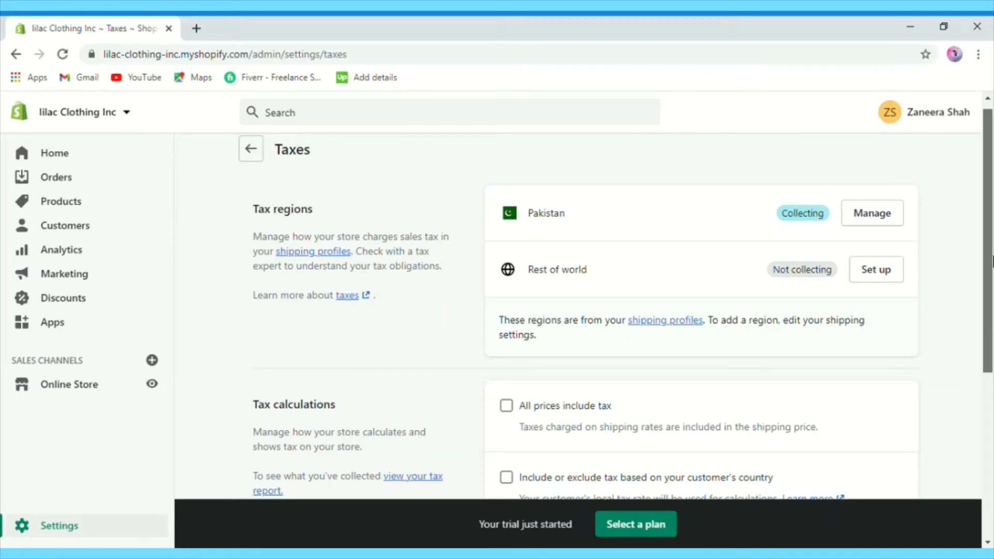
scroll(586, 339, down, 2)
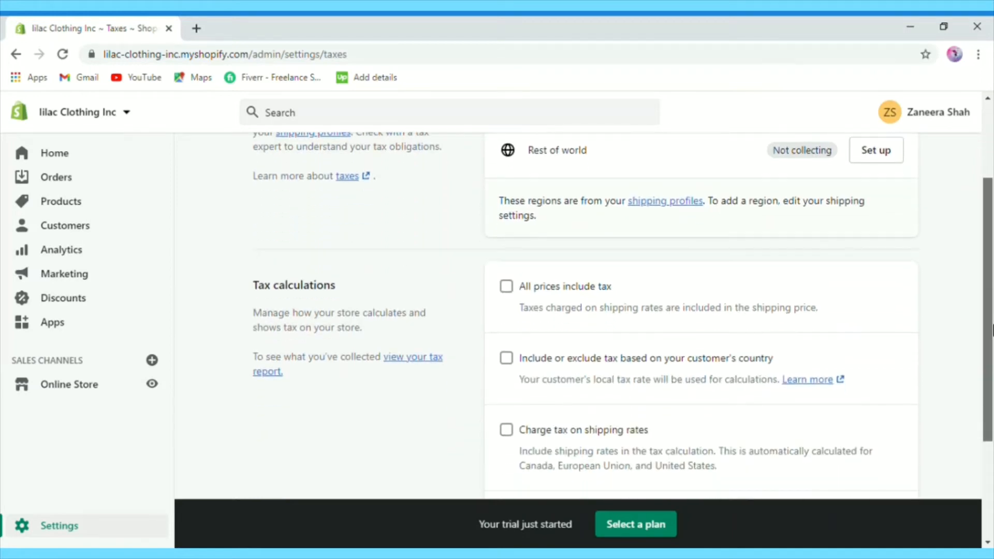
click(508, 292)
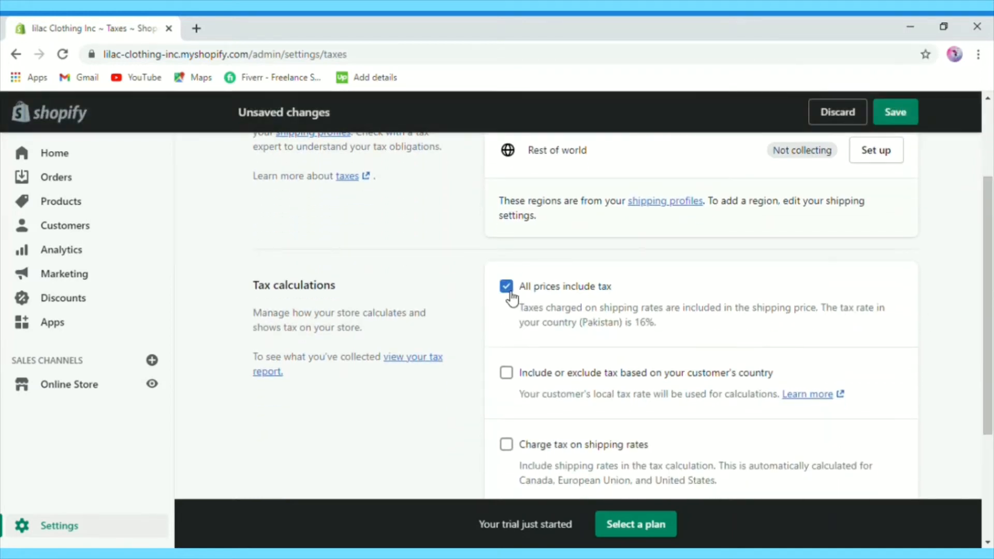
drag(988, 243, 990, 379)
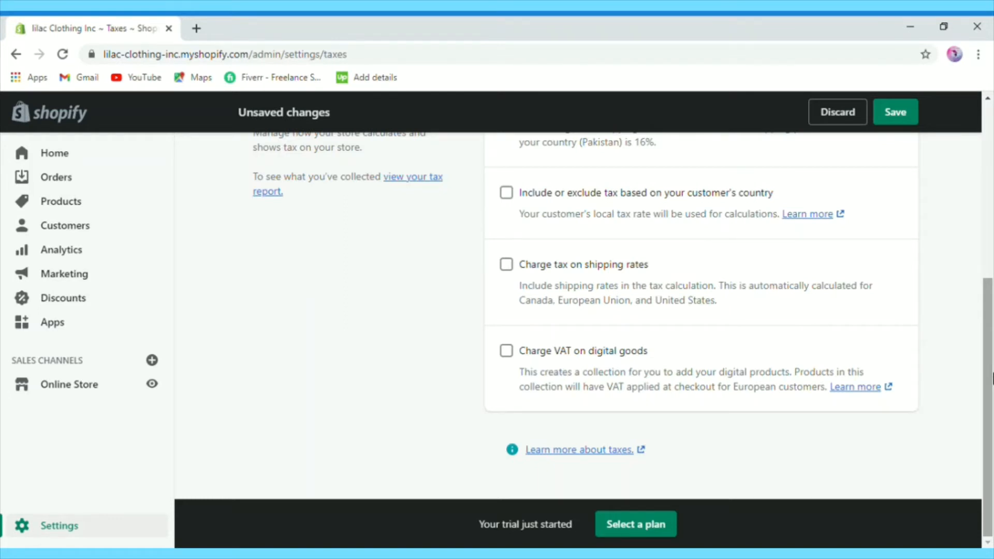
drag(991, 378, 989, 202)
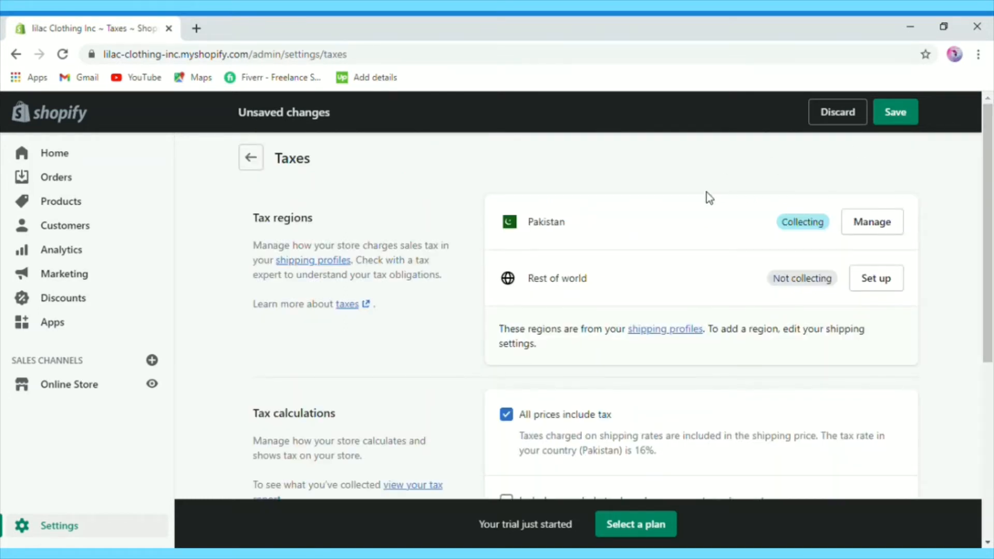
click(873, 228)
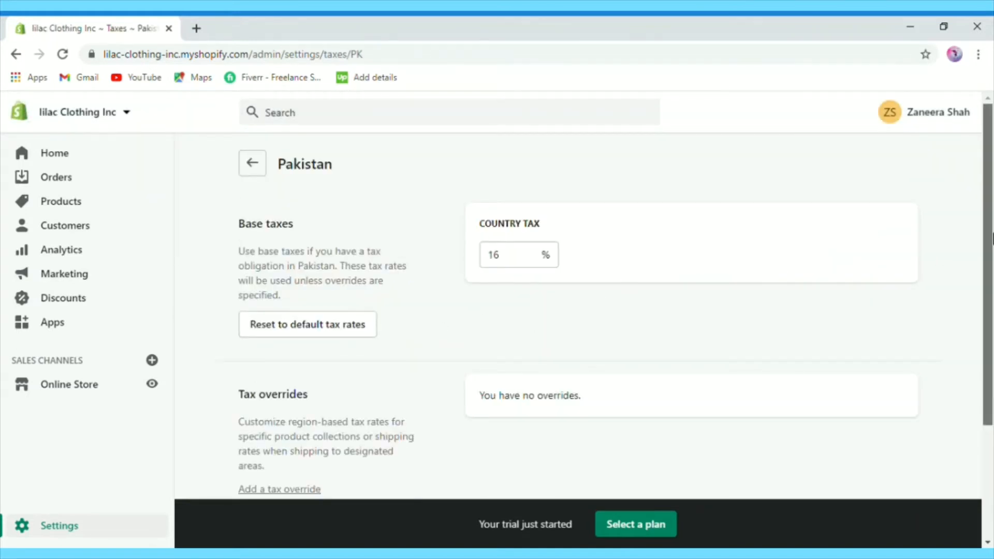
drag(990, 238, 991, 269)
Step: Browse the Add sales channel list from Sales channels settings, then close it, keeping only Online Store
key(alt+Left)
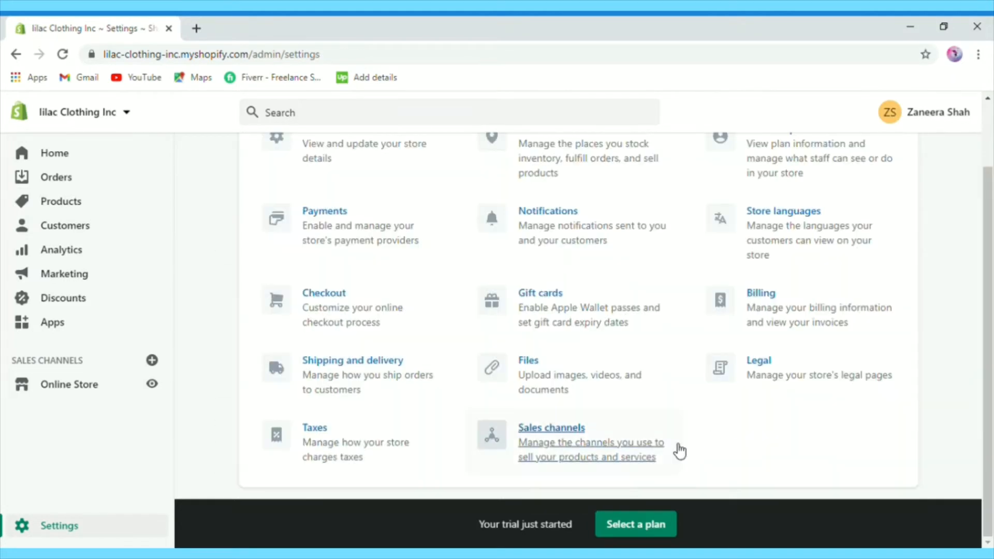
click(542, 438)
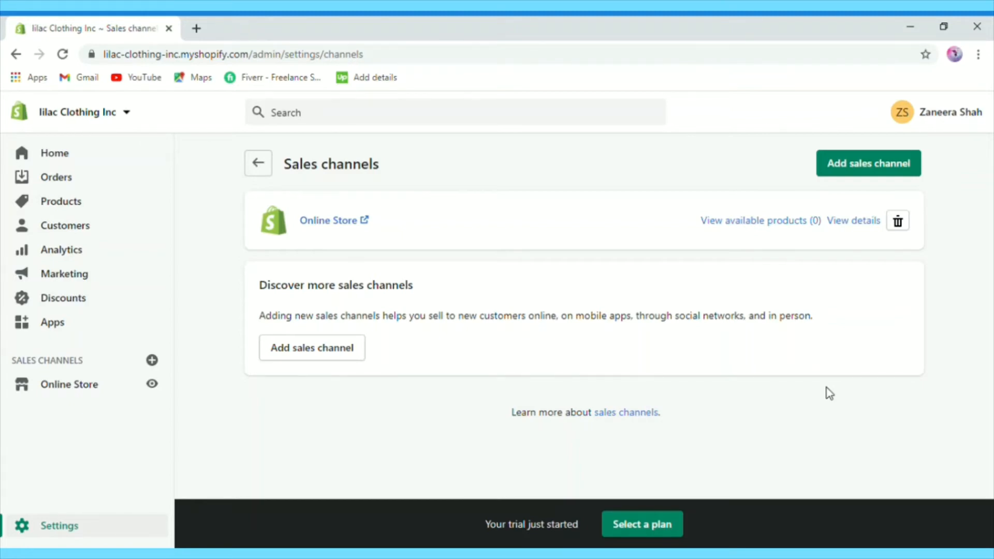
click(331, 356)
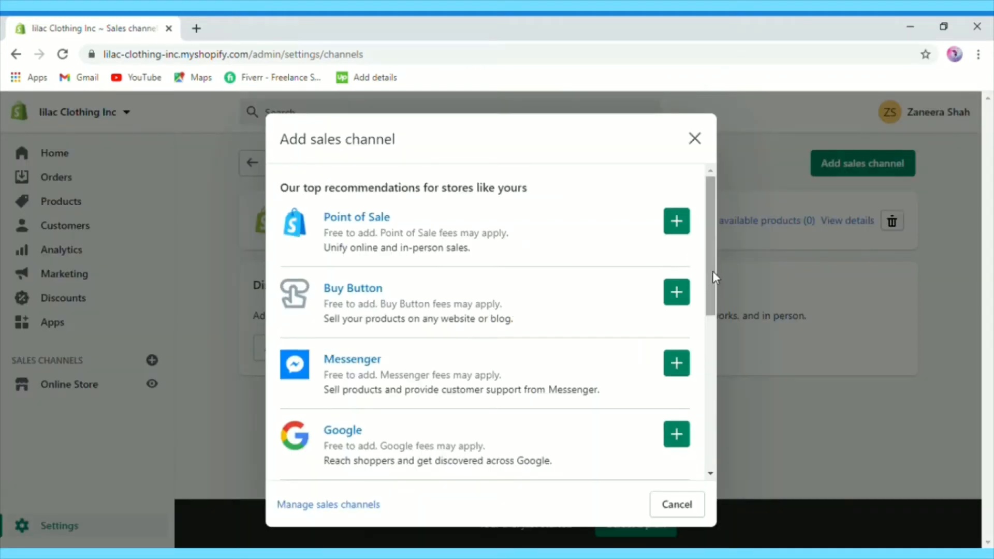
drag(712, 270, 712, 306)
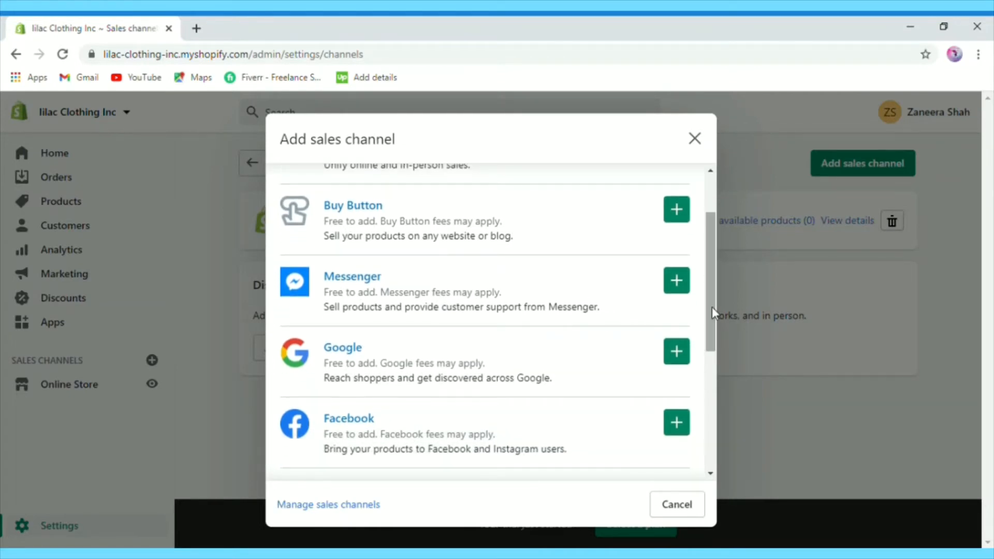
drag(712, 306, 712, 325)
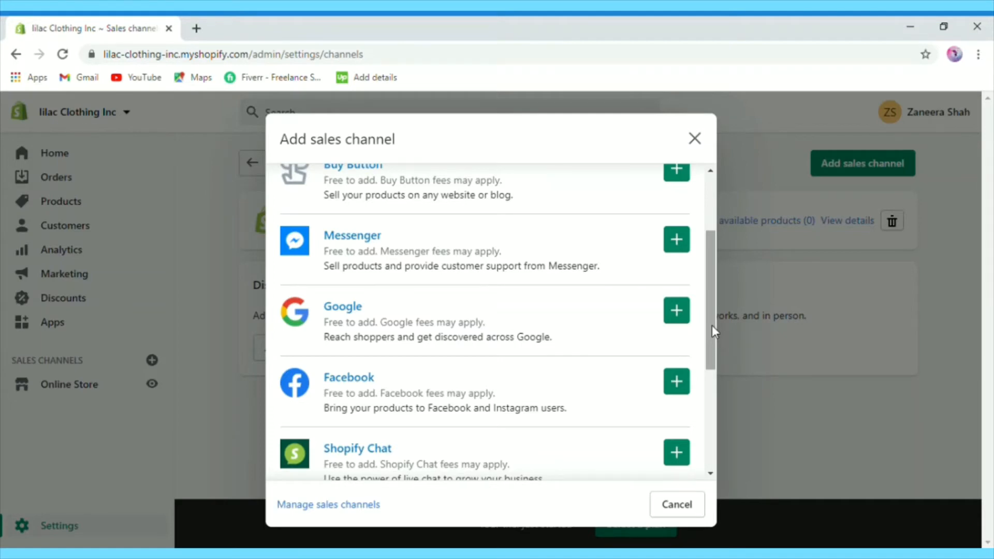
click(713, 325)
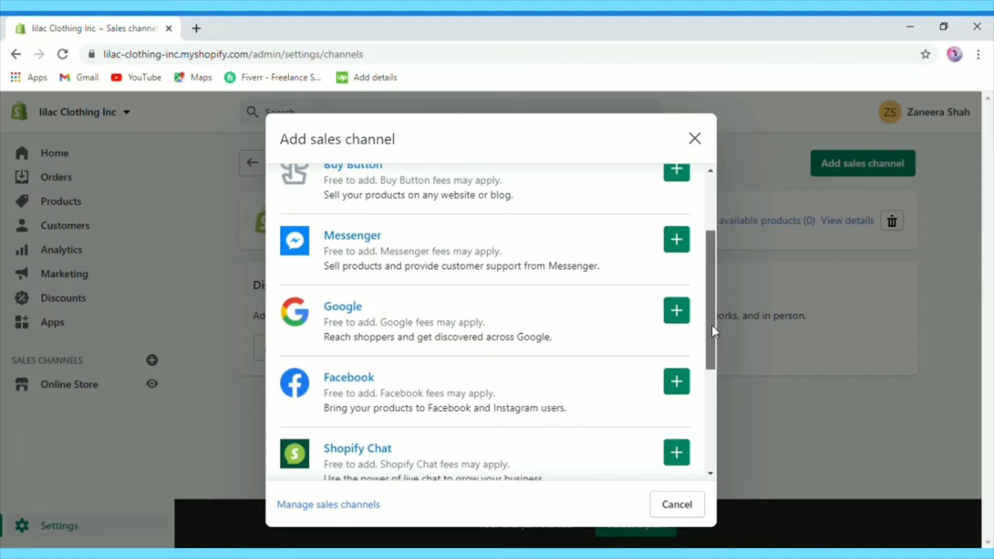
drag(712, 325, 707, 346)
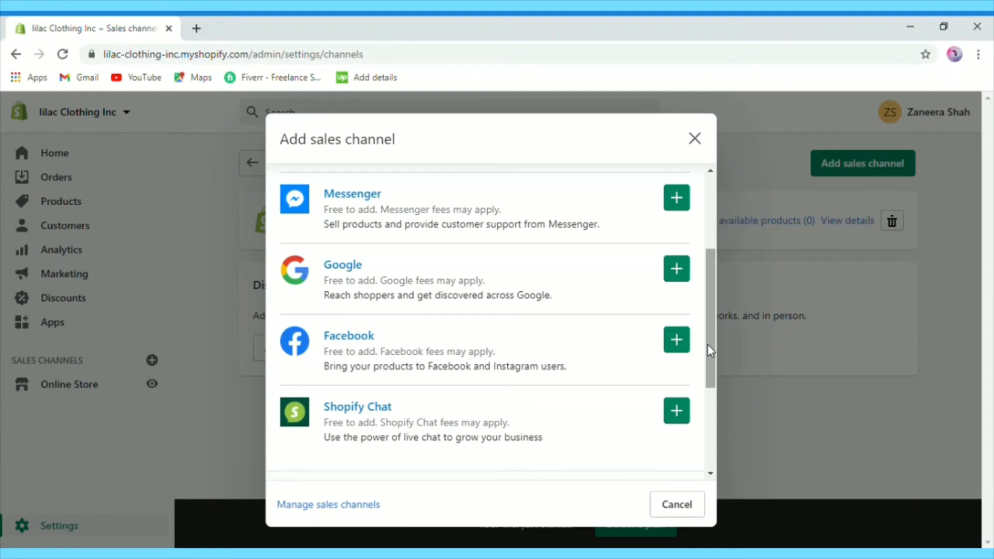
drag(706, 345, 707, 379)
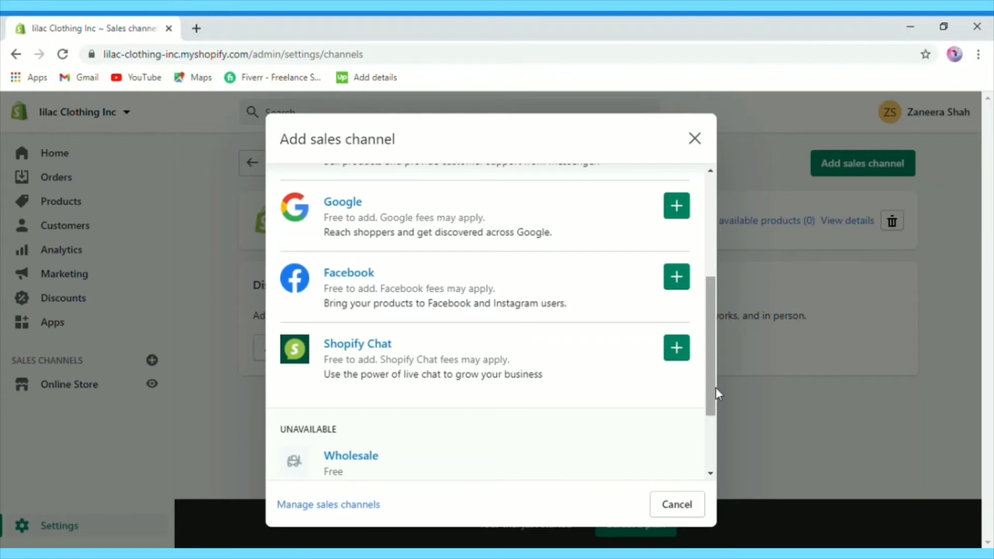
click(714, 396)
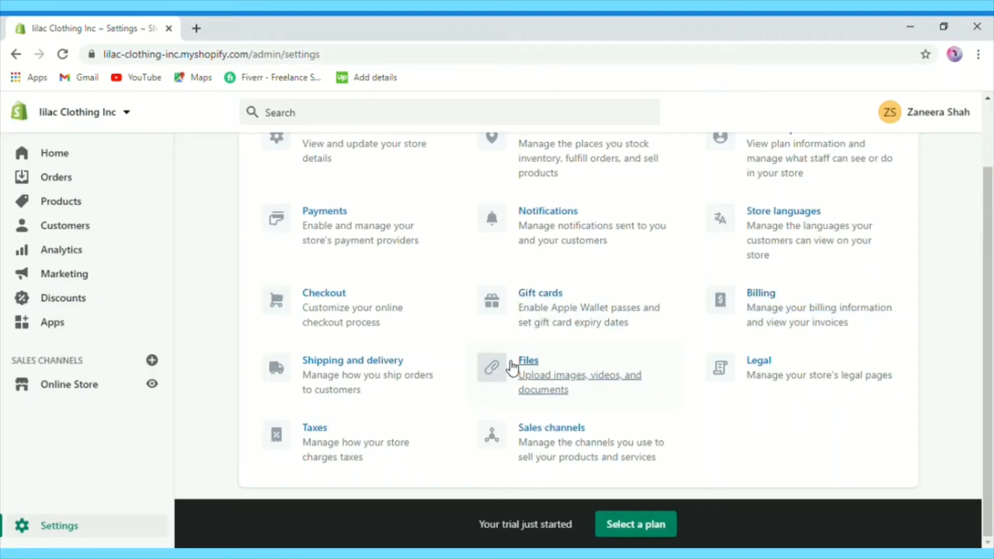
Step: Open Billing, dismiss Add payment method unsaved, and scroll to the $0.00 USD Finance overview
click(775, 309)
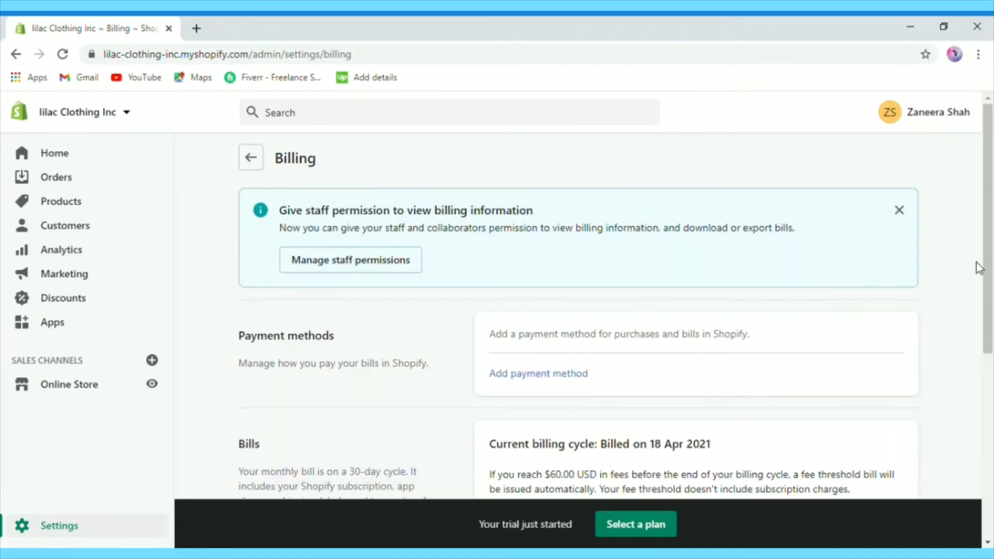
scroll(990, 260, down, 1)
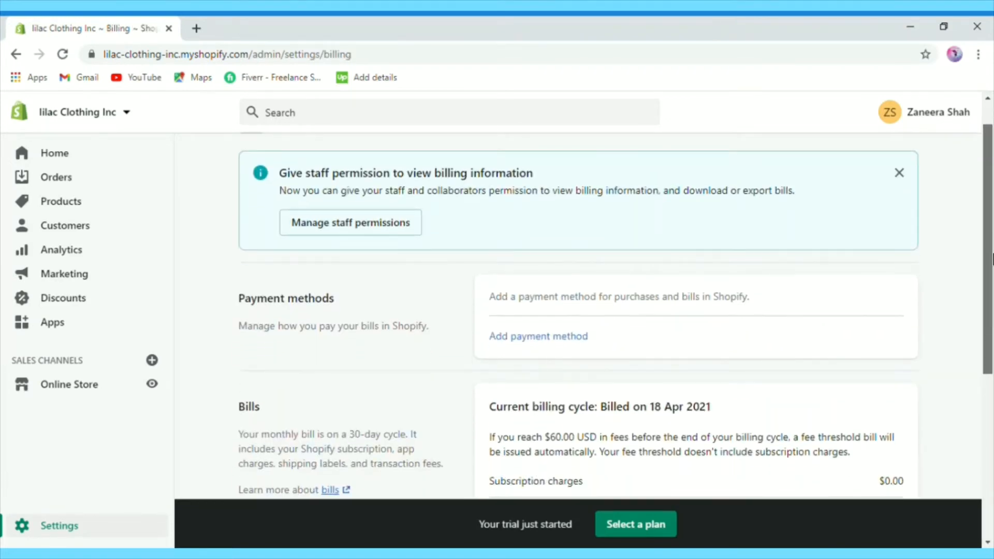
drag(992, 257, 991, 334)
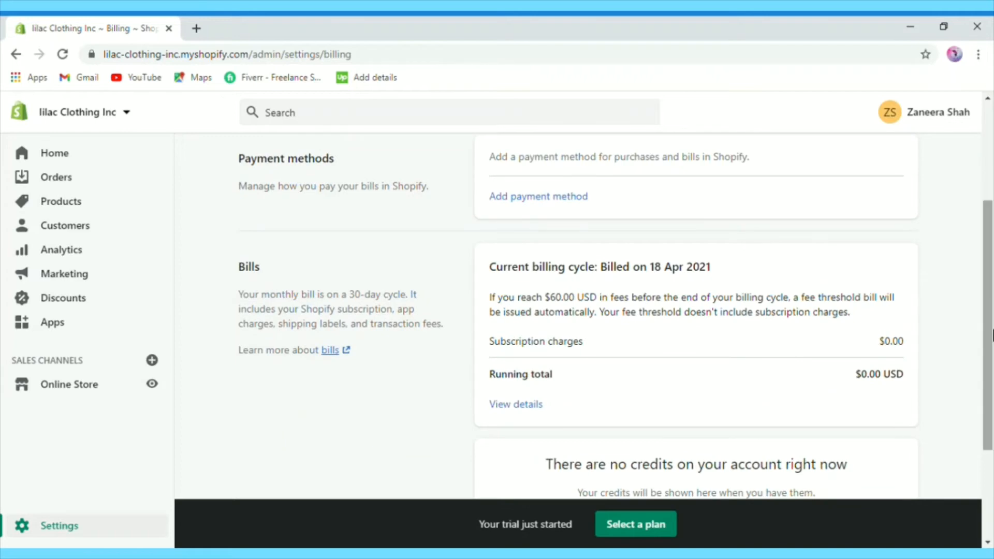
click(516, 201)
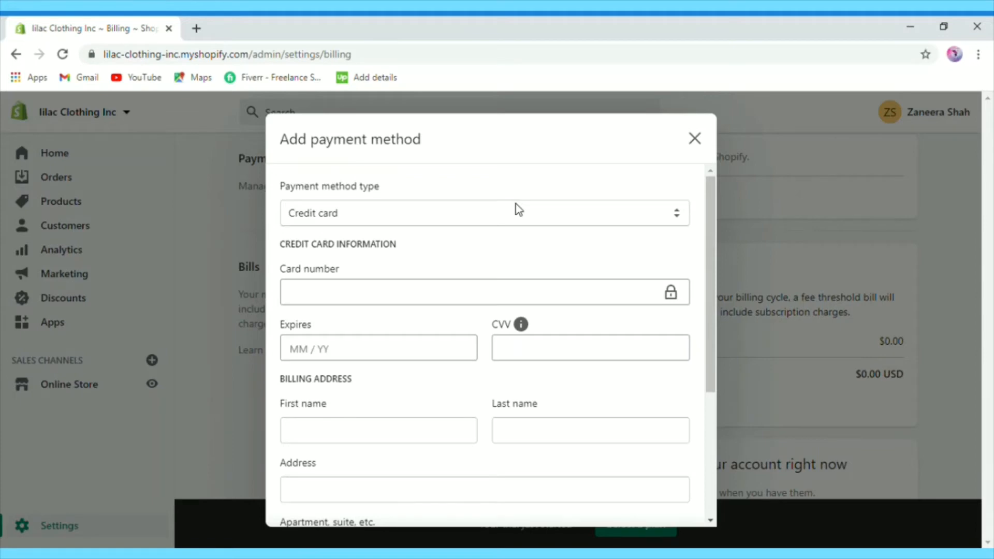
click(694, 139)
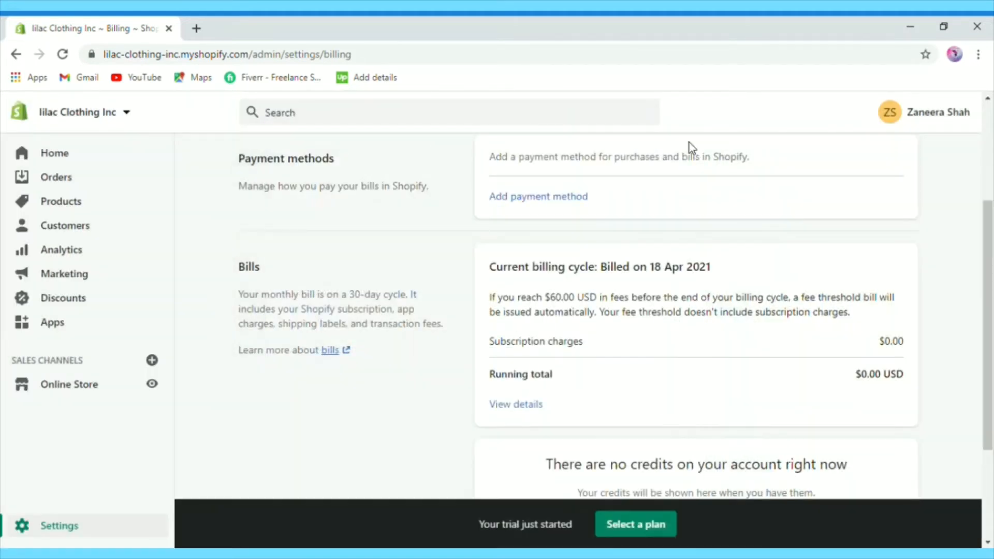
drag(990, 339, 991, 438)
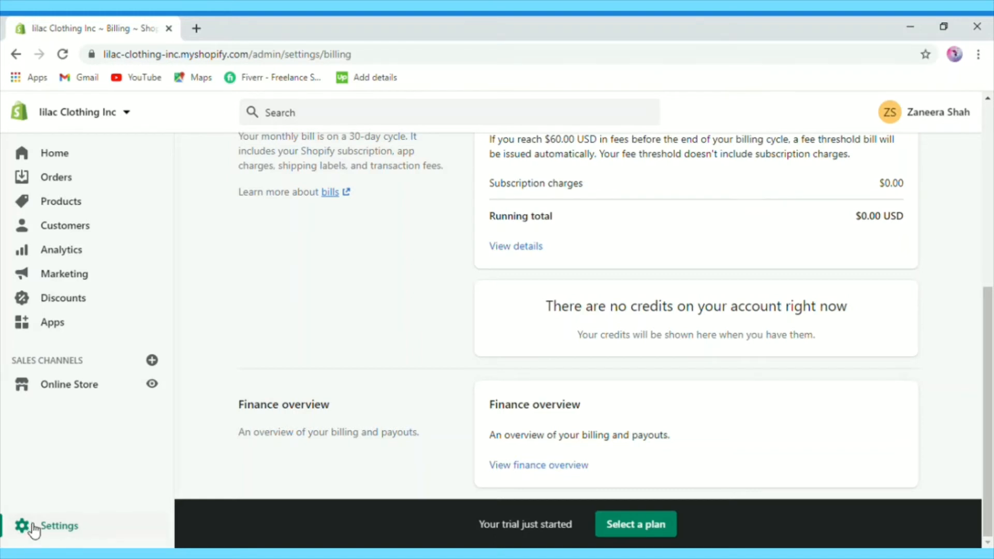
Step: Review the Checkout settings (phone-or-email checkout, last name required, English) unchanged, then return to Settings
click(34, 529)
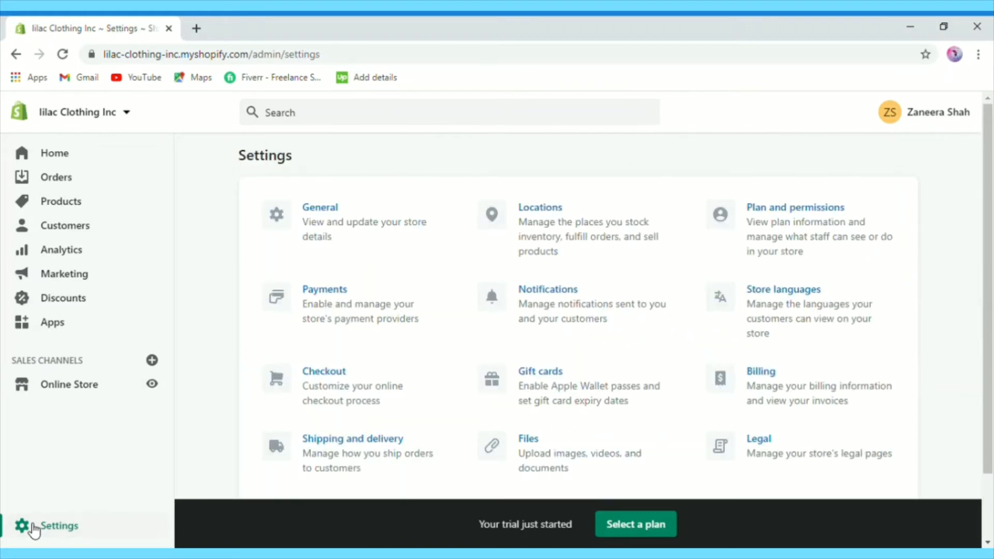
scroll(988, 262, down, 2)
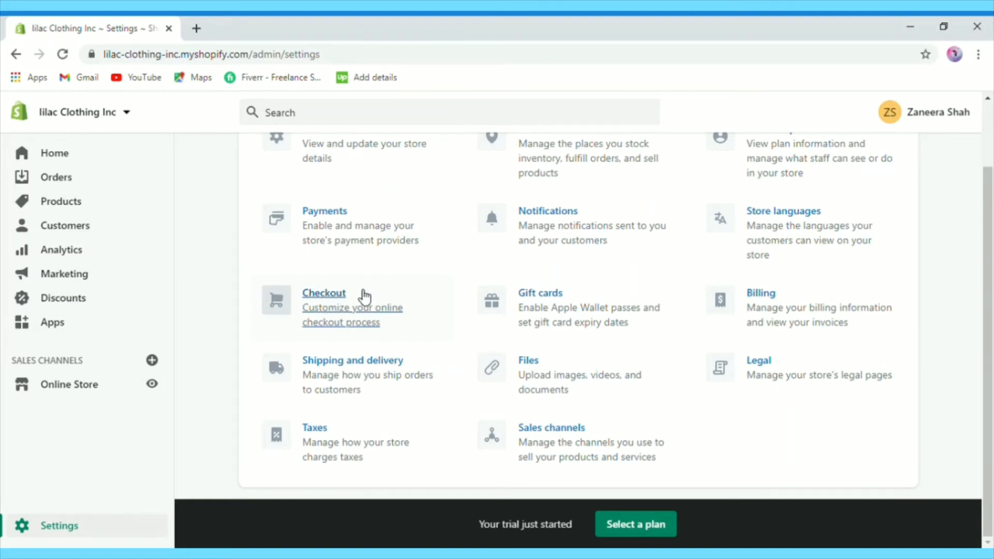
click(324, 292)
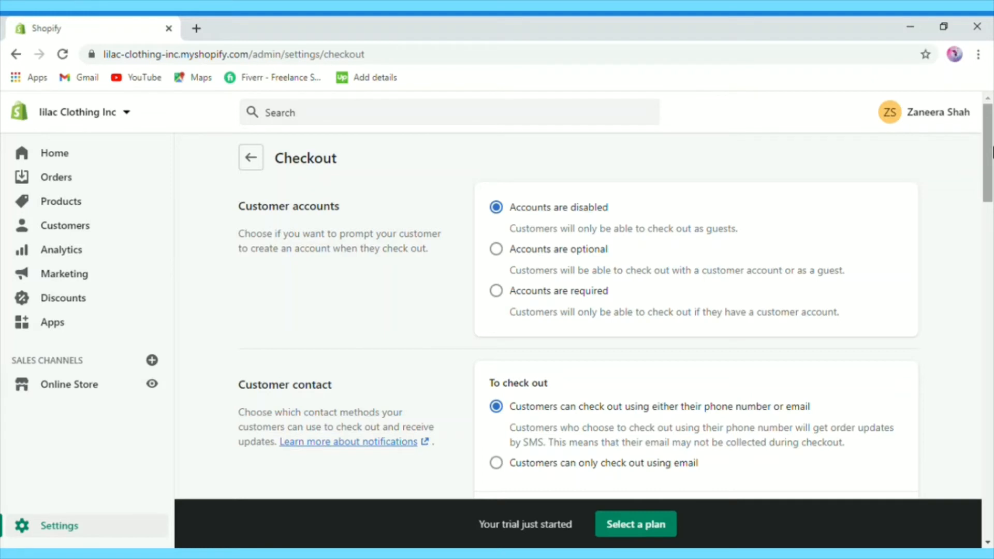
drag(992, 153, 992, 205)
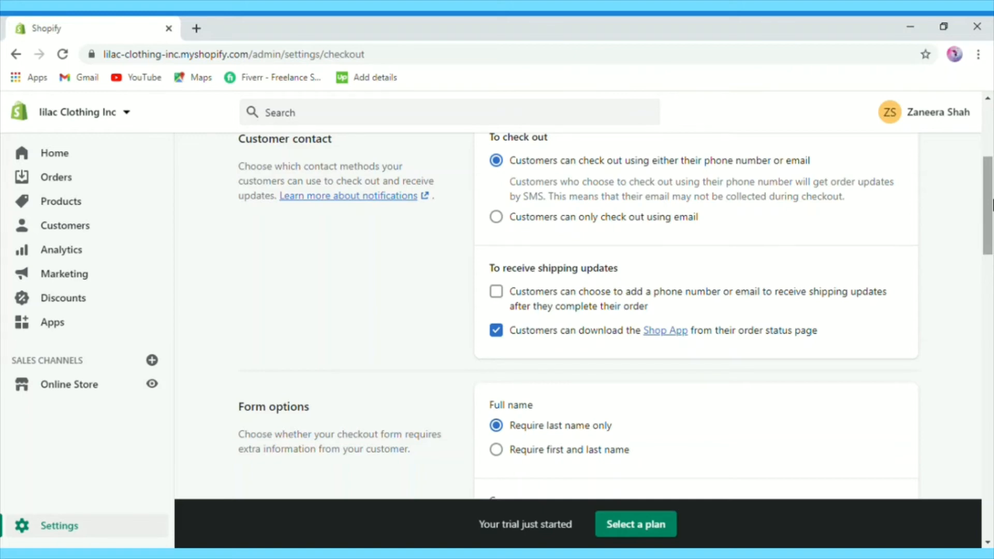
drag(992, 204, 991, 482)
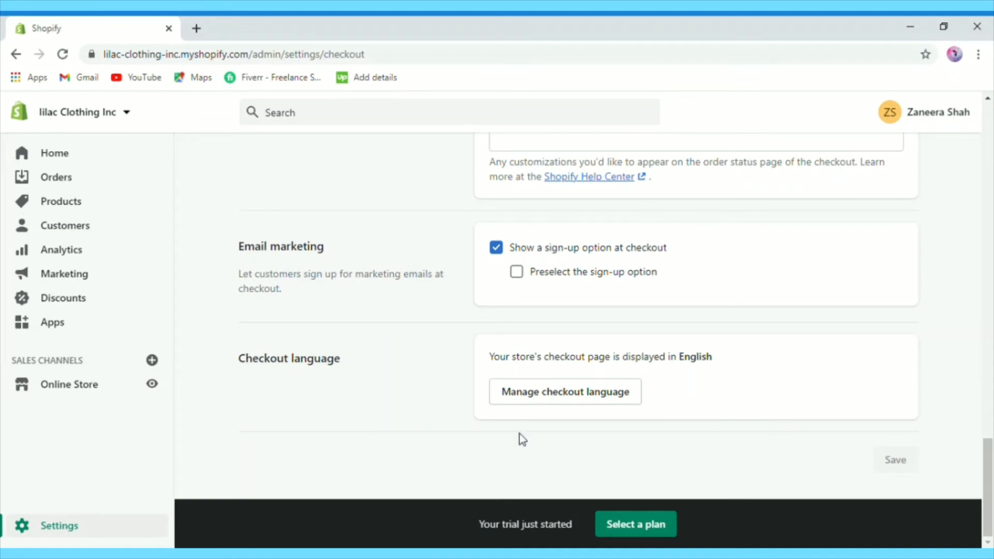
click(57, 526)
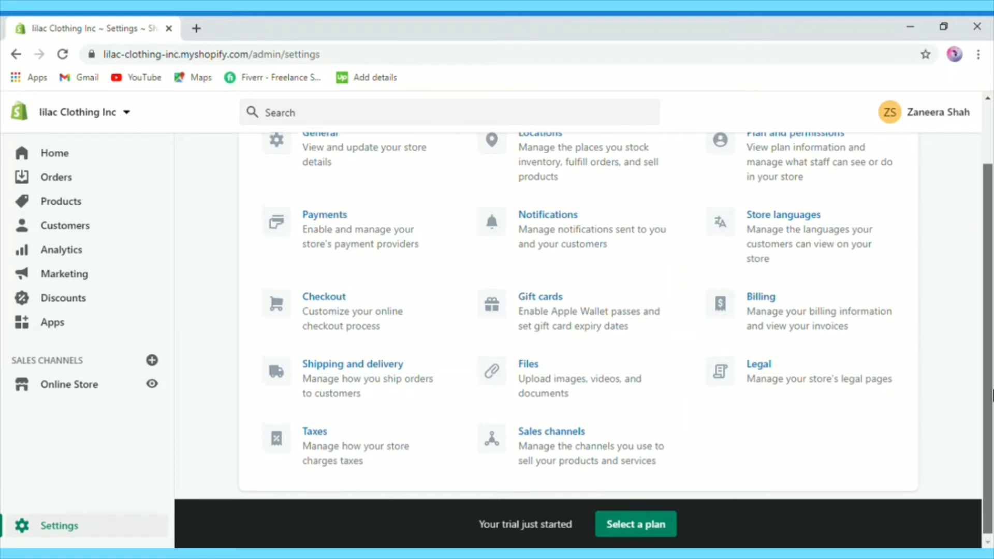
Step: On the Home dashboard, view the Customize theme tip, then Add domain, then Customize theme again
drag(993, 398, 992, 336)
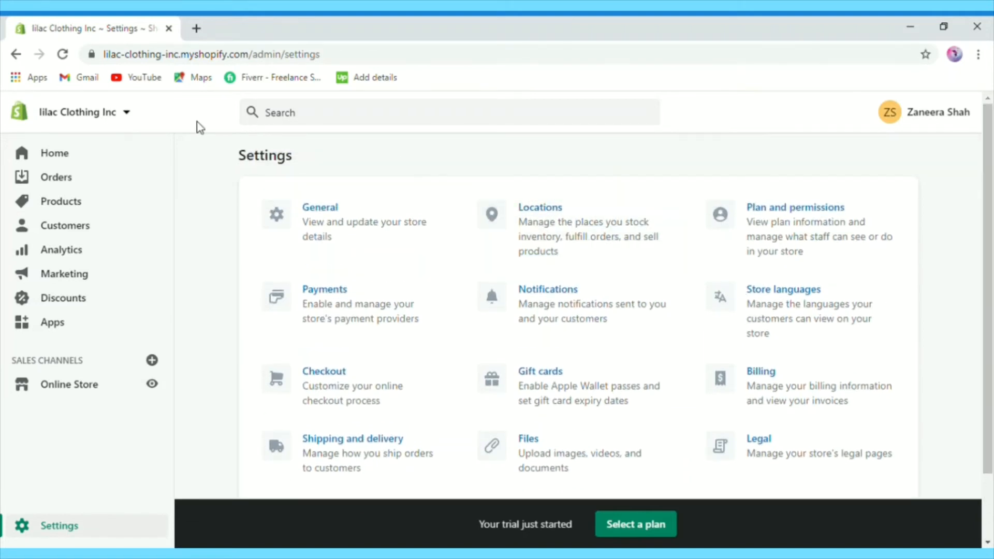
click(52, 157)
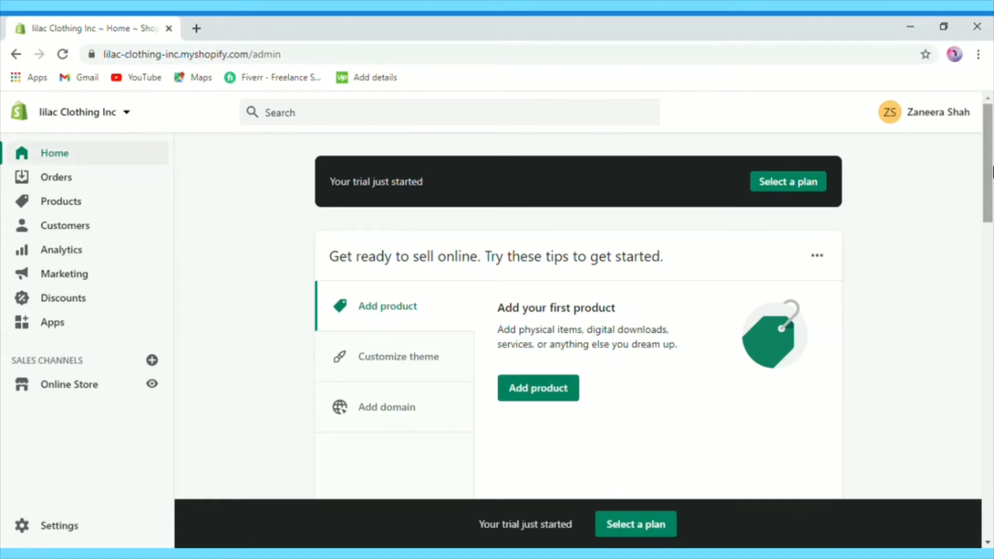
scroll(991, 173, down, 4)
scroll(991, 179, up, 3)
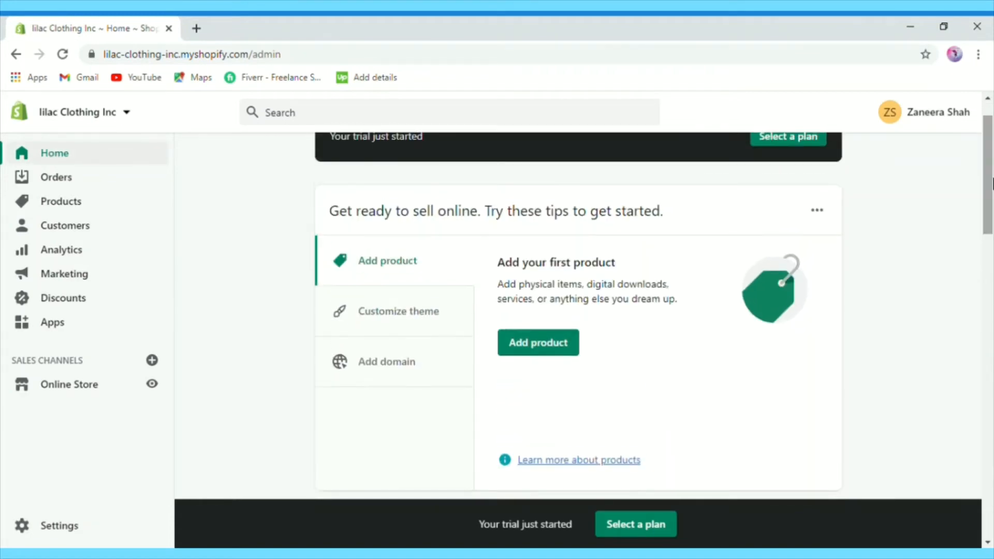
click(363, 315)
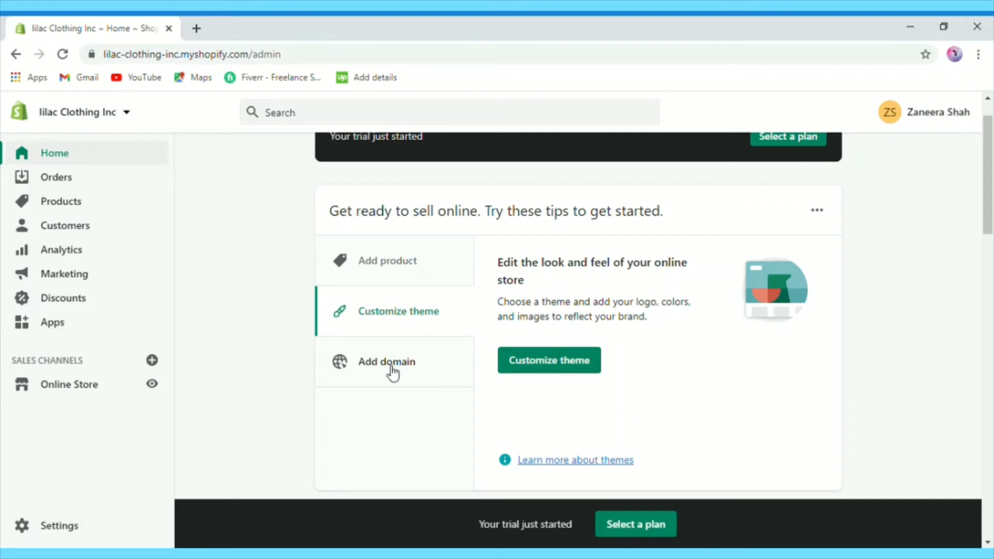
click(392, 371)
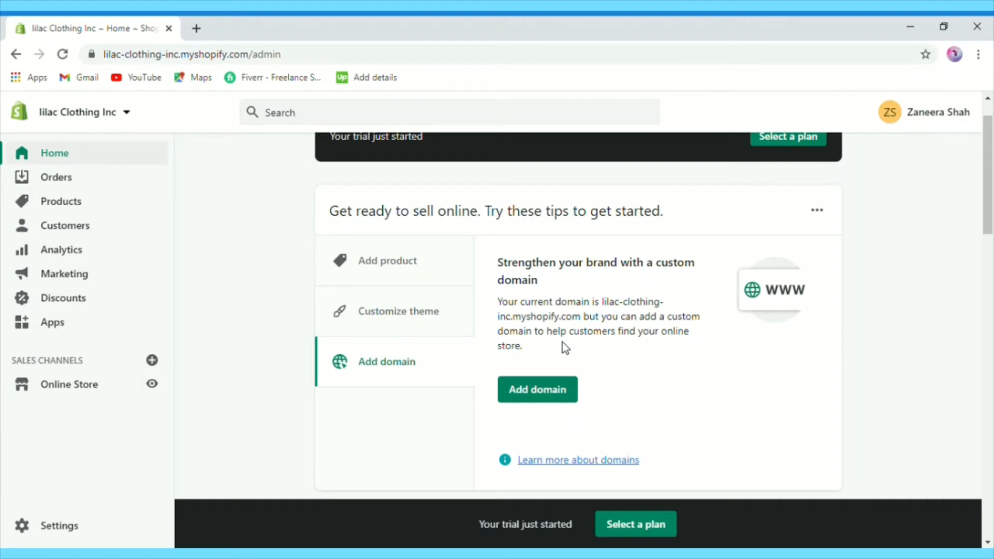
click(371, 311)
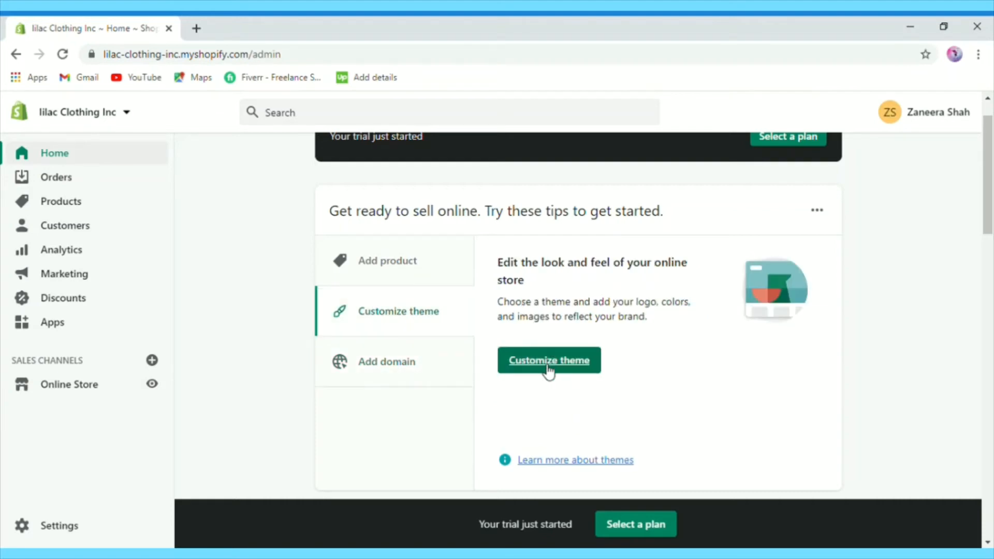
Step: Open the Themes page from the tip and scroll to the Theme library listing Boundless
click(548, 365)
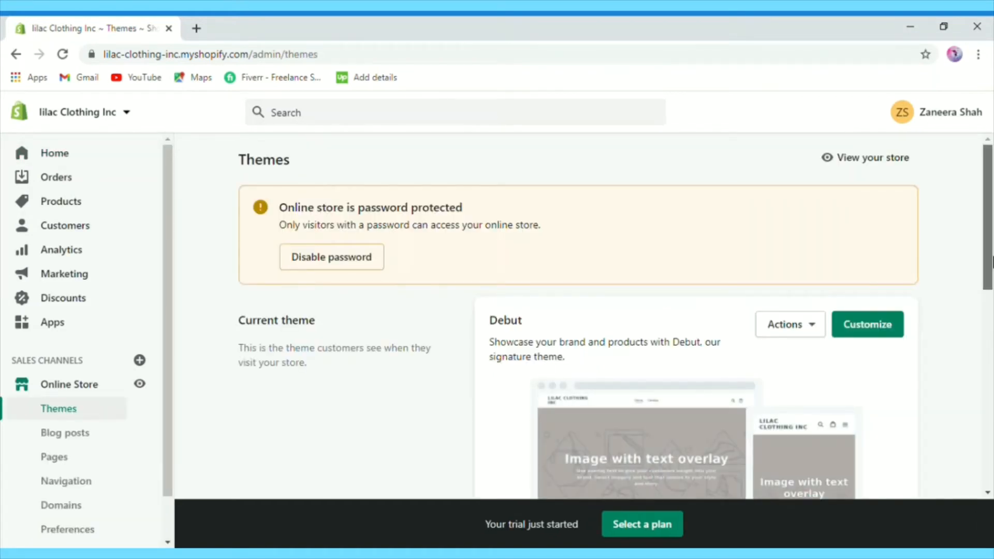
drag(991, 261, 992, 360)
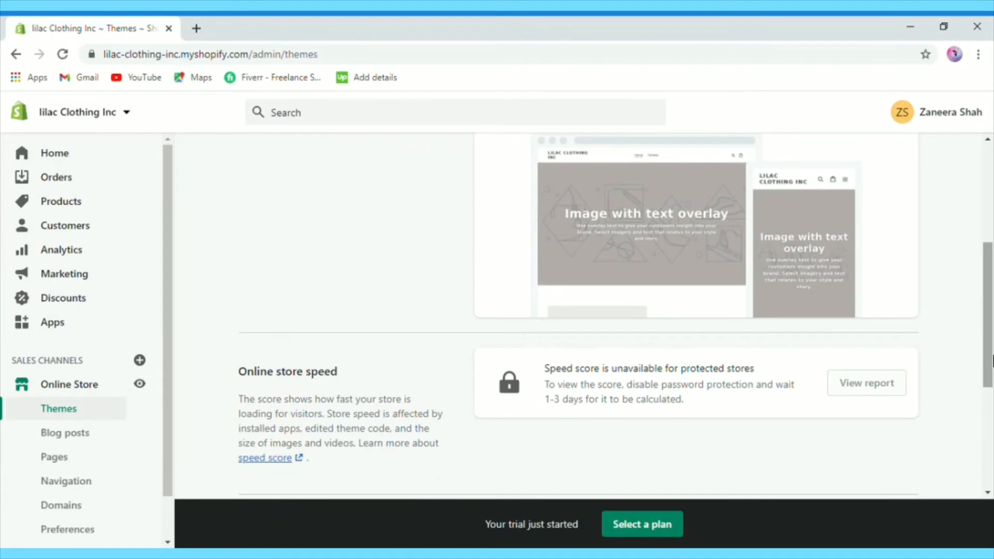
scroll(628, 399, down, 5)
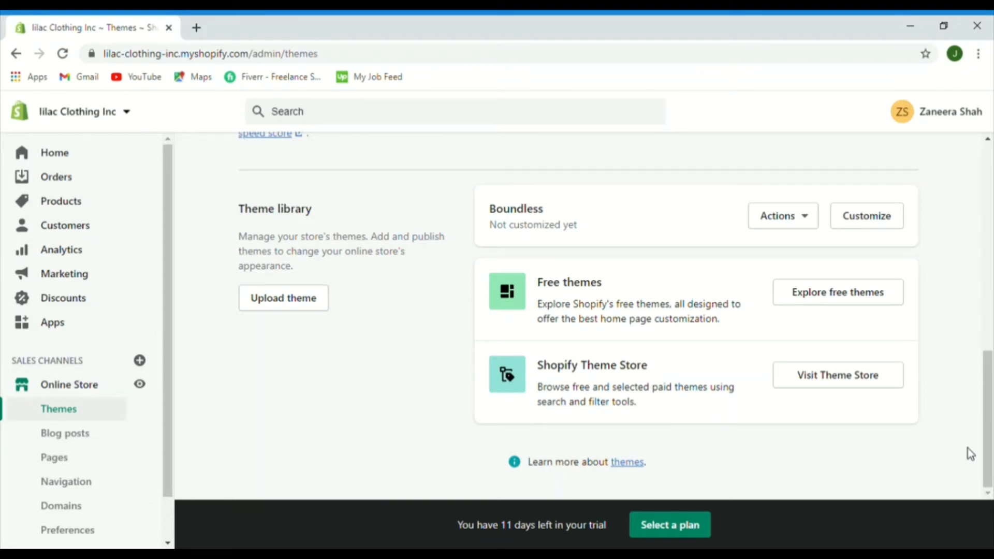
click(815, 297)
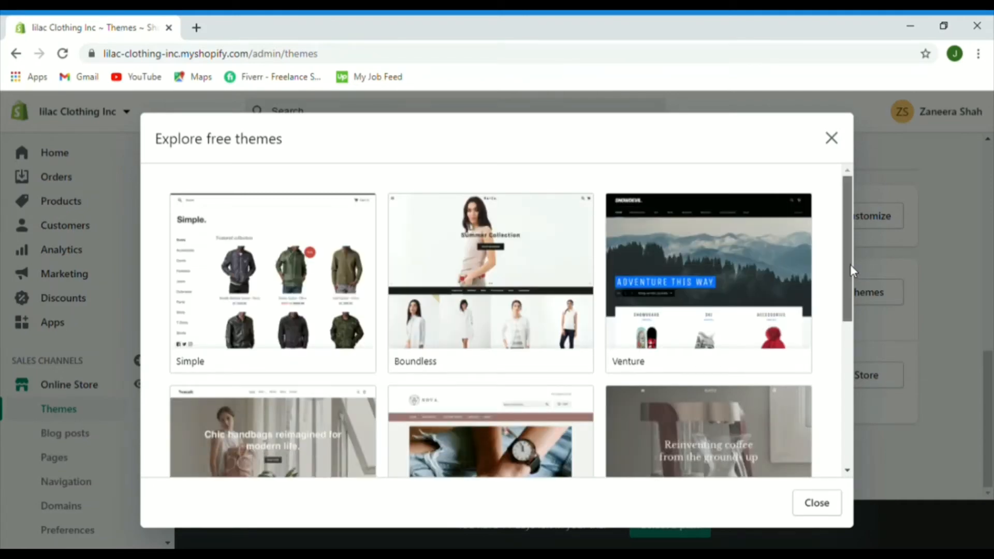
drag(849, 264, 827, 370)
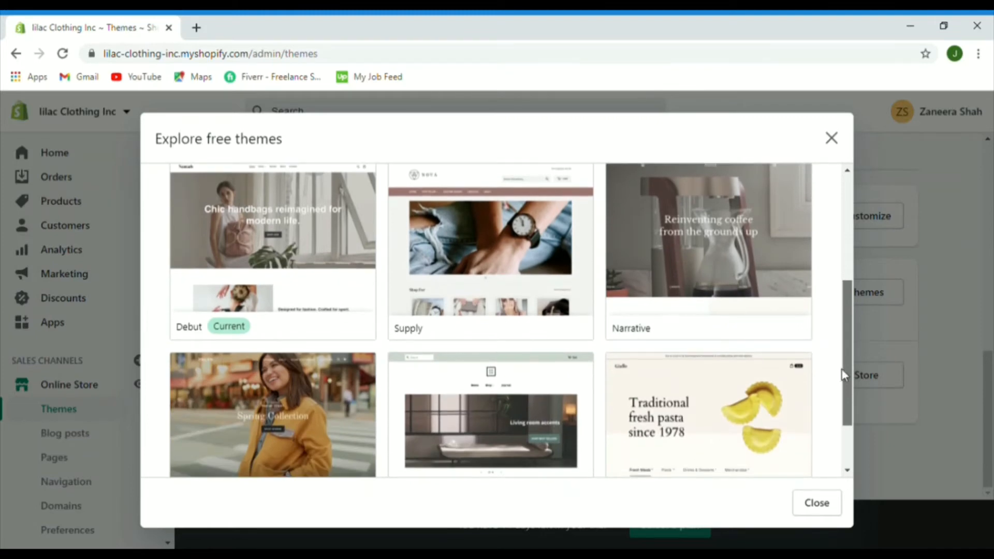
drag(843, 376, 848, 371)
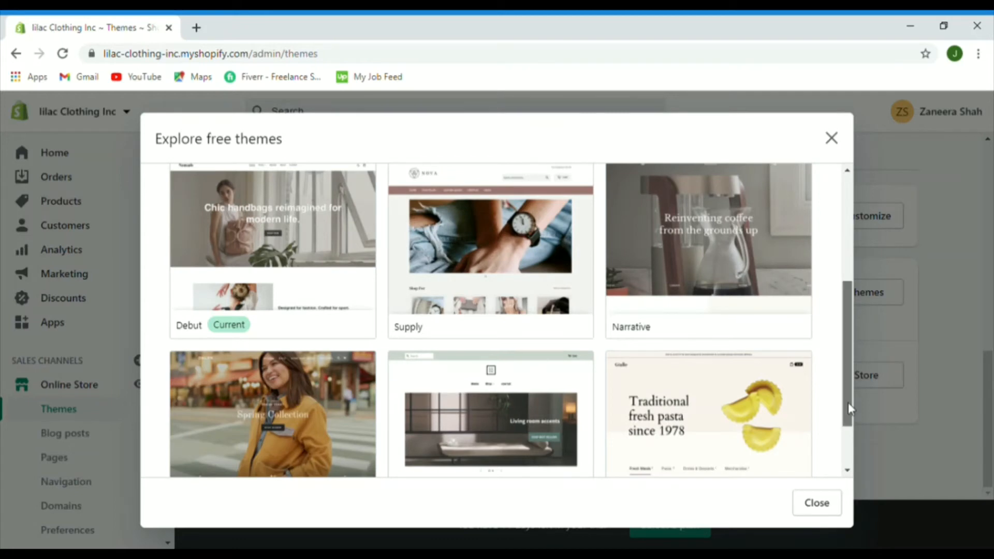
drag(848, 402, 855, 304)
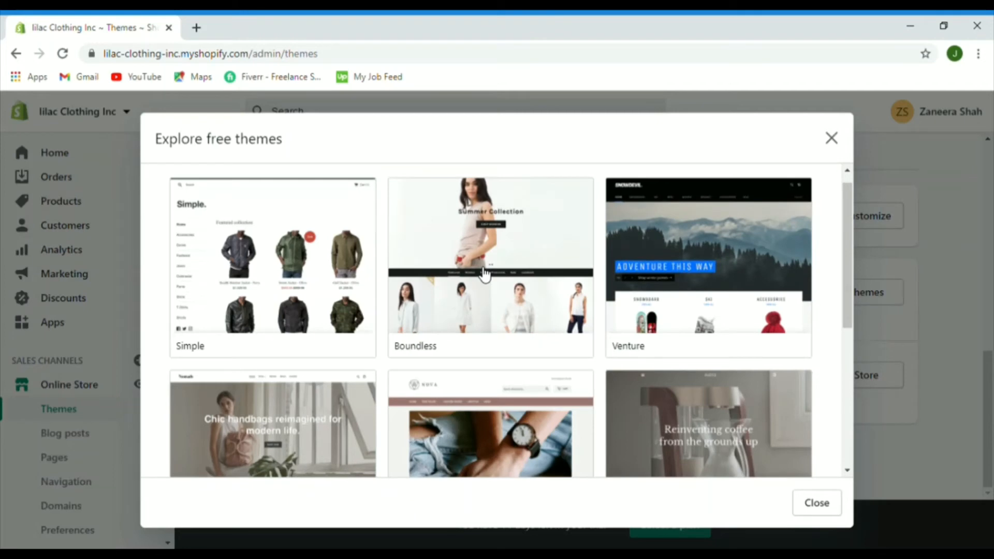
Step: Preview Boundless's Vibrant, Venture's Outdoors and Supply's Blue styles, returning to the gallery each time
click(483, 275)
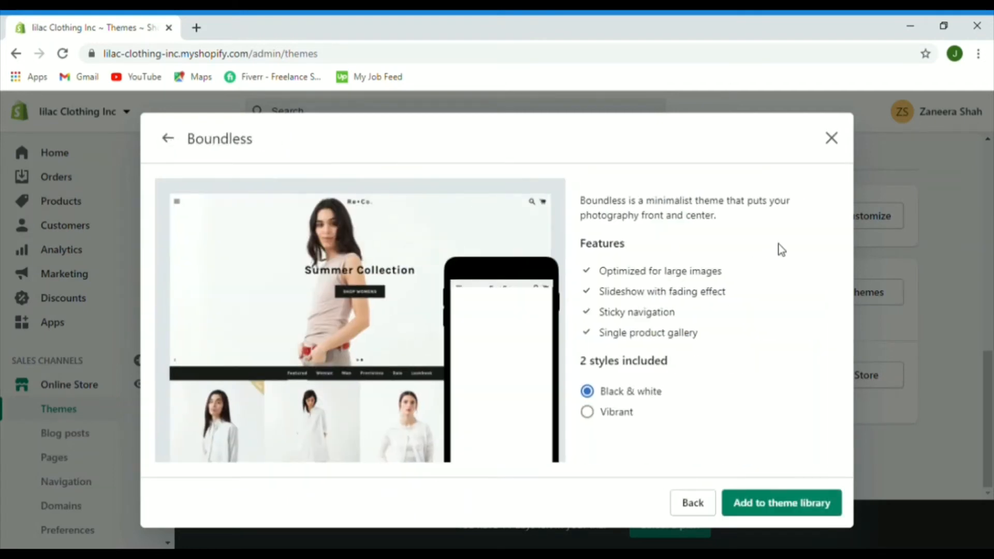
click(590, 413)
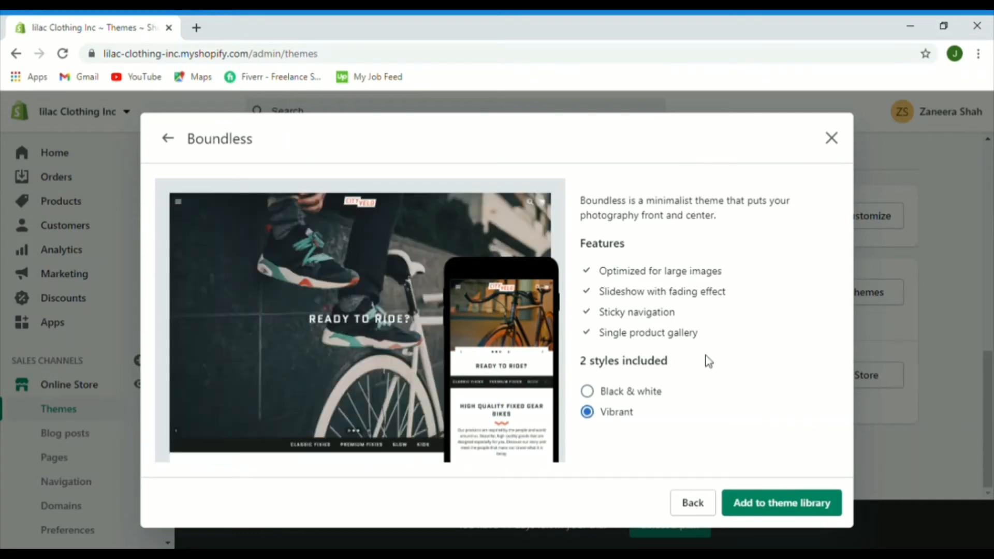
key(Escape)
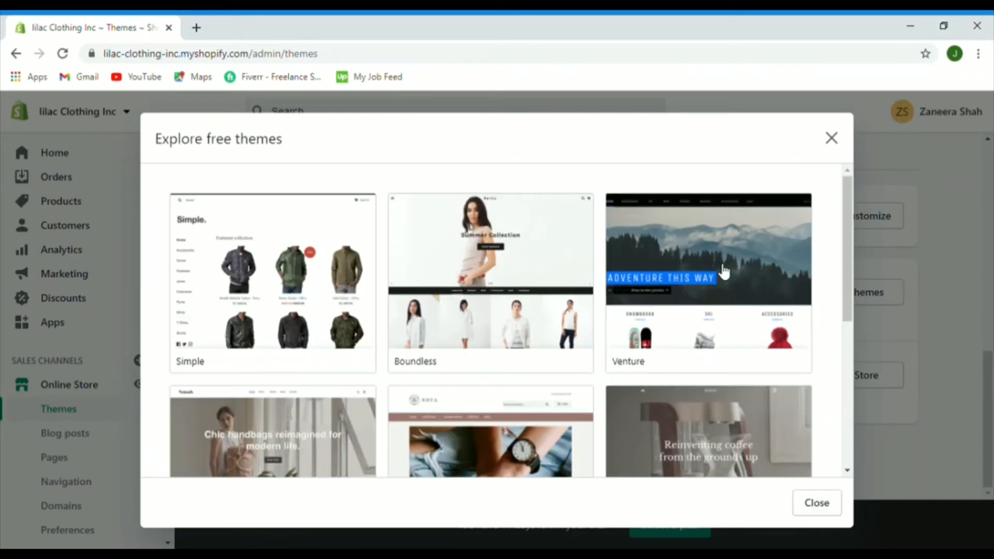
click(723, 272)
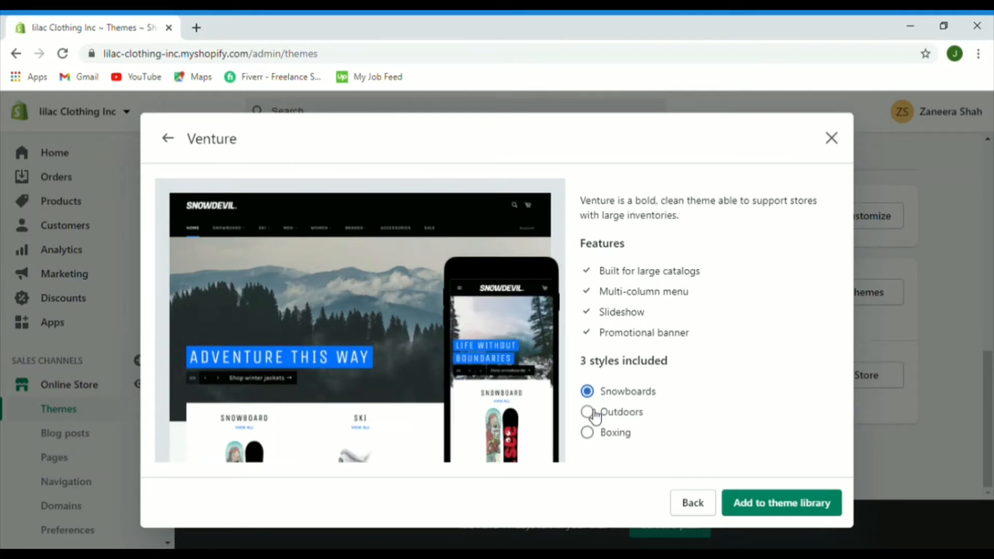
click(588, 412)
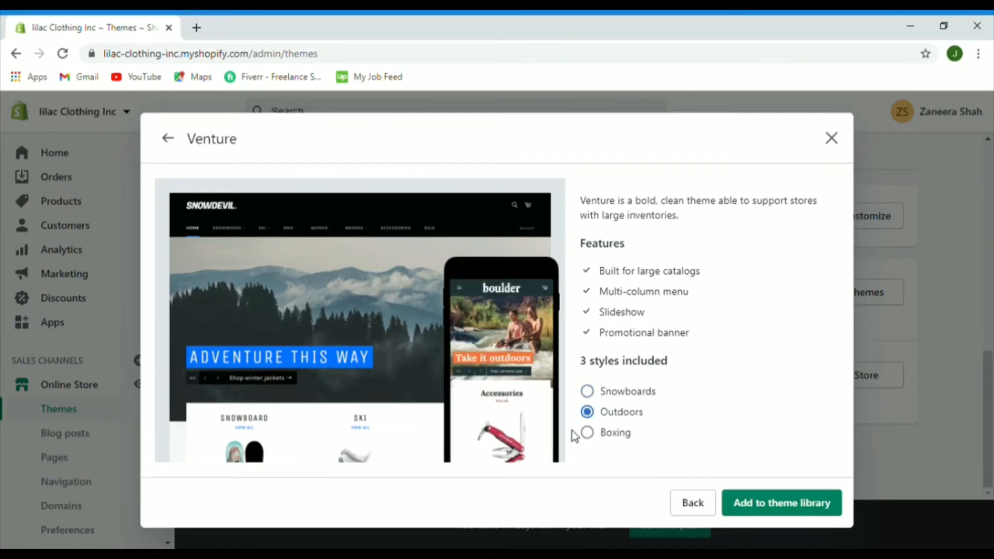
click(693, 503)
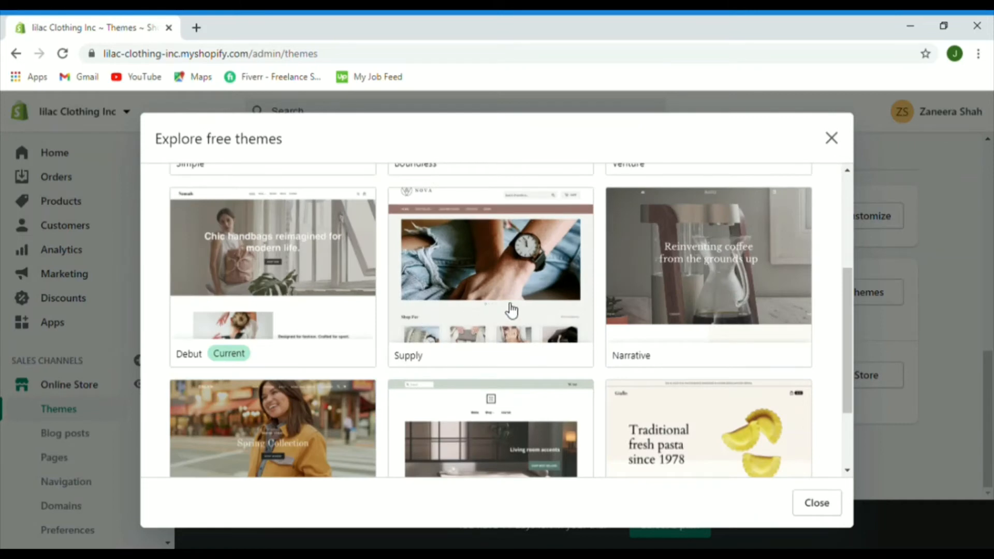
click(509, 310)
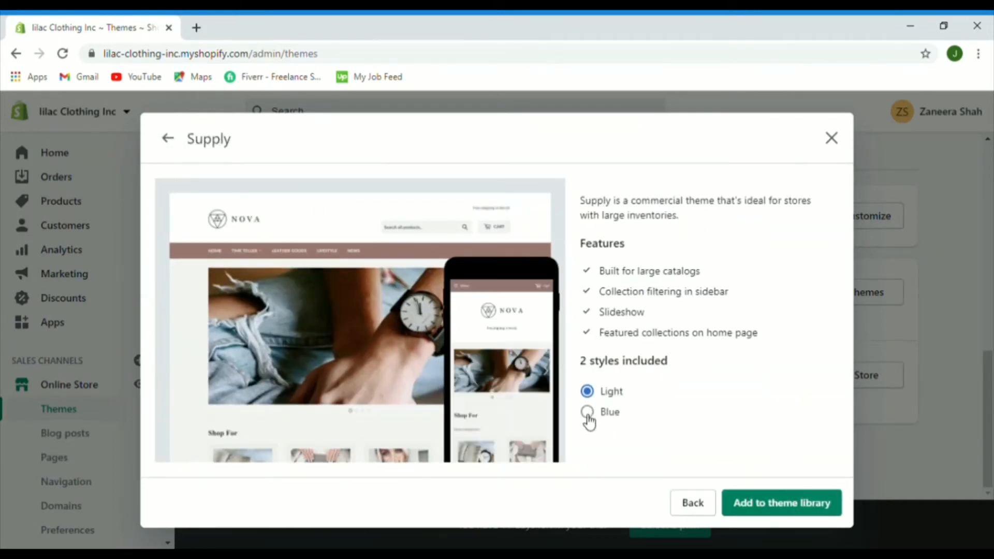
click(588, 412)
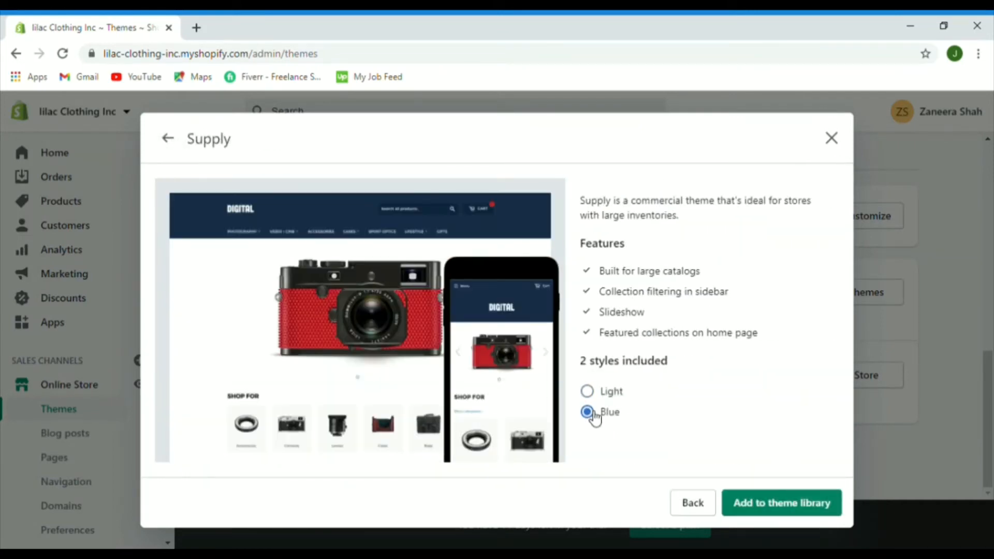
click(167, 136)
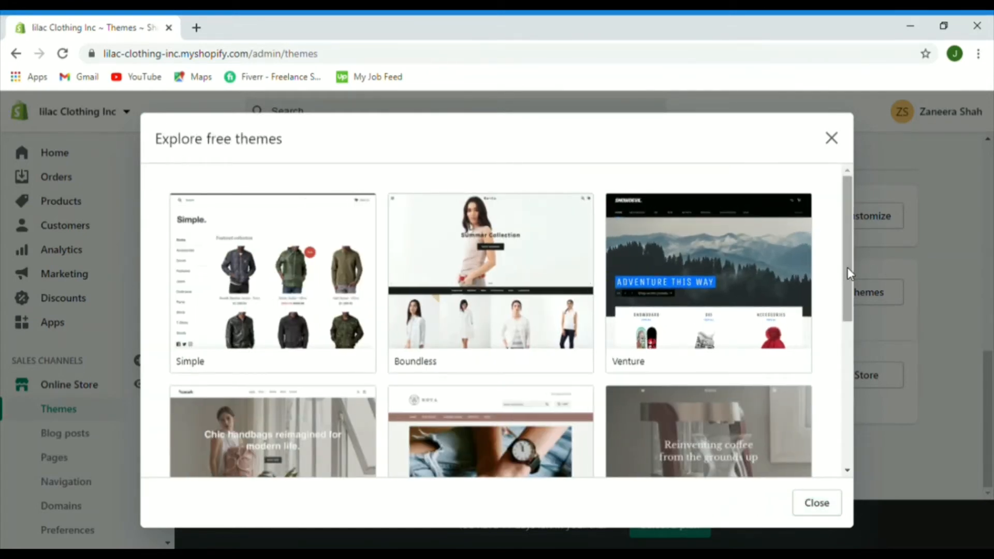
Step: Preview Debut's Light style, then open Simple and try its Toy and Beauty styles
drag(847, 267, 845, 314)
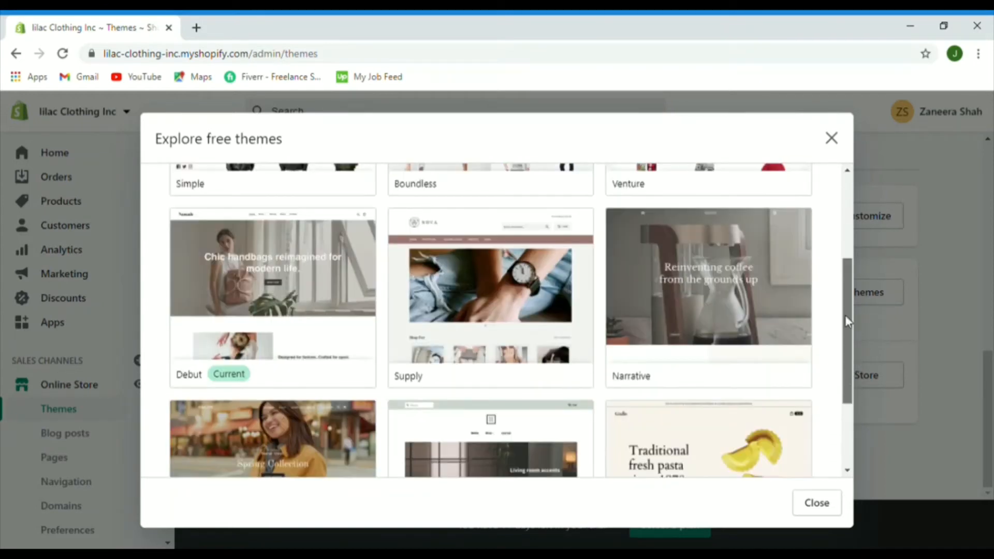
click(255, 317)
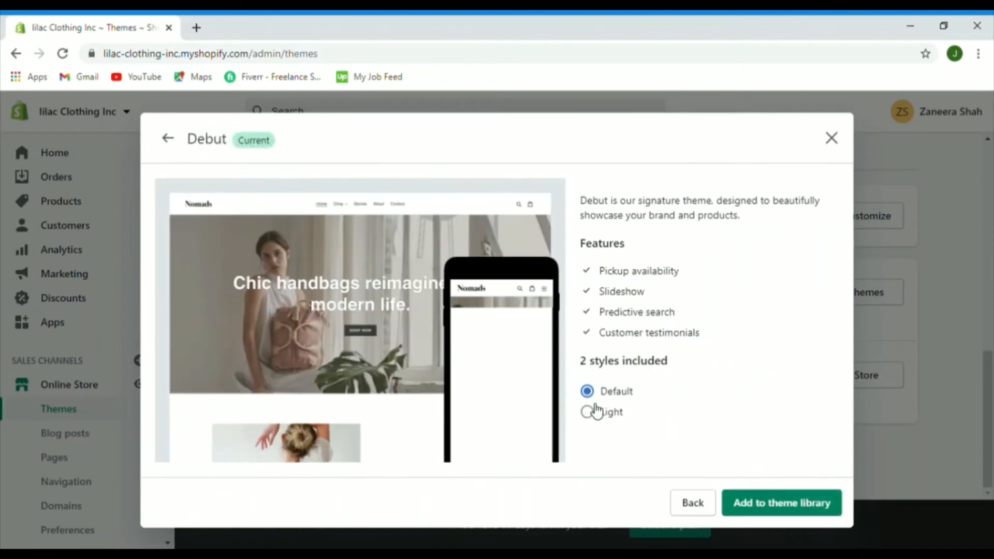
click(596, 411)
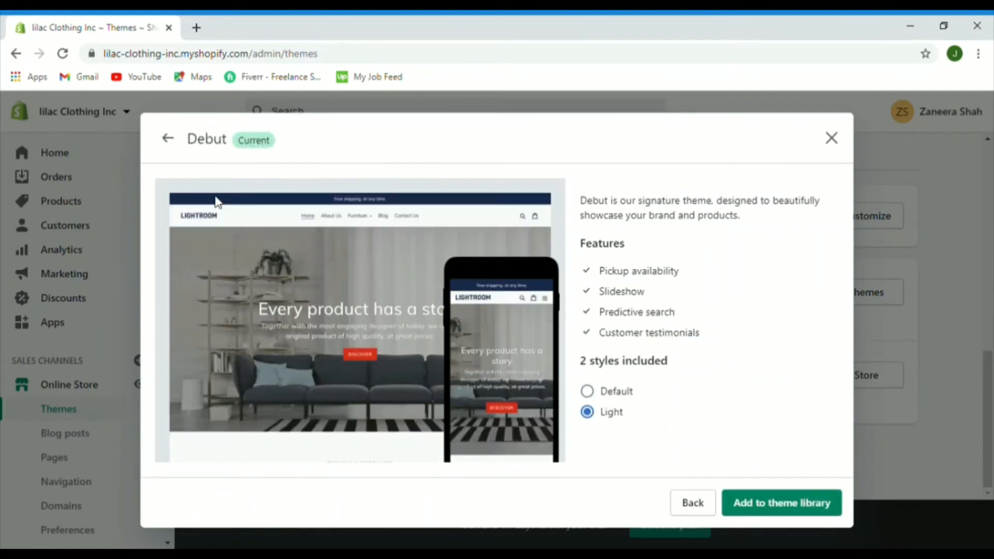
click(168, 138)
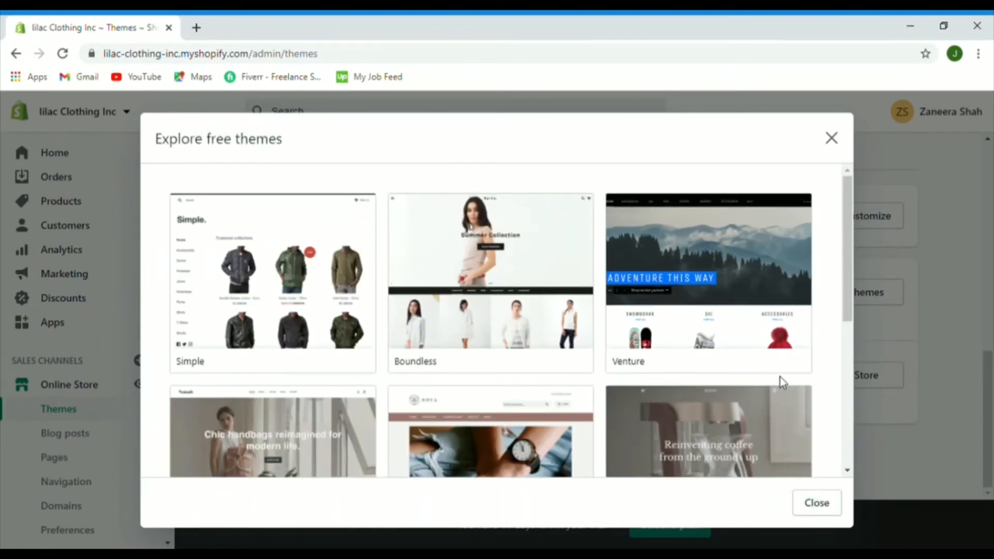
click(352, 280)
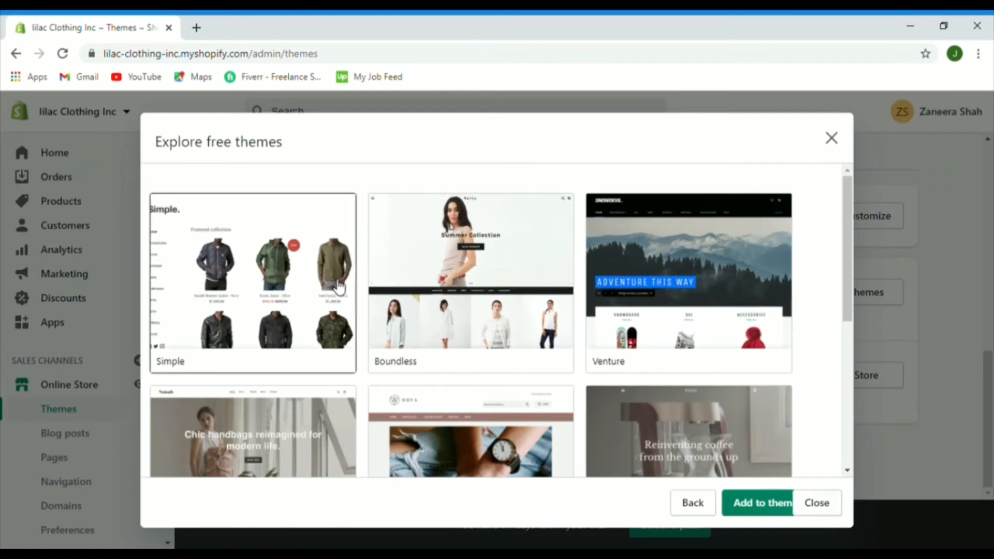
click(588, 412)
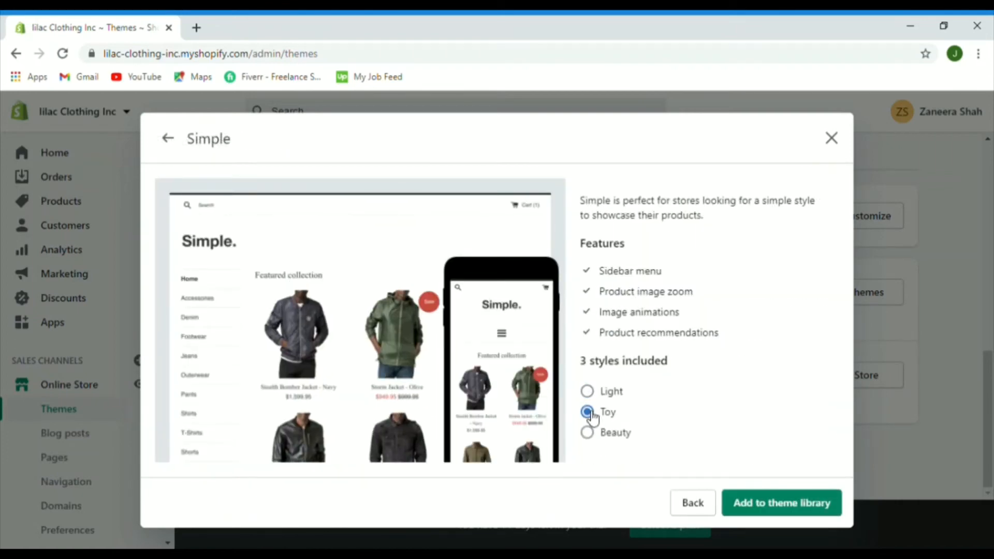
click(587, 433)
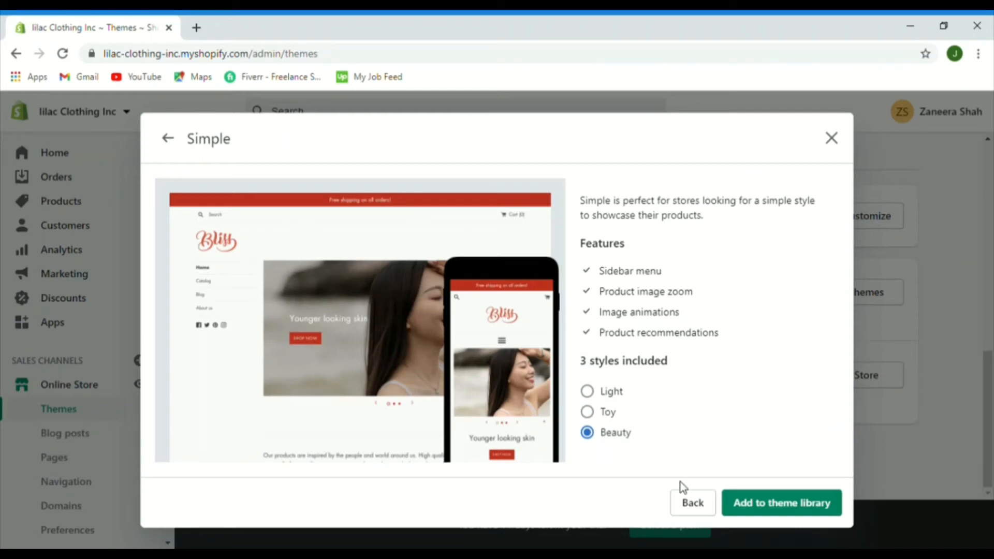
Step: Add Simple to the theme library, preview its storefront, then publish it in place of Debut
click(773, 510)
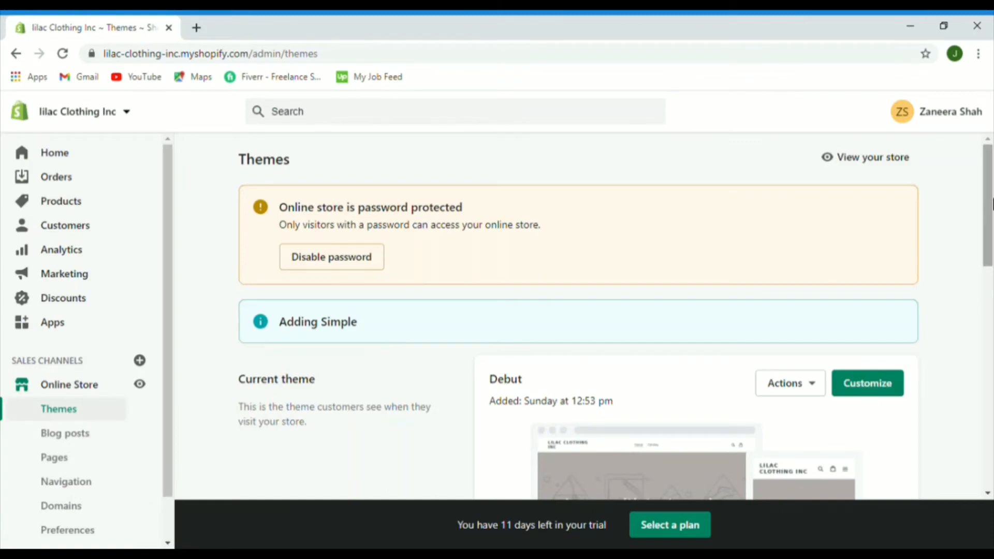
drag(992, 176, 992, 386)
click(810, 310)
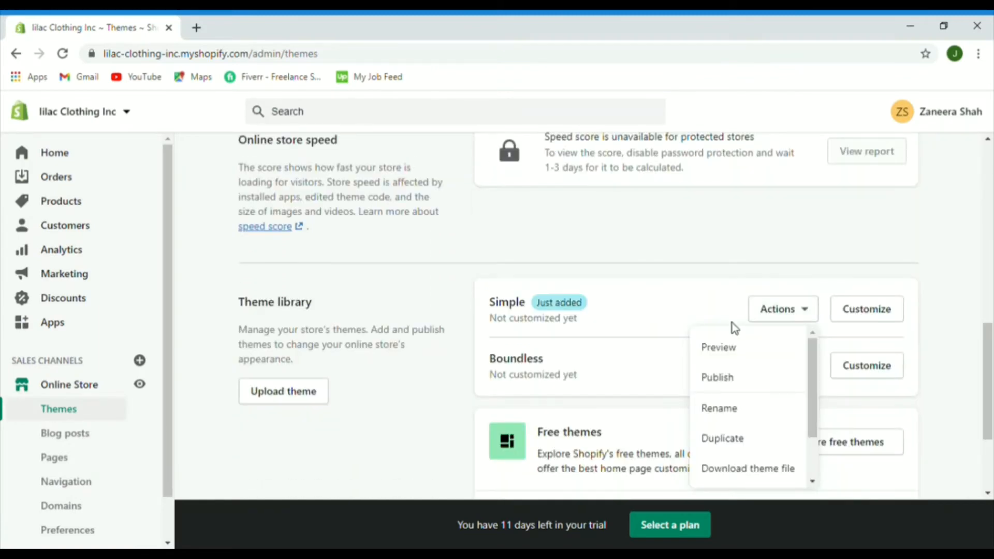
click(713, 349)
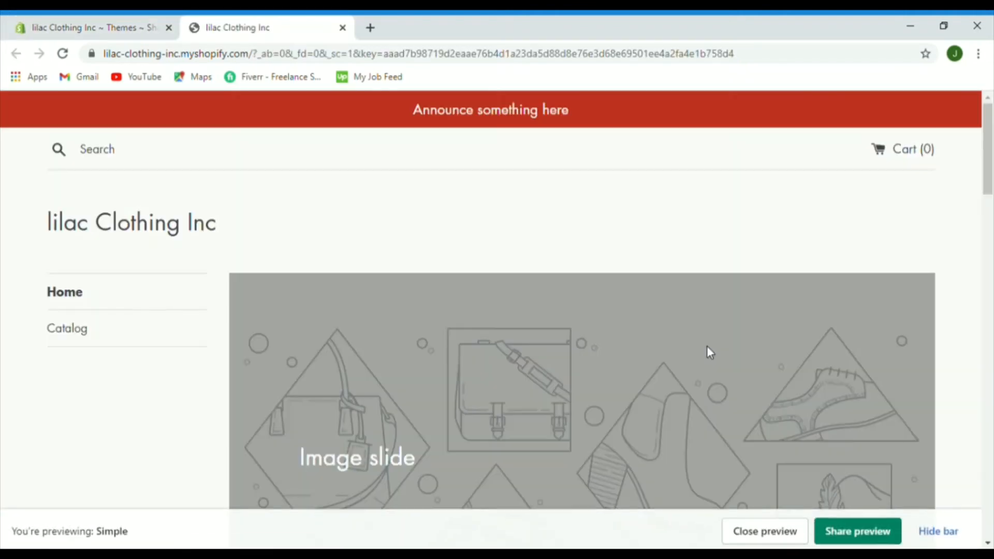
drag(991, 165, 991, 287)
key(ctrl+w)
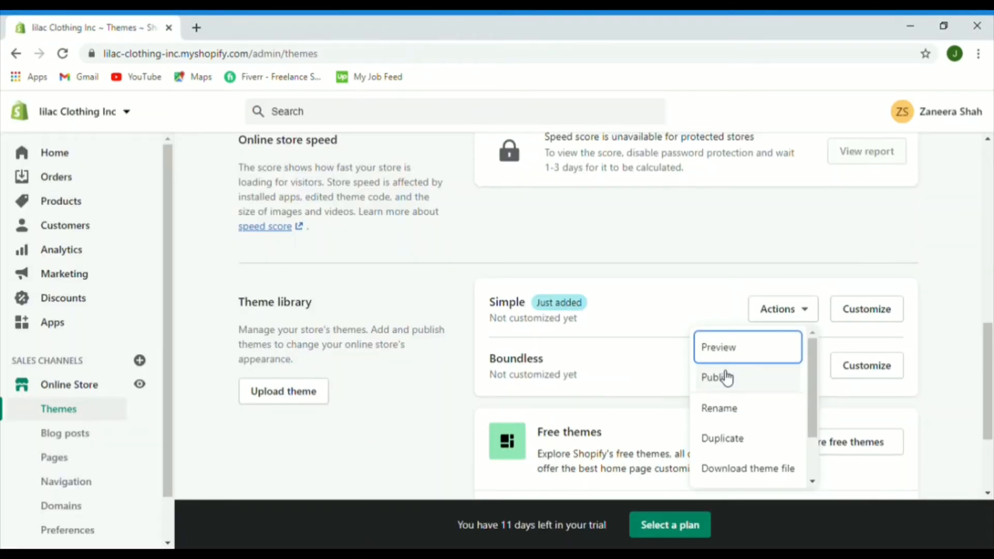
click(727, 378)
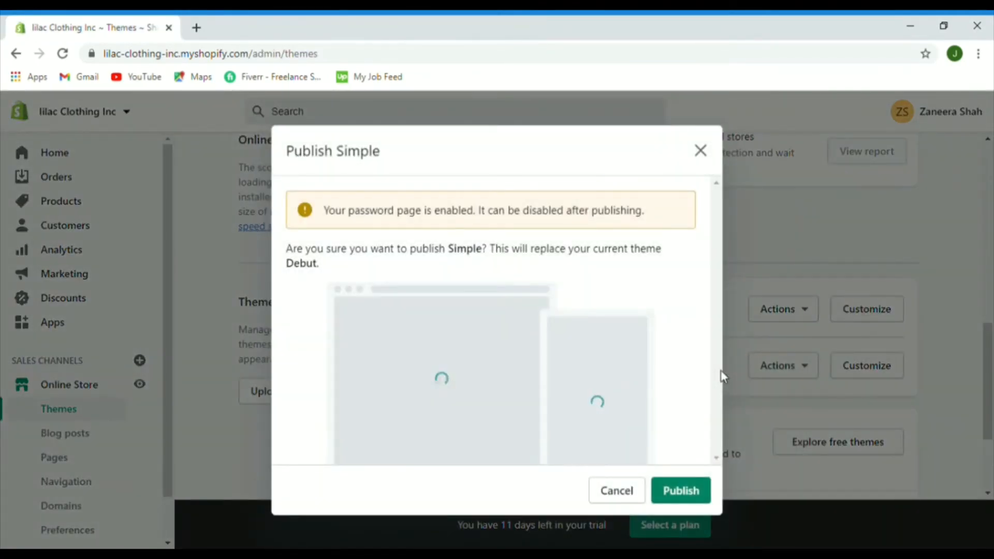
click(679, 490)
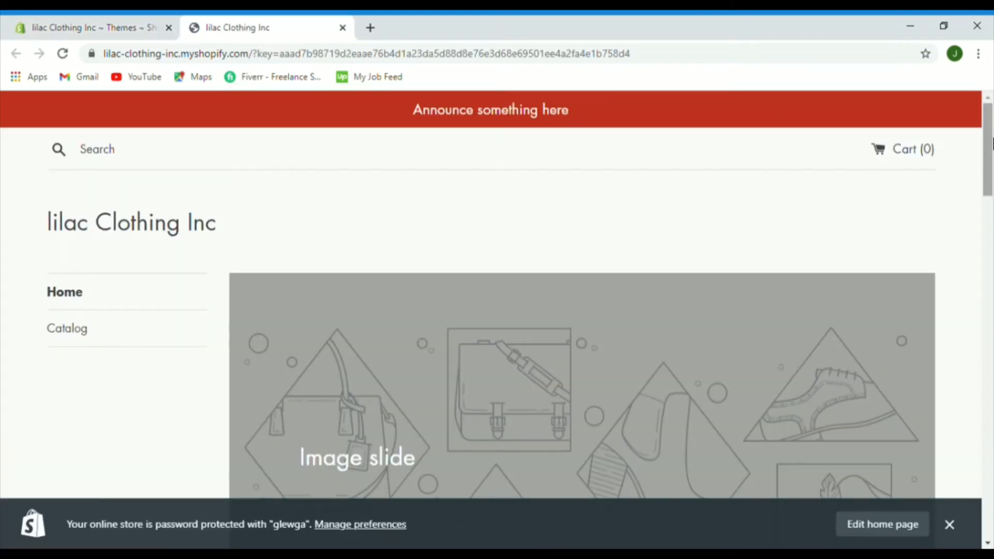
Step: Scroll through the Themes page past the Debut theme and close the storefront tab
drag(991, 143, 989, 189)
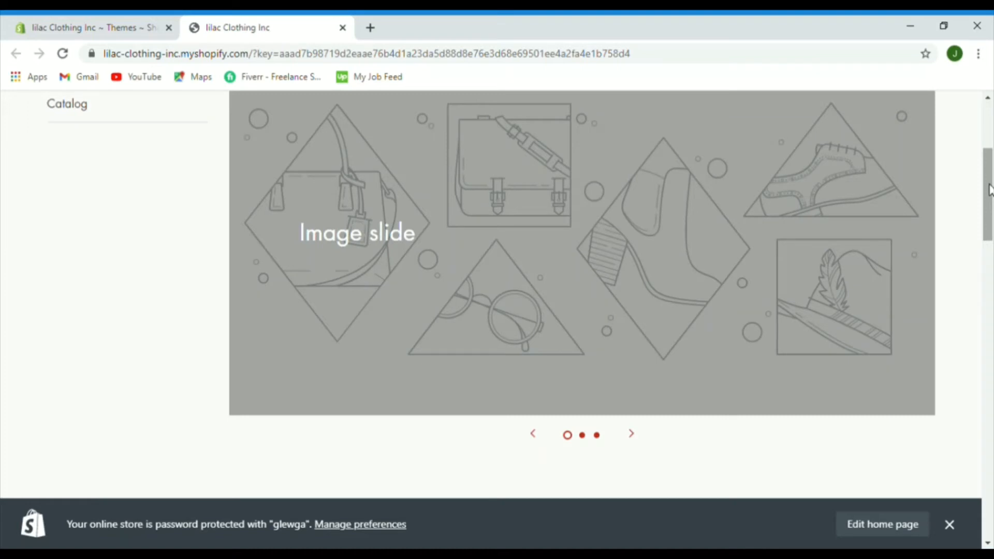
drag(989, 189, 991, 298)
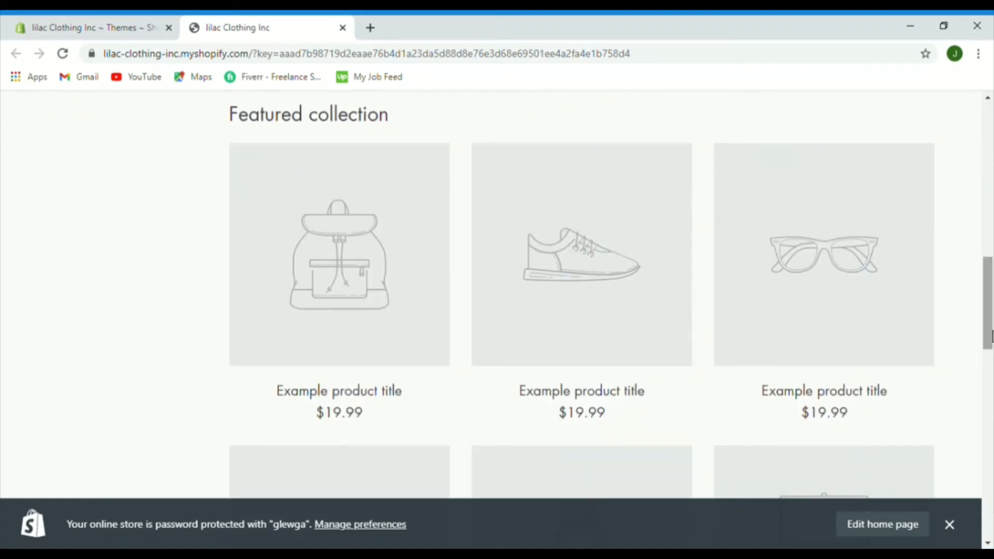
key(ctrl+w)
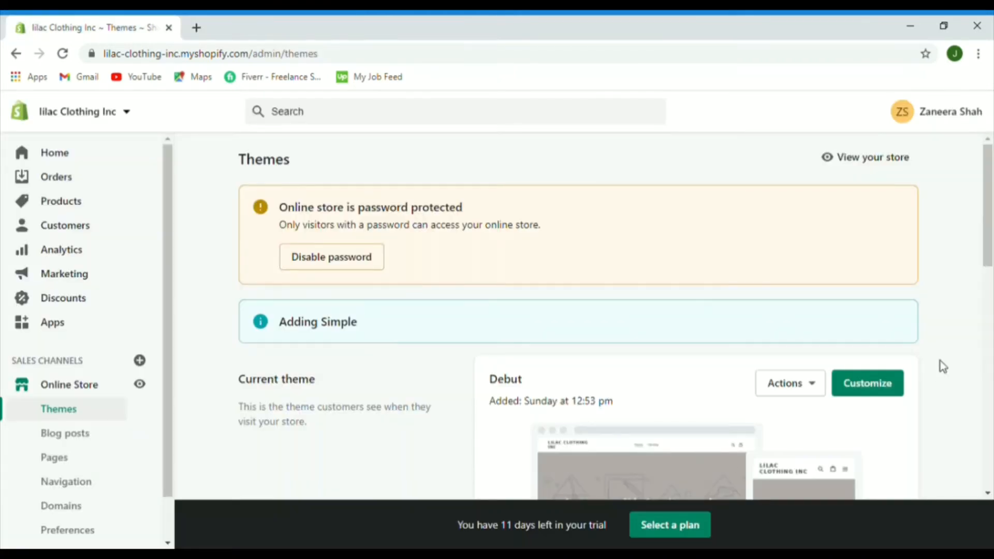
drag(991, 178, 992, 220)
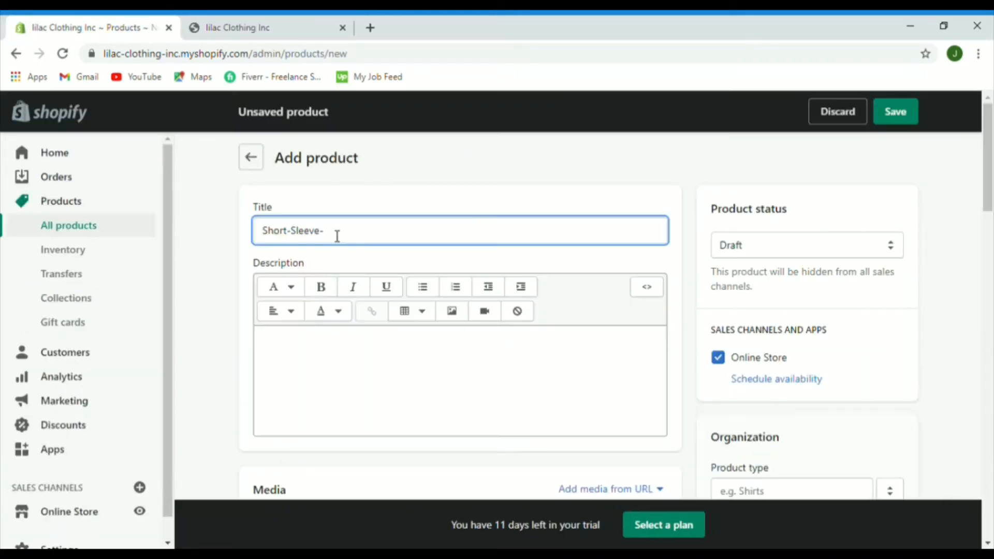
Step: Complete the title as Short-Sleeve-T-shirt and upload the orange T-shirt image to Media
text(T-shirt)
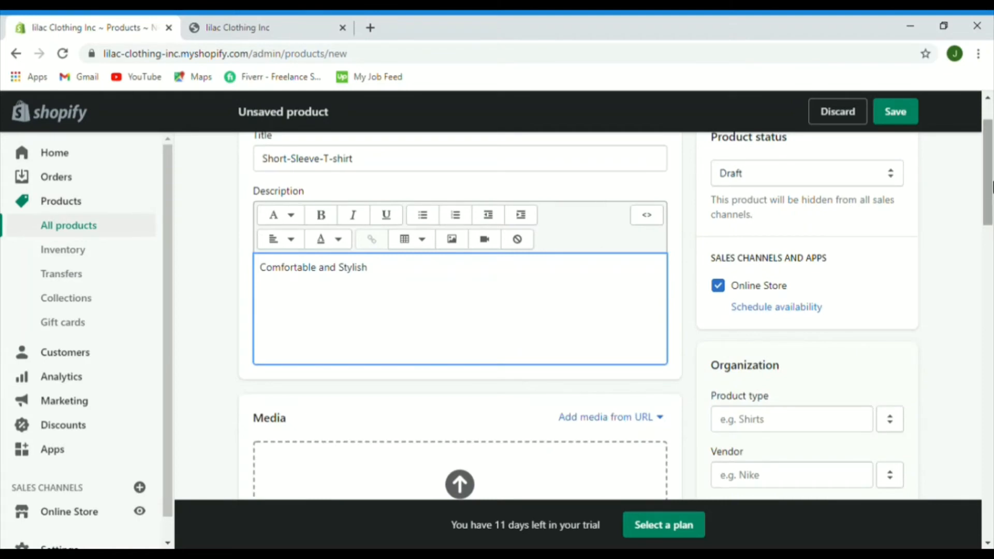
scroll(991, 217, down, 3)
scroll(992, 223, down, 2)
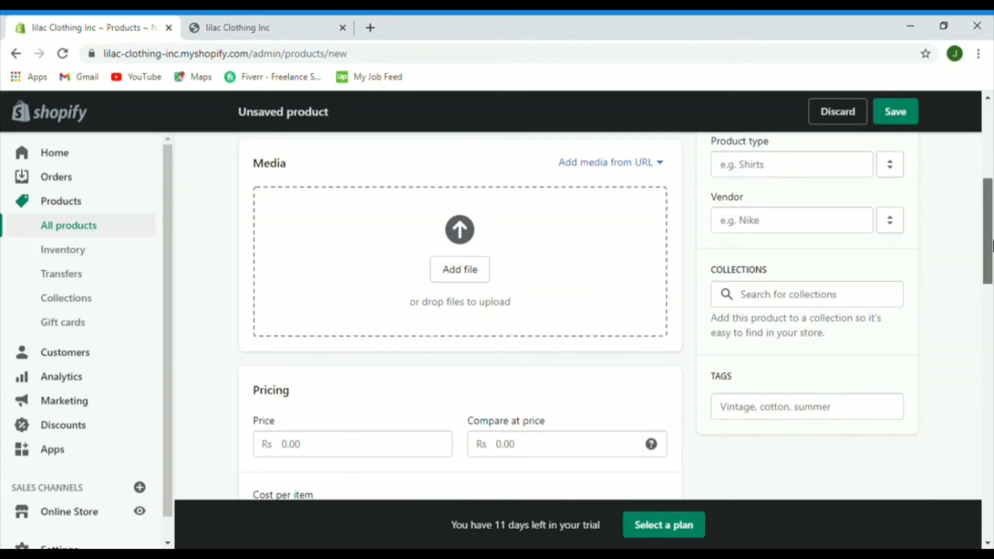
click(461, 271)
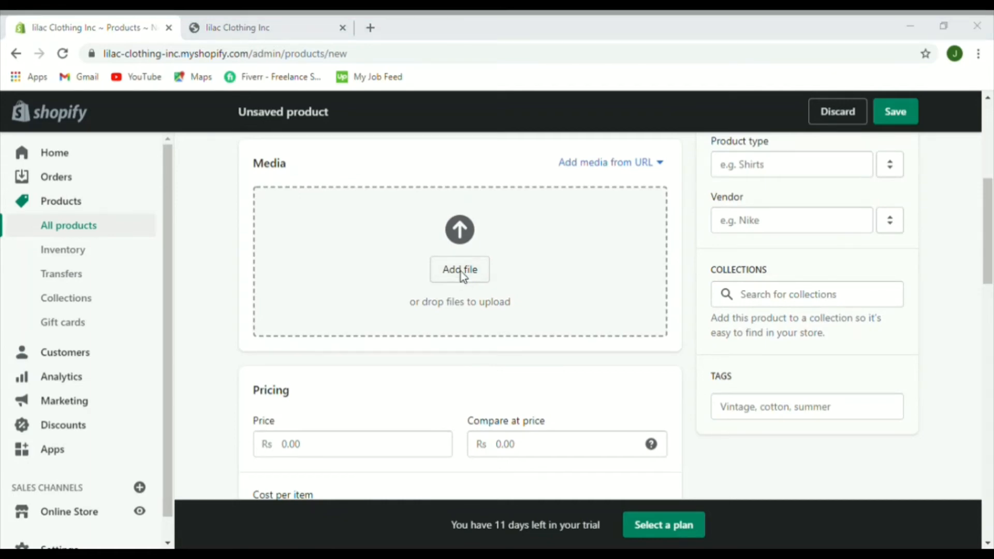
double_click(69, 195)
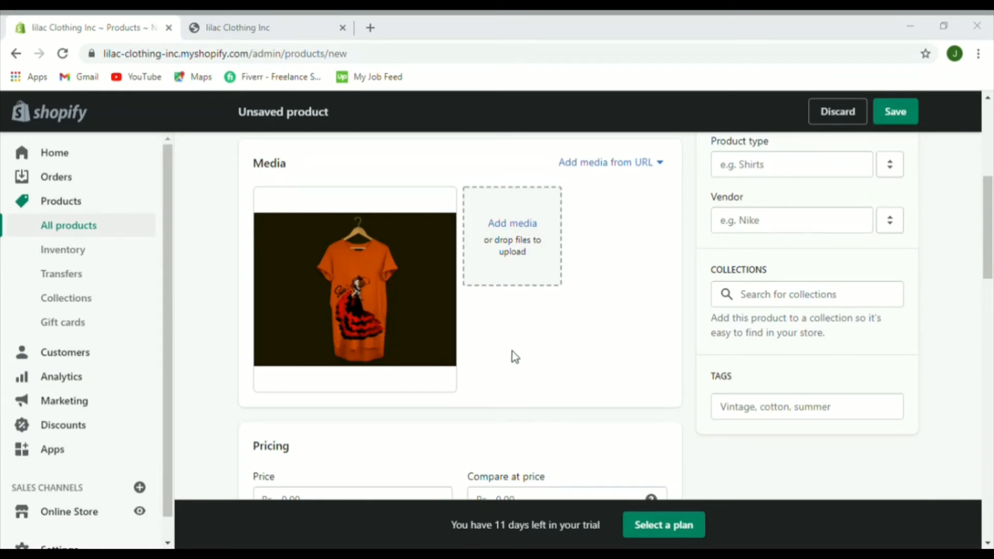
key(Return)
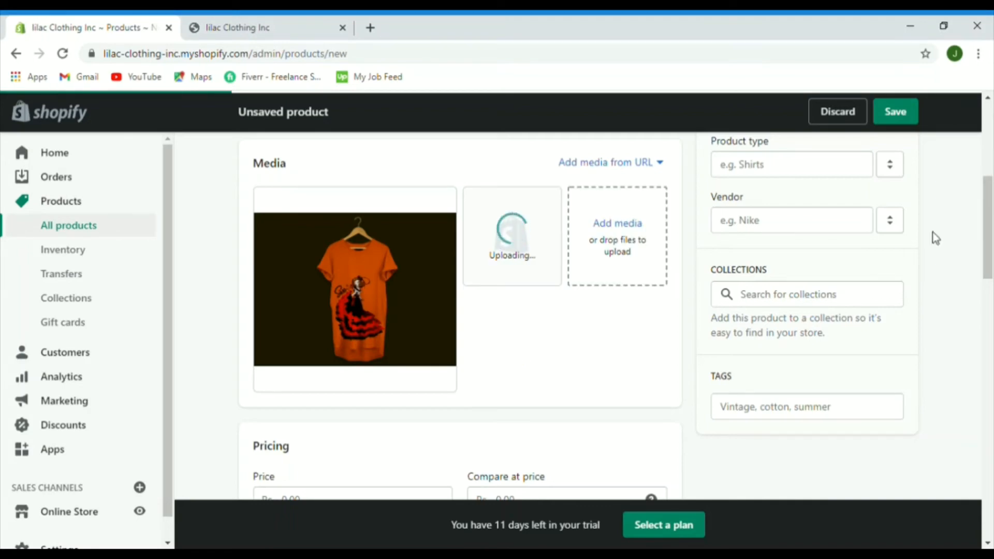
Step: Enter a price of 25.00 and a cost per item of 15 in Pricing
scroll(936, 238, down, 5)
click(315, 264)
text(25)
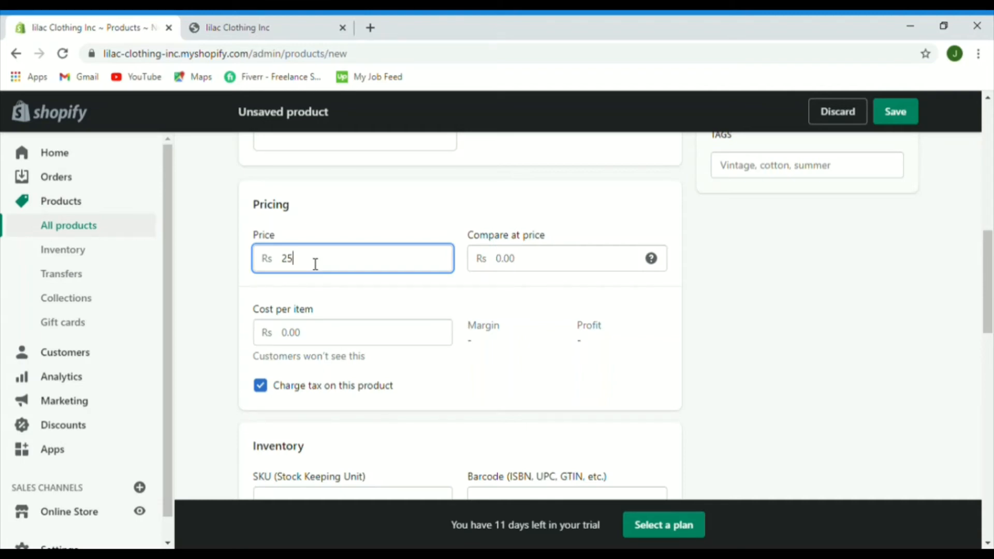
click(533, 262)
click(365, 344)
text(15)
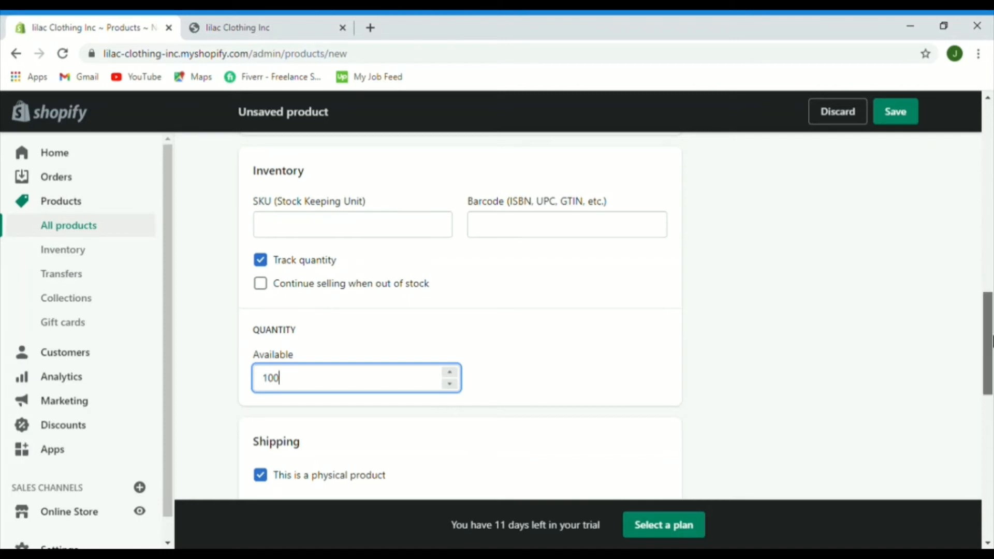
Step: Set the T-shirt's shipping weight to 100 kg
drag(992, 342, 992, 393)
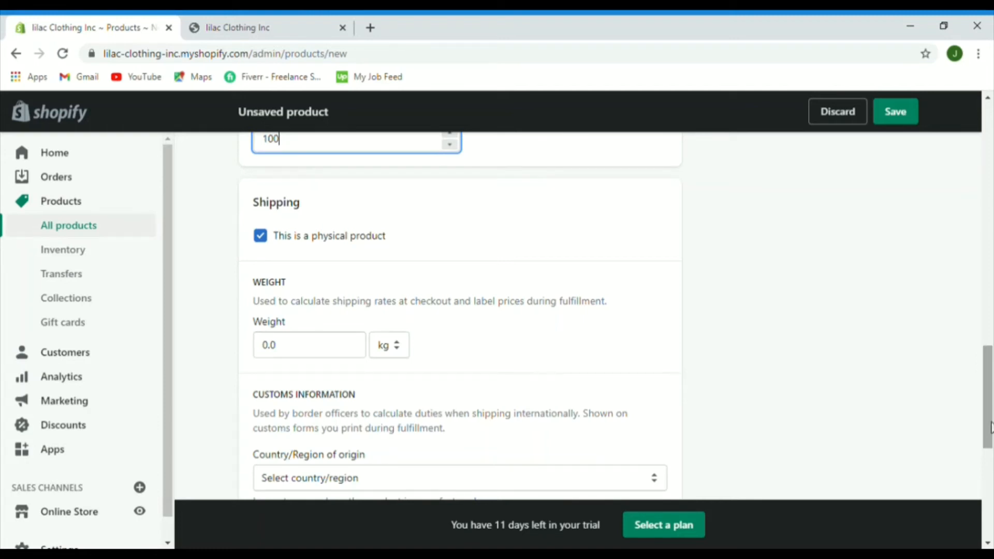
drag(990, 427, 985, 454)
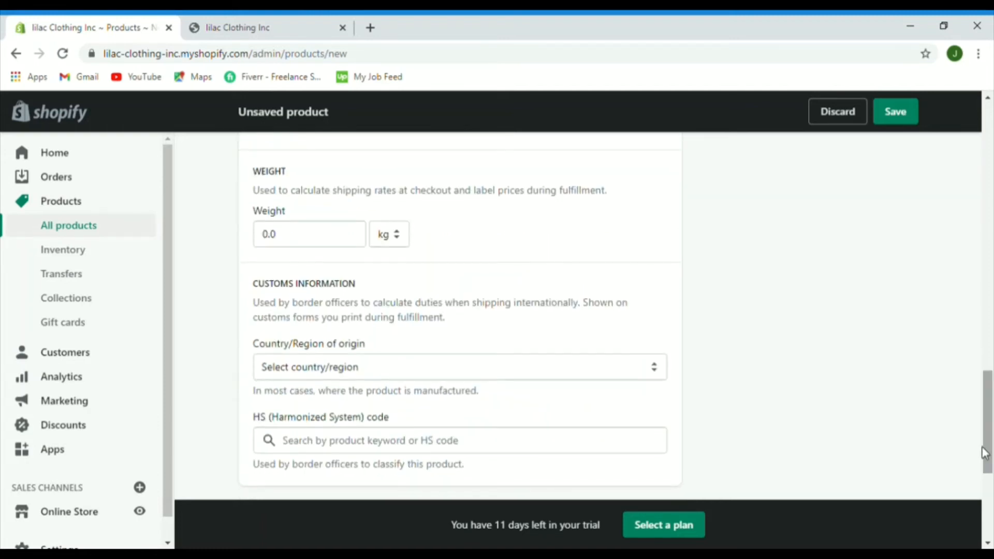
click(286, 246)
key(BackSpace)
key(BackSpace)
key(BackSpace)
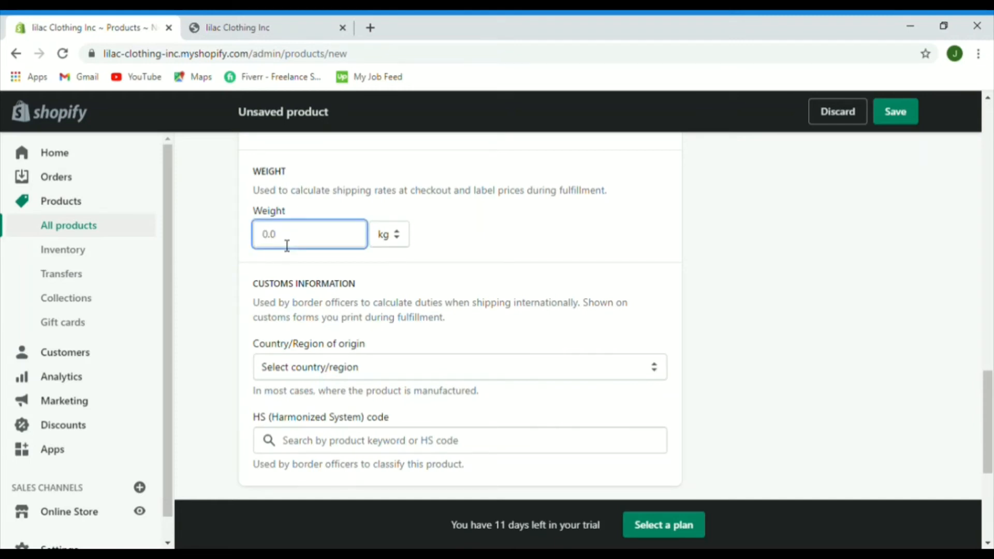
text(100)
scroll(990, 435, down, 1)
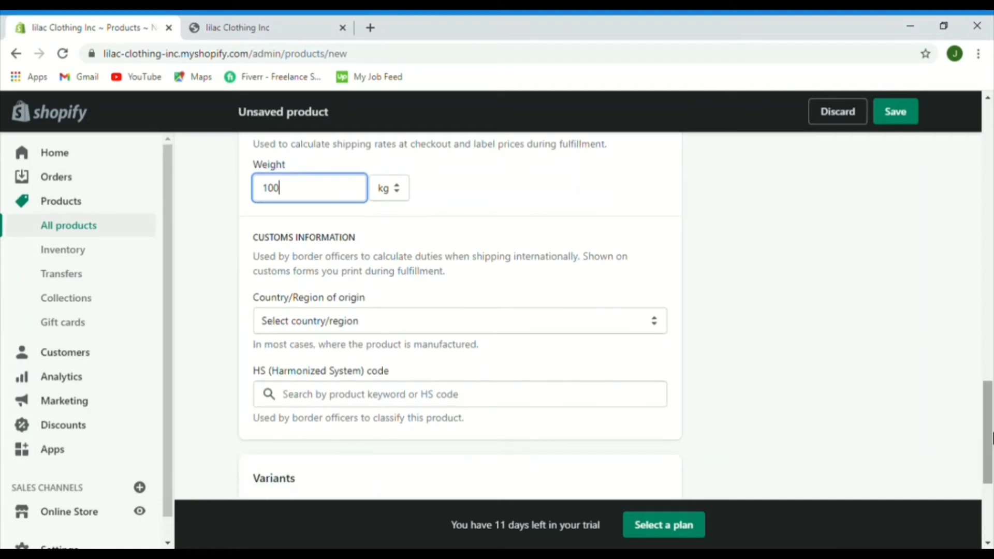
click(655, 324)
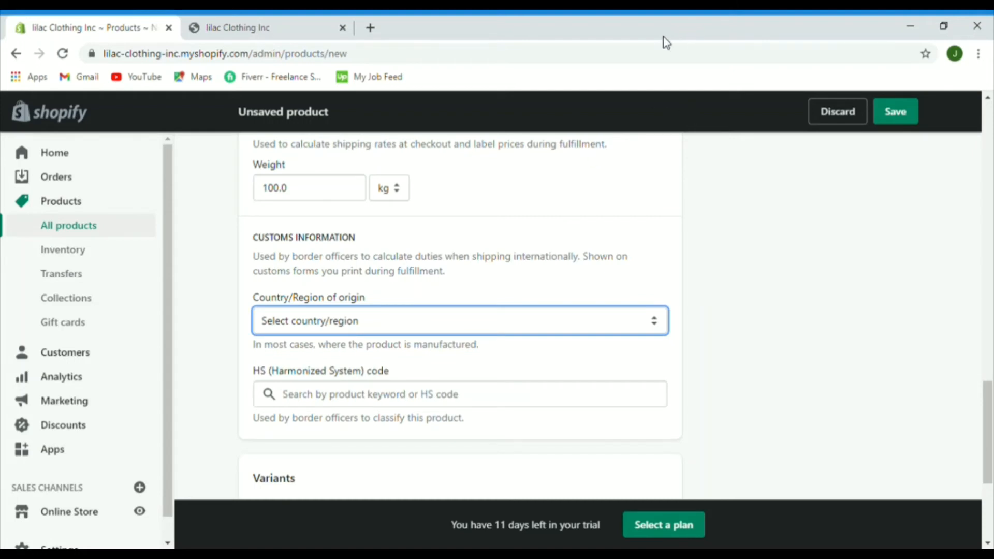
Step: Enable multiple options, naming Option 1 Size and adding a second option Color
scroll(267, 301, down, 4)
click(260, 292)
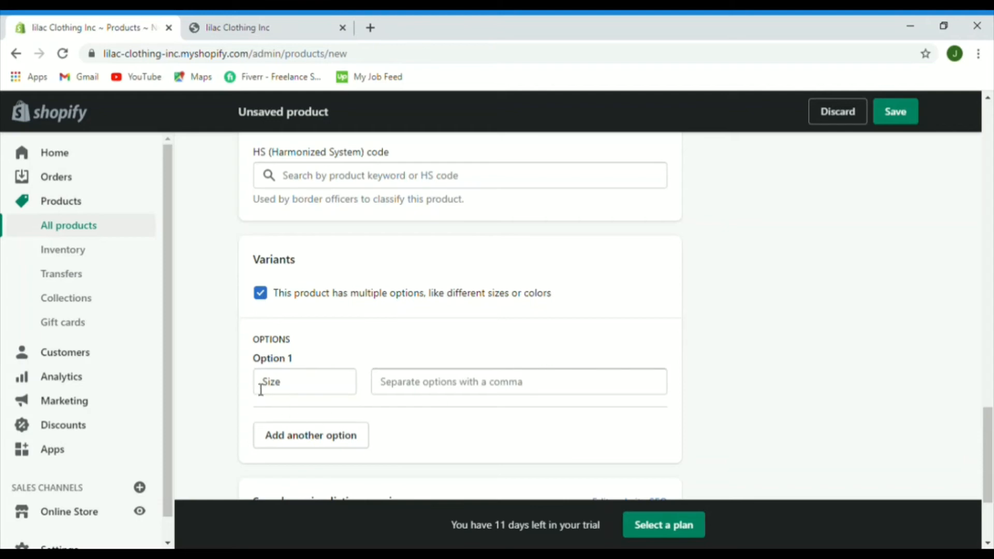
click(300, 385)
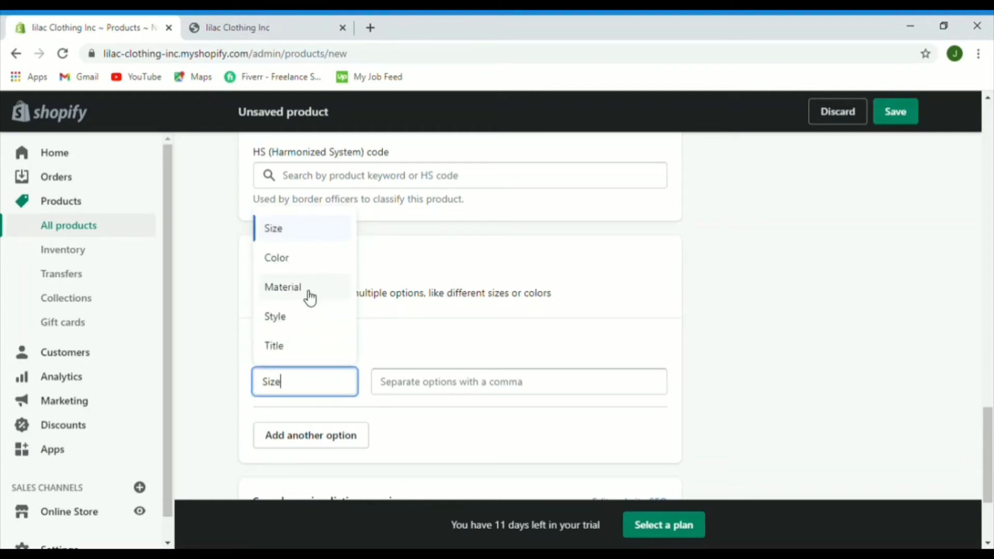
click(285, 265)
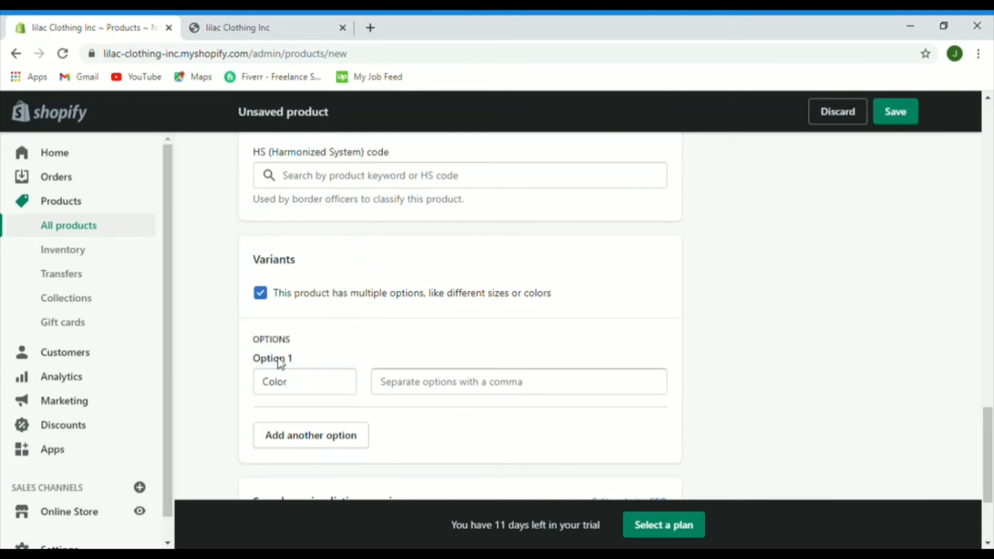
click(297, 390)
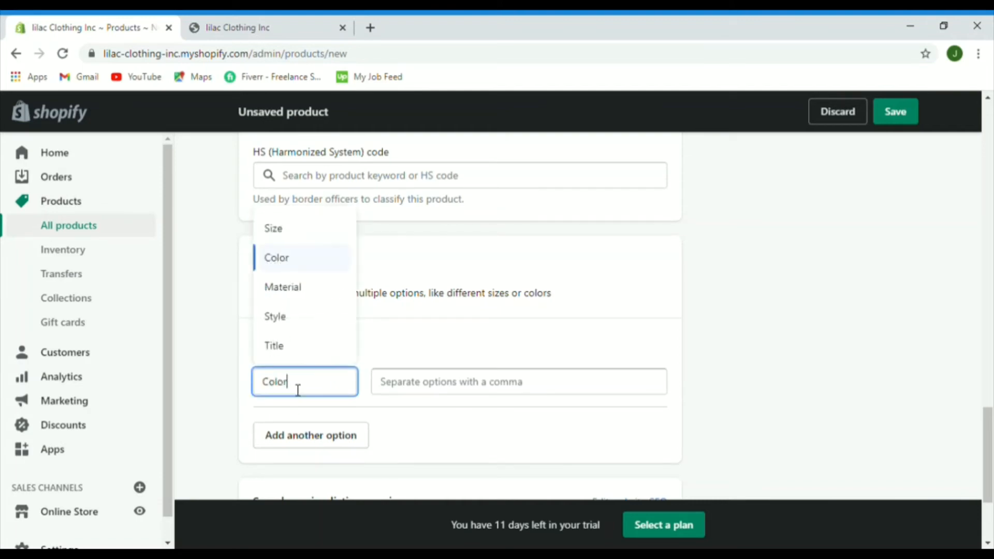
click(289, 231)
click(296, 437)
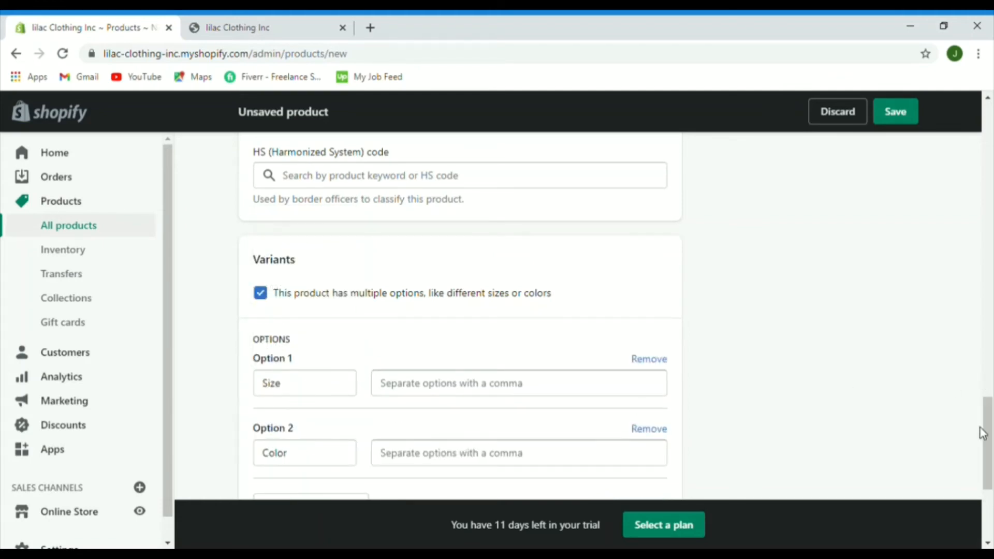
drag(985, 434, 988, 455)
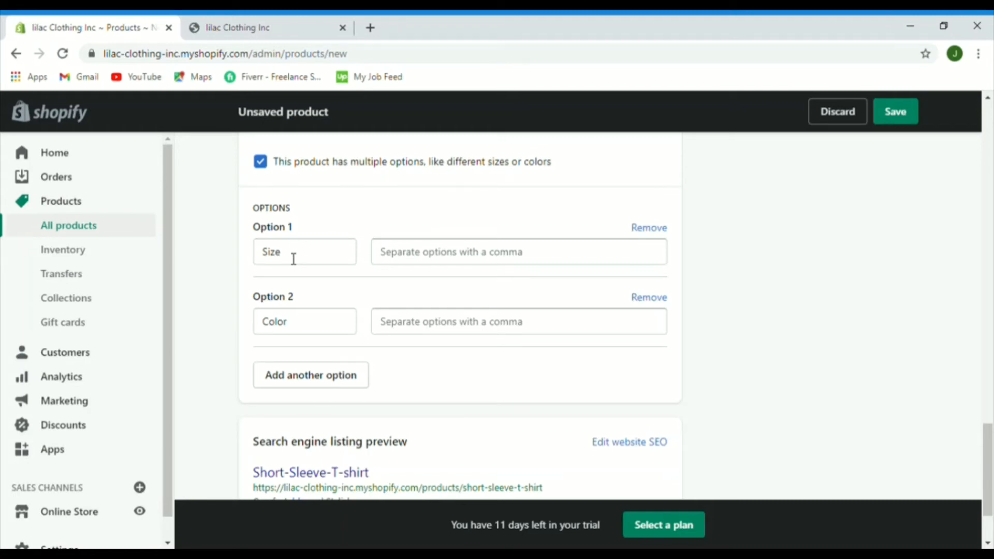
Step: Enter Size values Medium, large, Small and Color values Orange, Pink
click(415, 266)
text(Medium,)
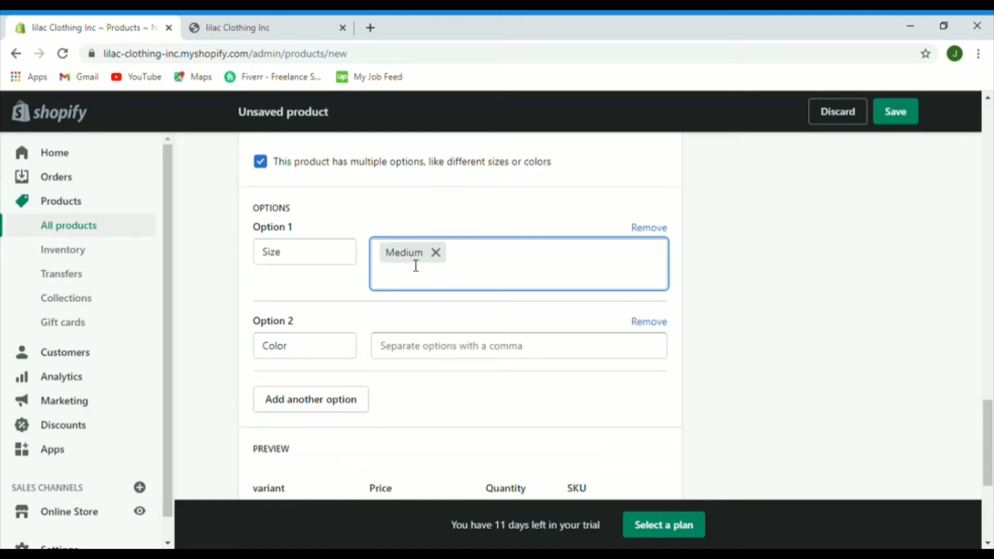
text(large,Sm)
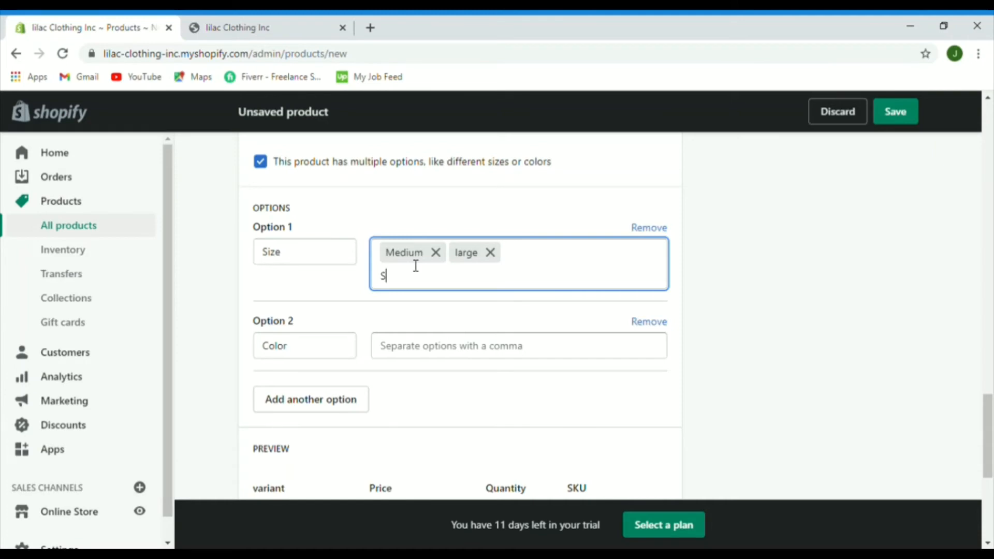
text(all,)
click(414, 350)
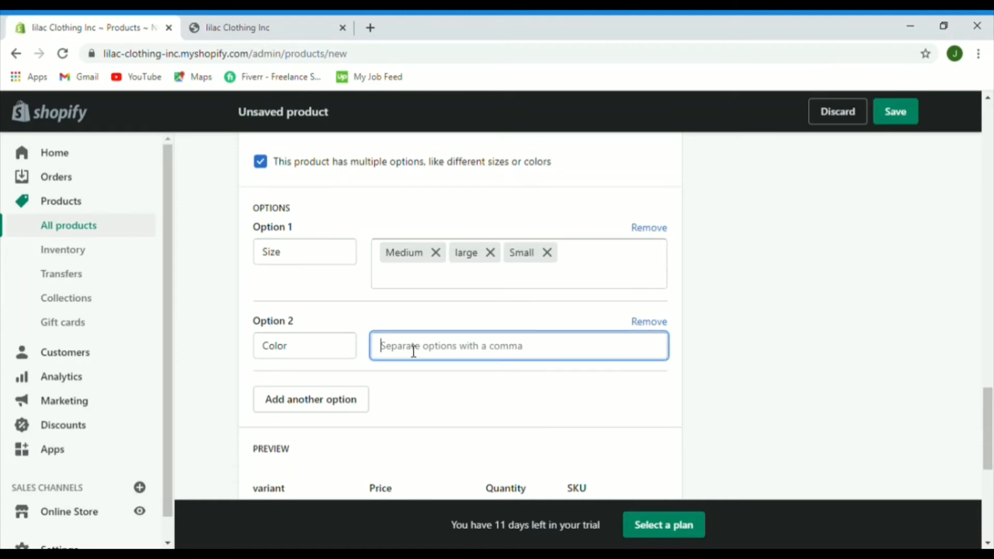
text(Orange)
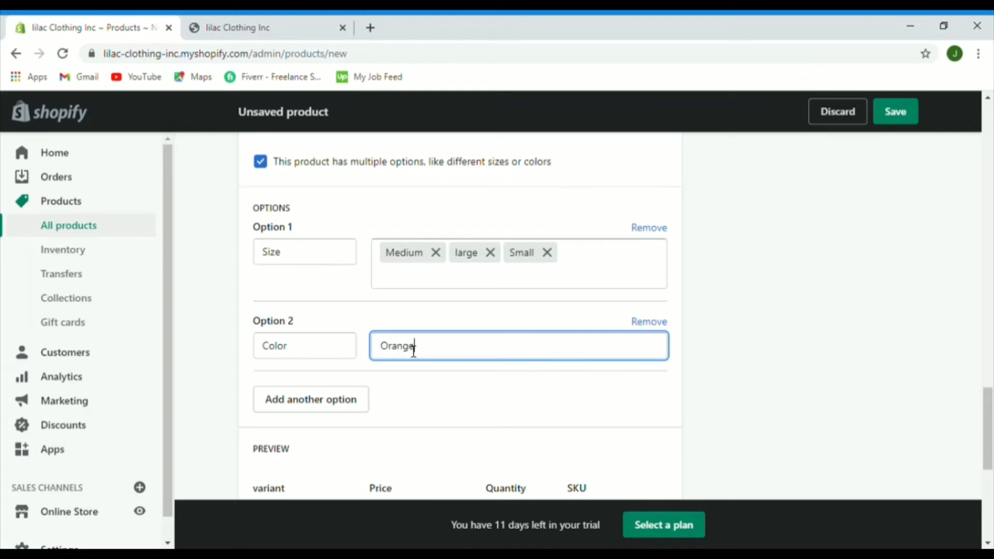
text(,Pin)
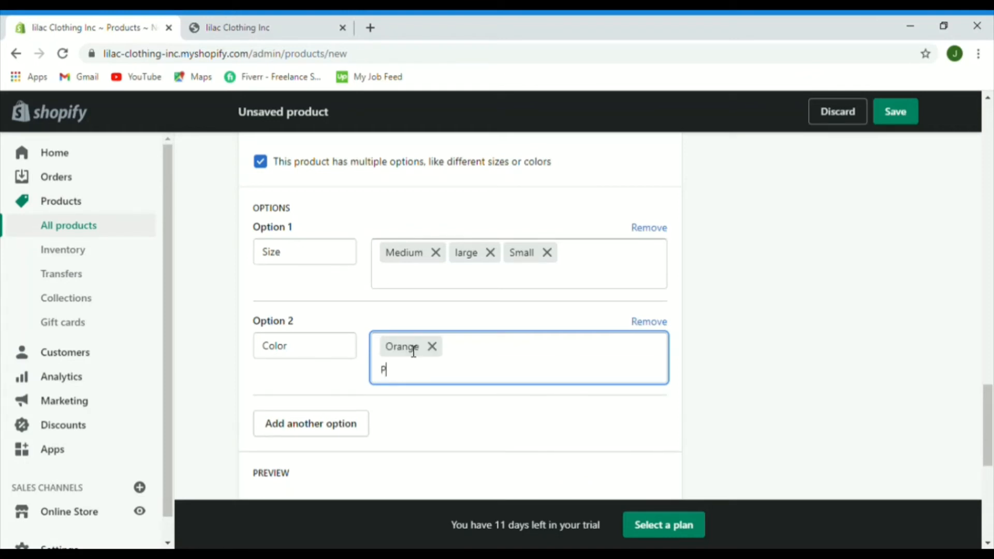
text(k)
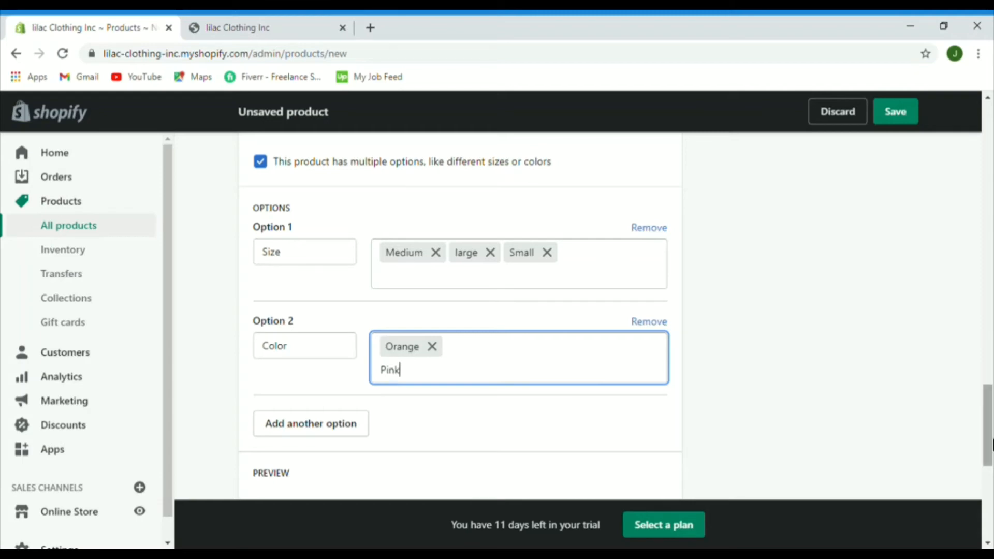
drag(989, 439, 991, 504)
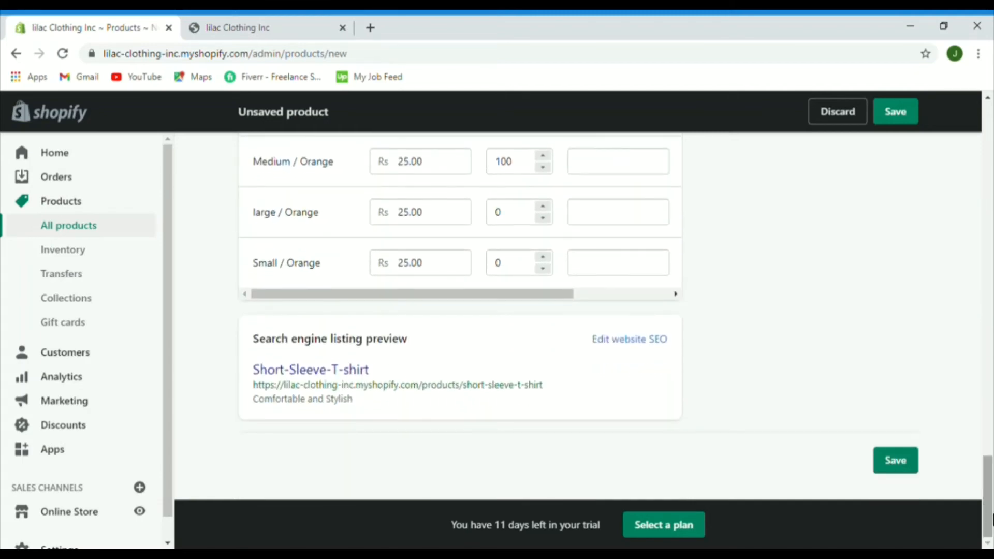
Step: Save the T-shirt product and preview its storefront page at Rs.25.00
click(906, 468)
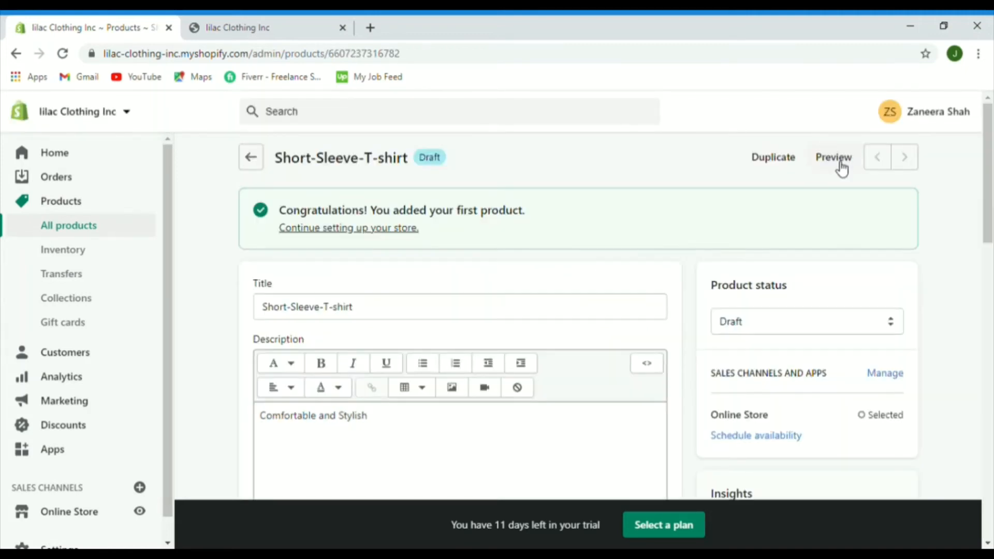
click(837, 161)
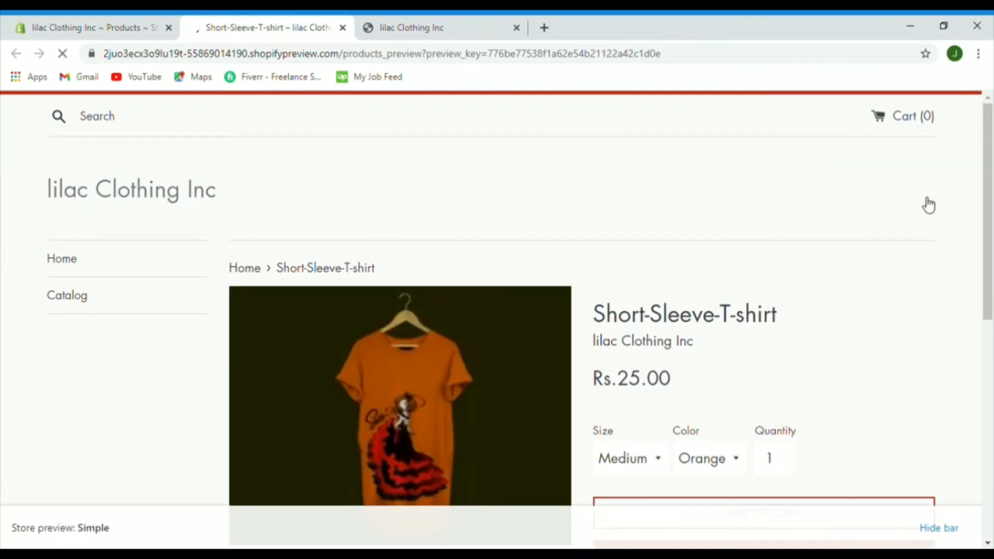
drag(992, 197, 992, 252)
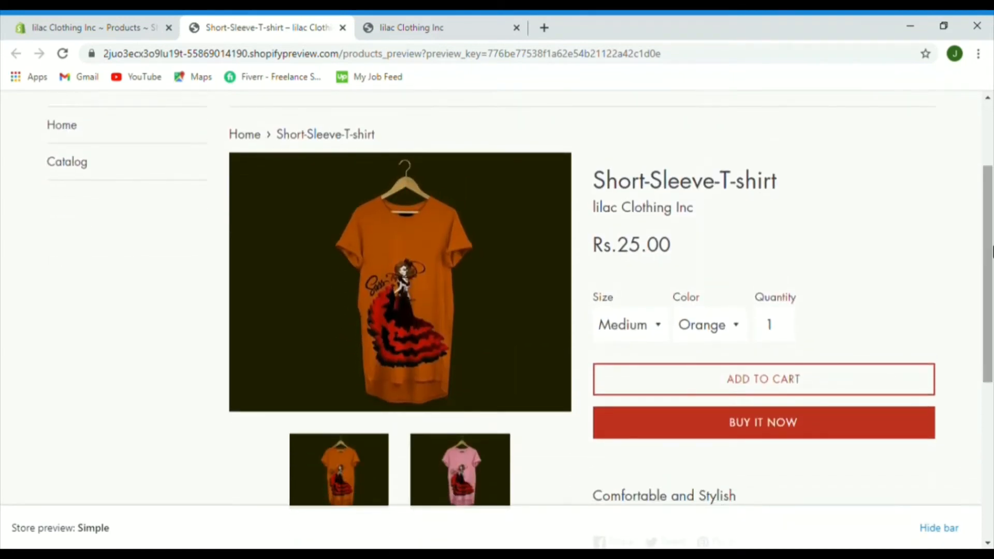
click(992, 252)
click(992, 252)
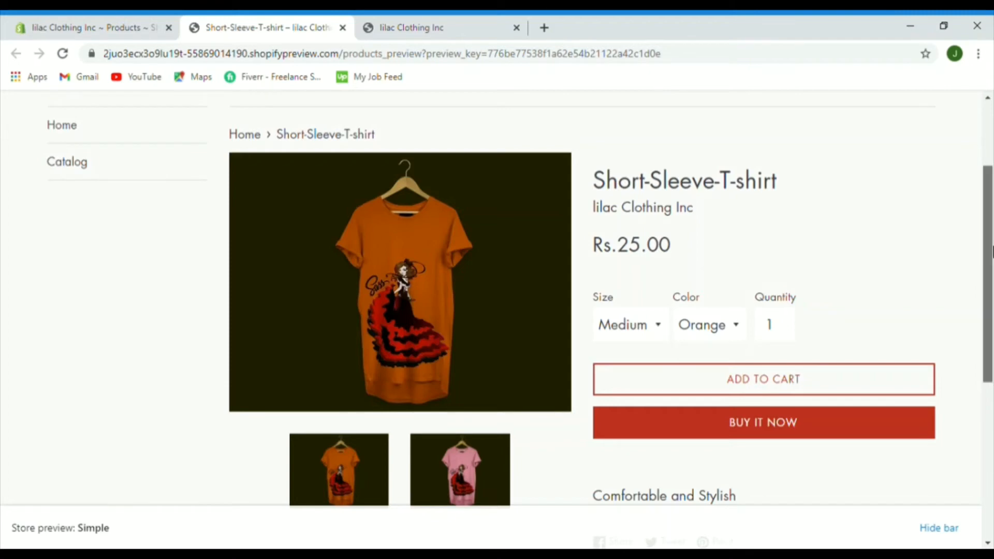
drag(992, 252, 992, 259)
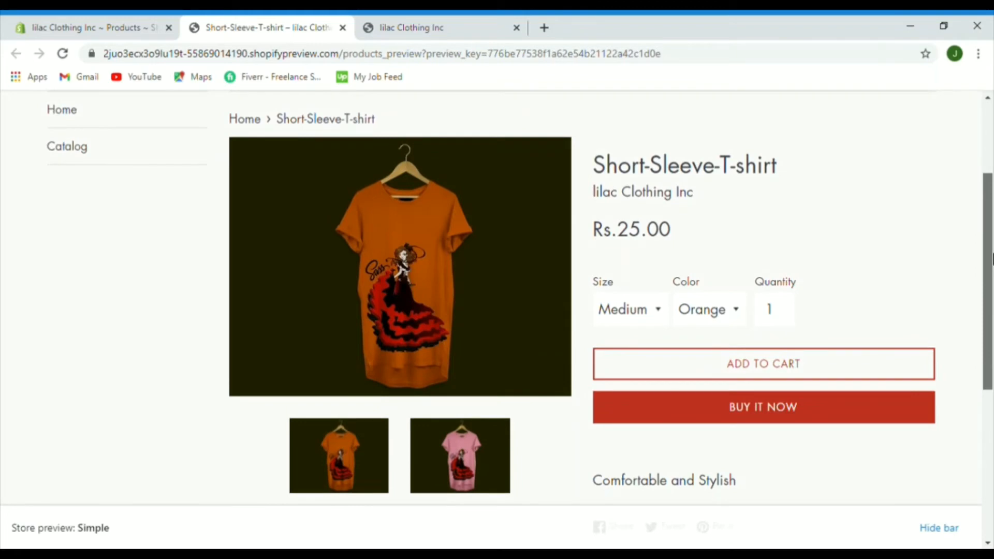
drag(992, 260, 992, 260)
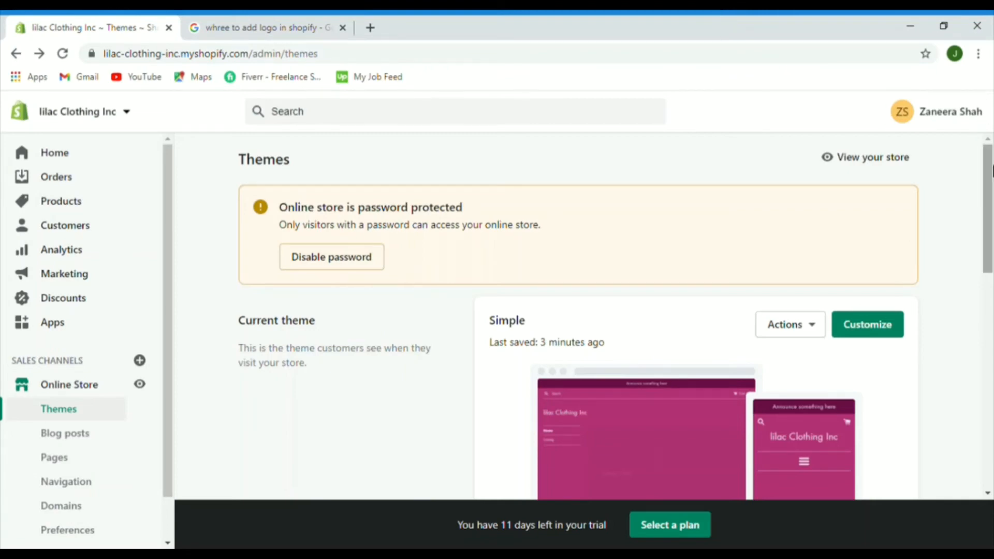
Step: Customize the Simple theme and set the lilac Clothing Inc image as the header logo
drag(989, 174, 992, 192)
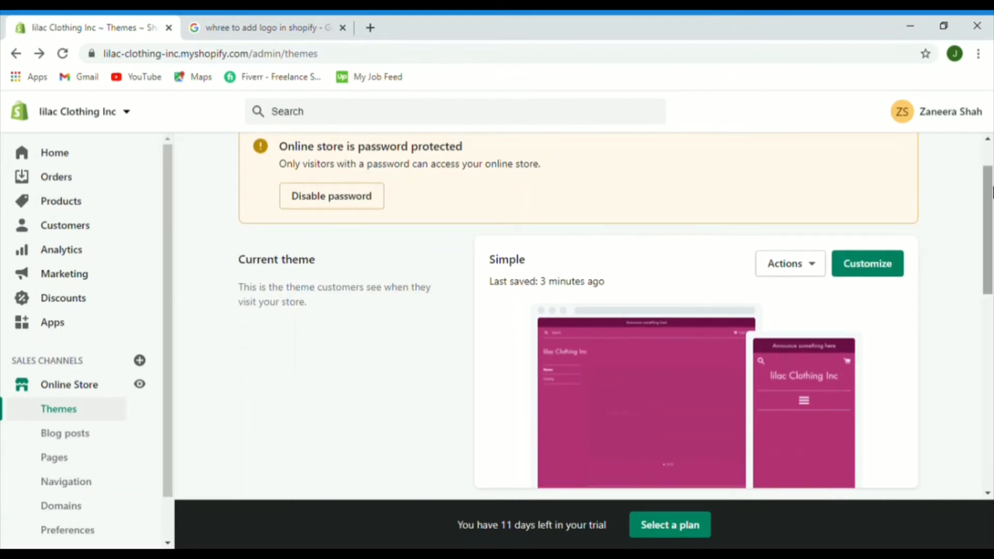
click(867, 271)
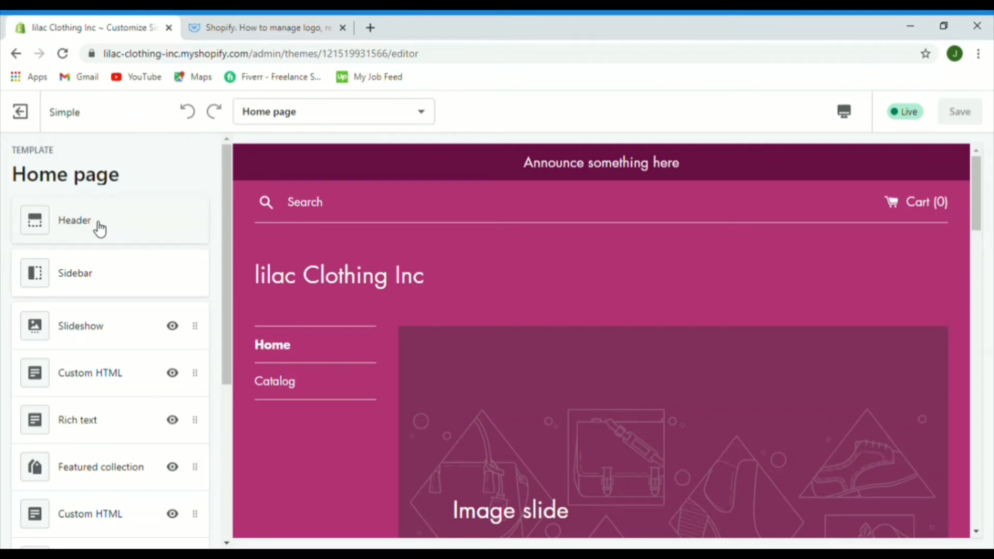
click(99, 229)
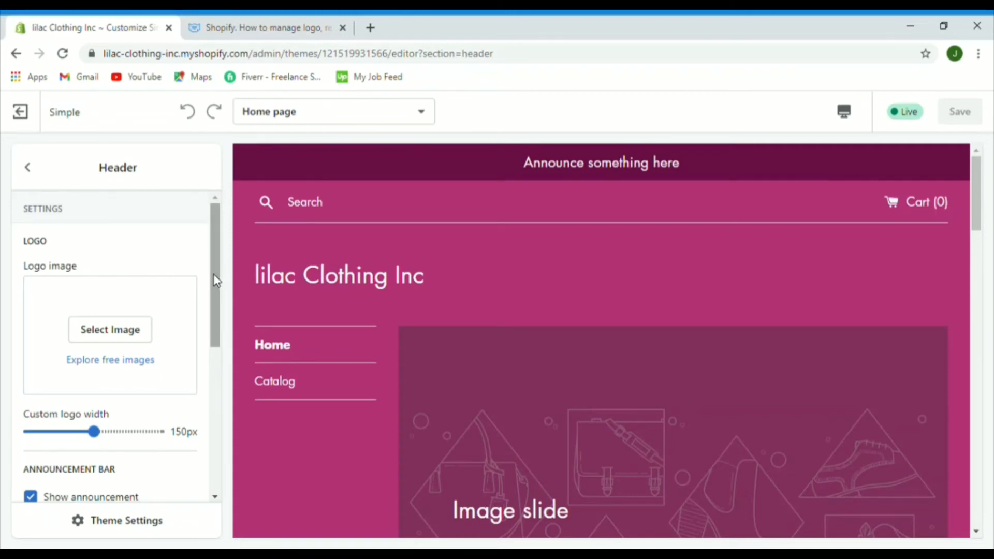
drag(213, 275, 209, 298)
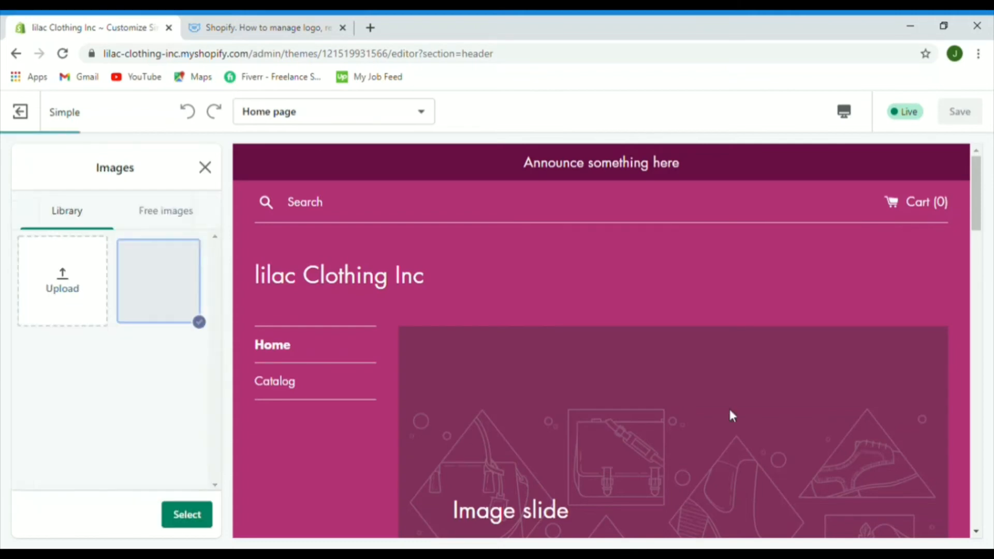
click(200, 518)
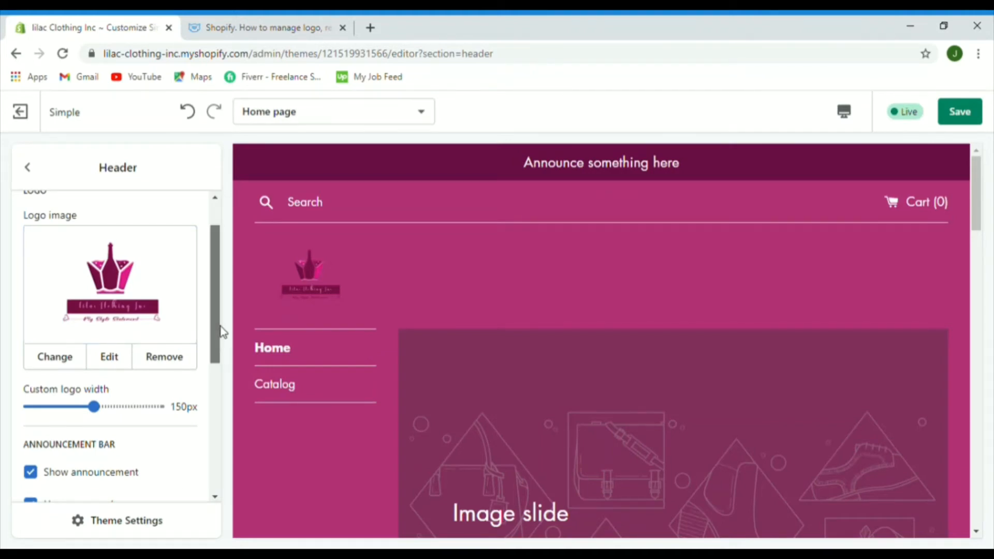
drag(221, 329, 231, 284)
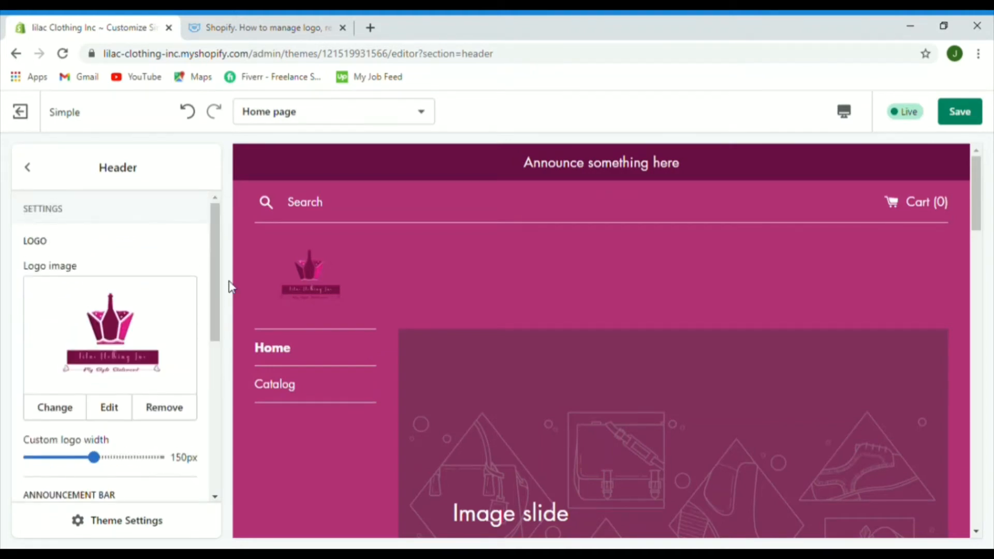
scroll(182, 446, down, 6)
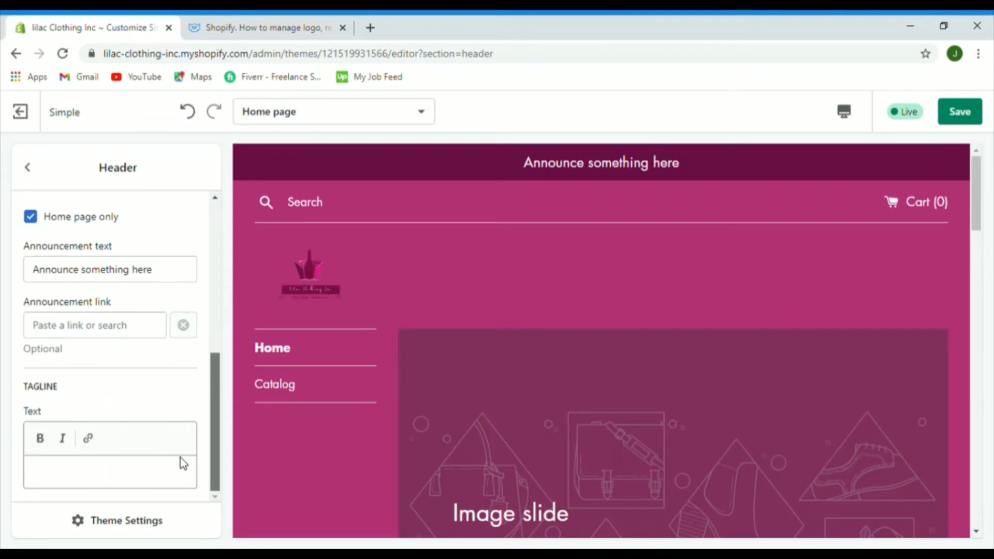
Step: Change the announcement to 'Welcome To Lilal Clothing Inc' and add tagline 'Your Style Statement'
triple_click(171, 270)
text(Welcome To Lilal Clothi)
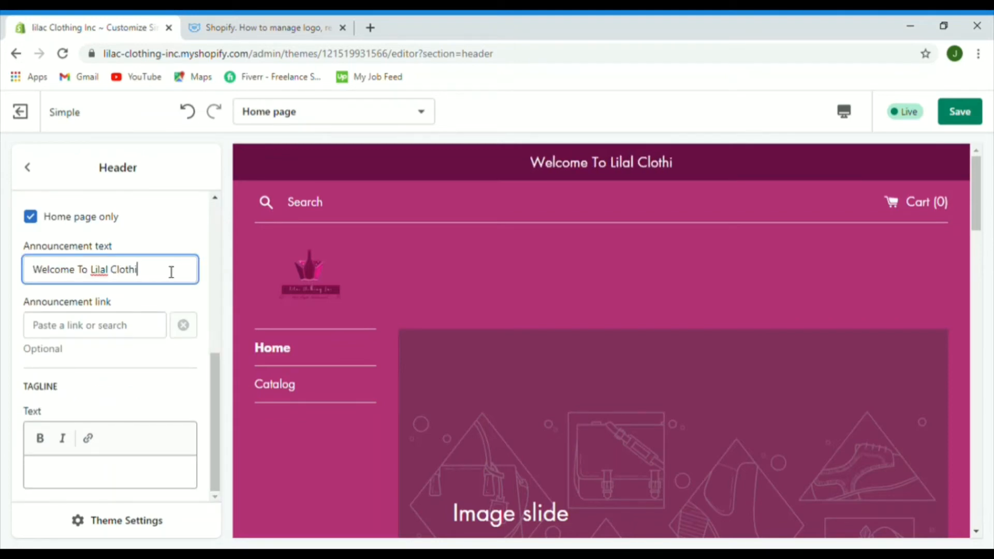
text(ng Inc)
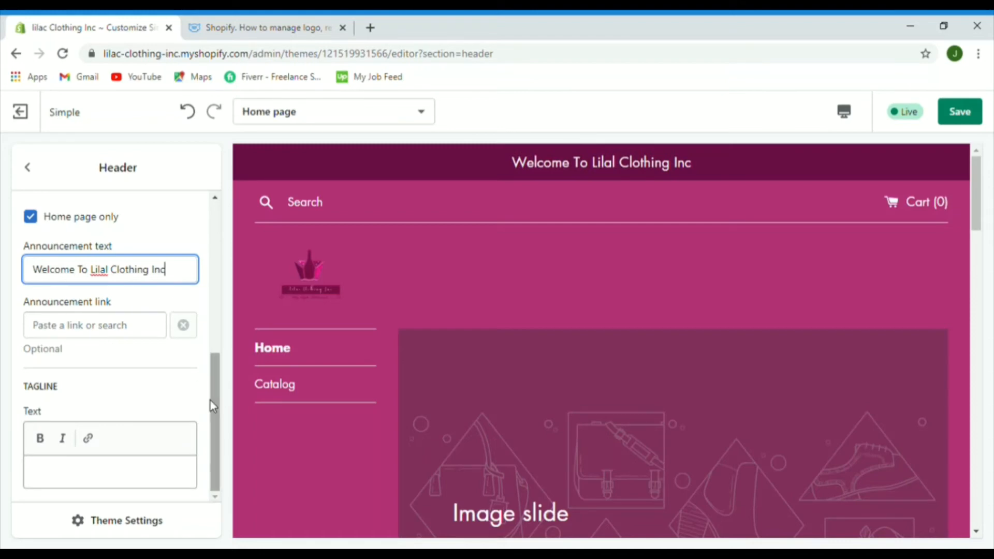
click(57, 478)
text(Your Sty)
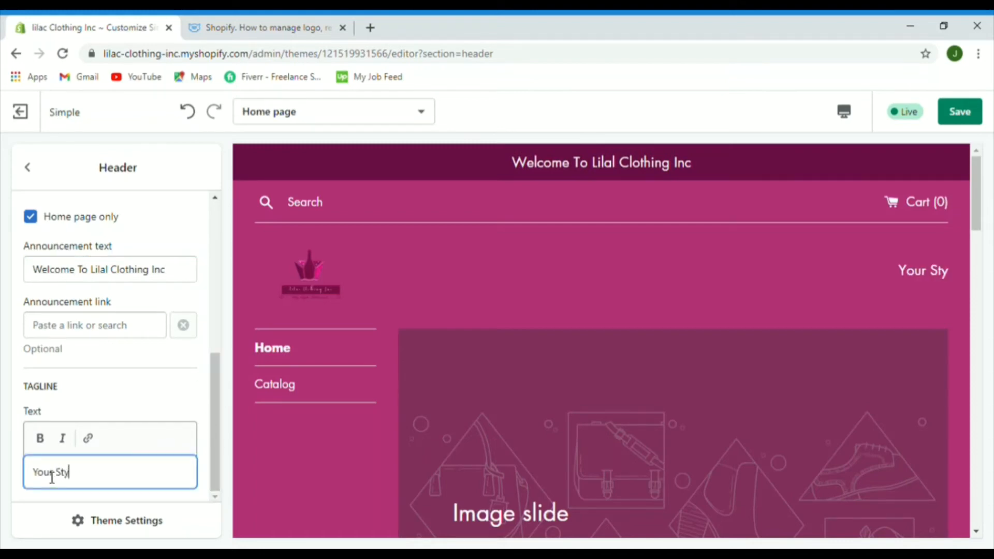
text(le Stat)
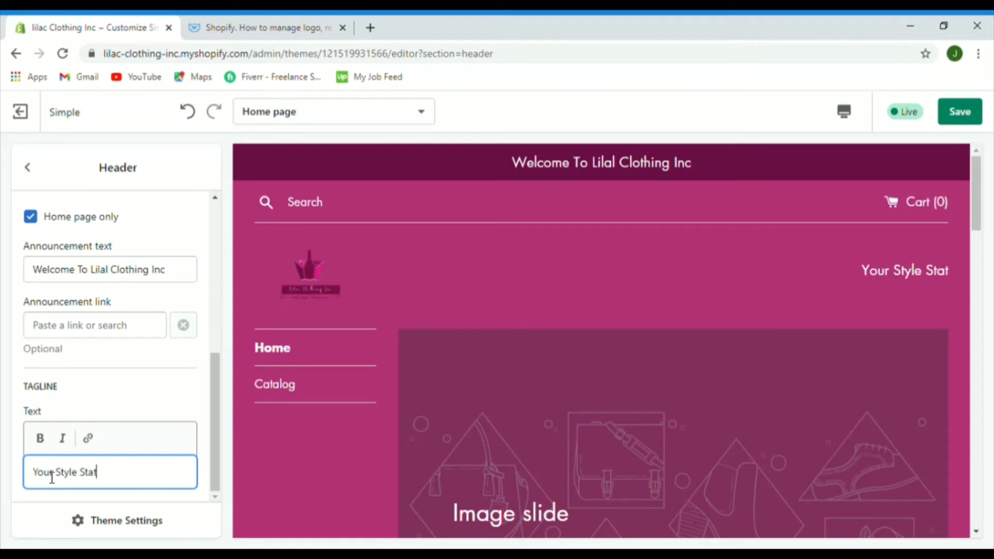
text(ment)
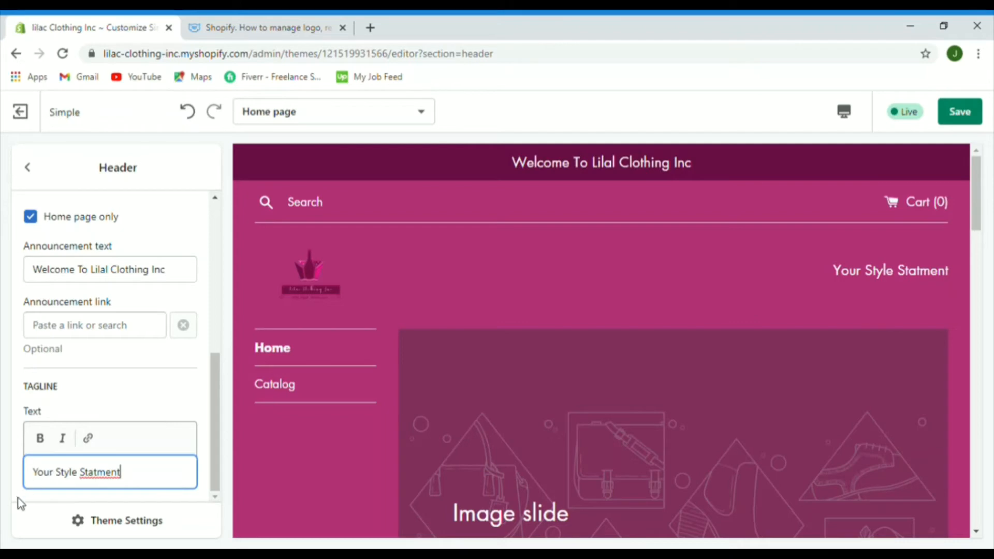
double_click(101, 472)
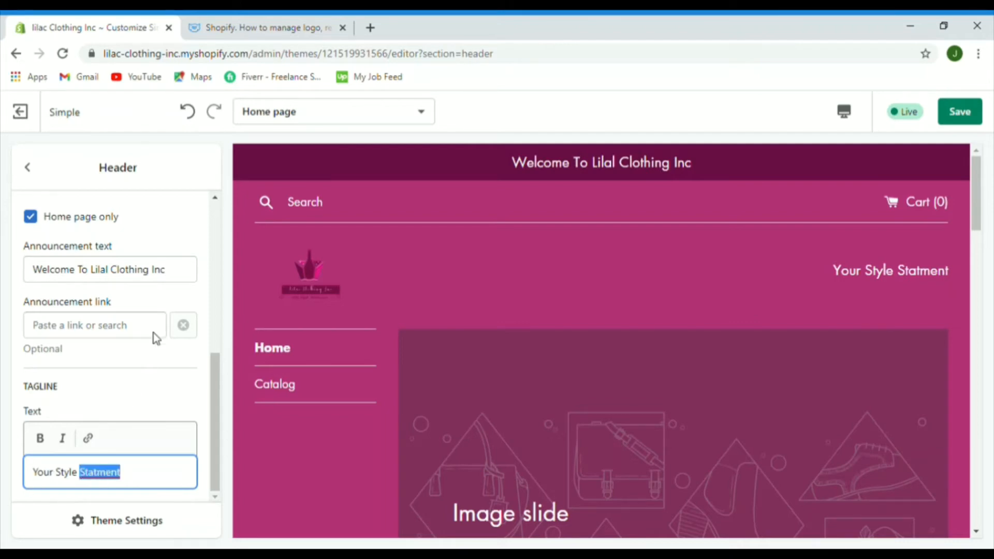
text(Statement)
Step: Save the Simple theme's header changes with Ctrl+S
key(ctrl+s)
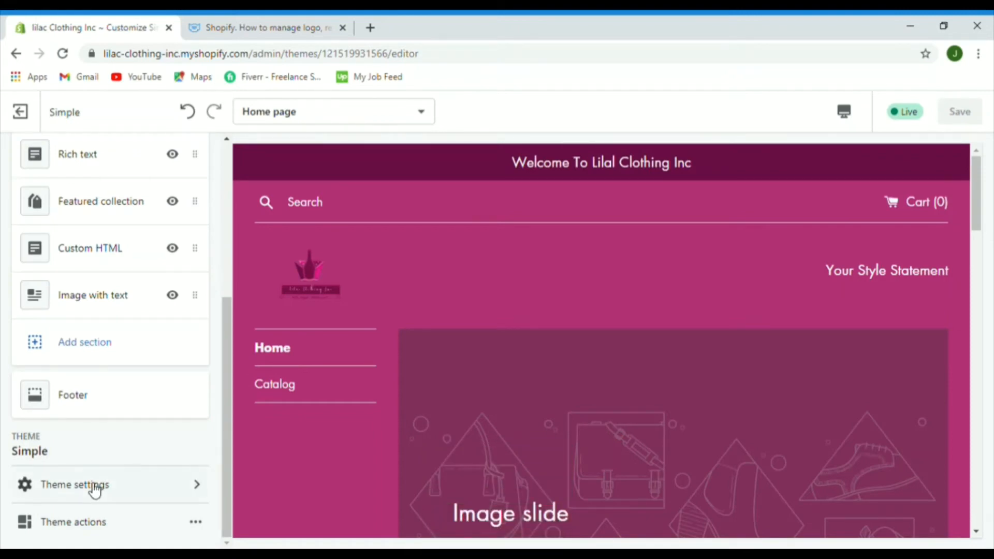
key(ctrl+s)
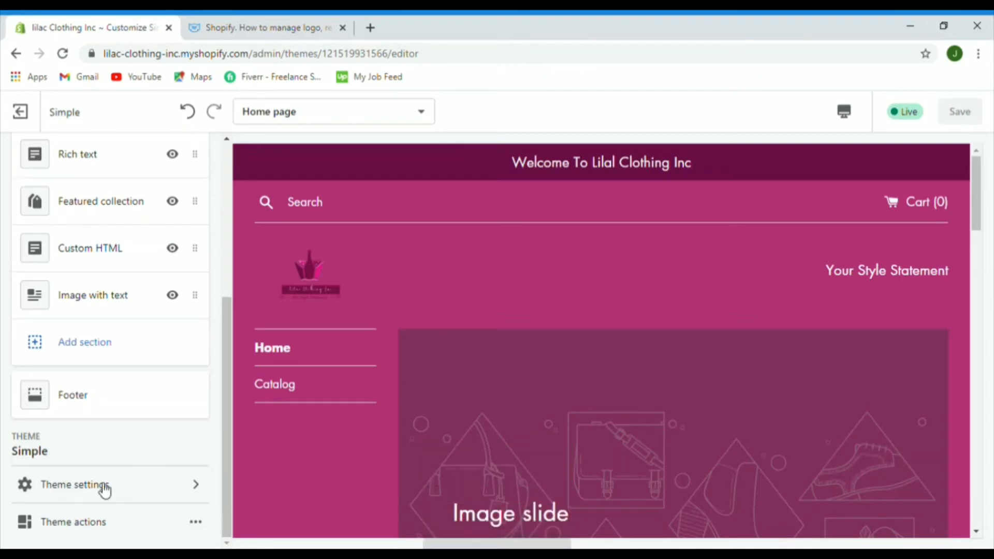
key(ctrl+s)
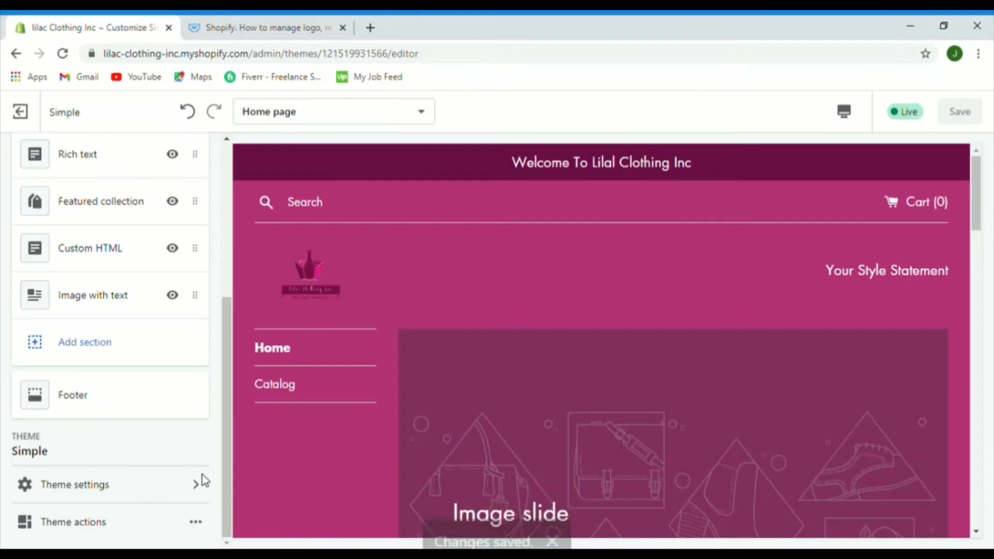
key(ctrl+s)
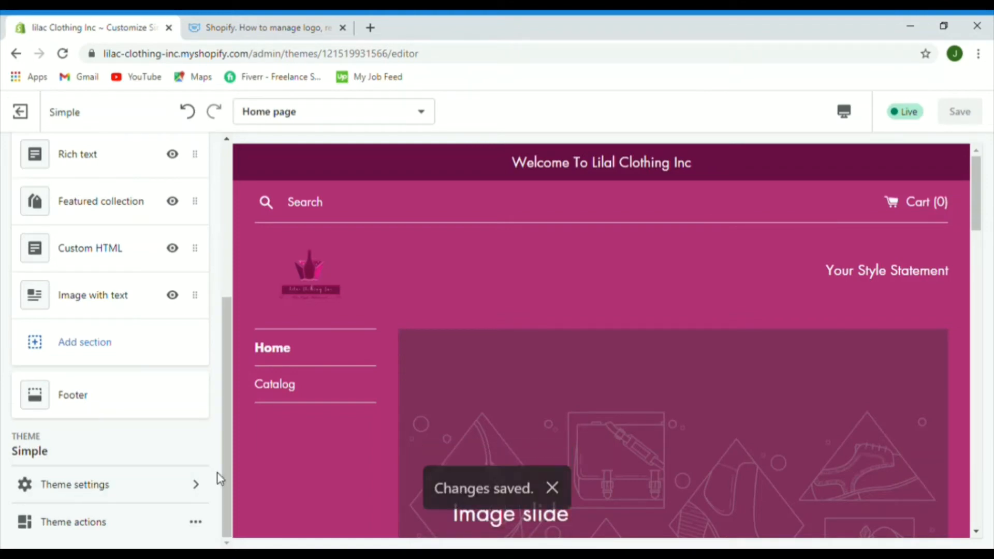
Step: Set the theme background colour to #DC67A5 and preview the Catalog page
click(94, 485)
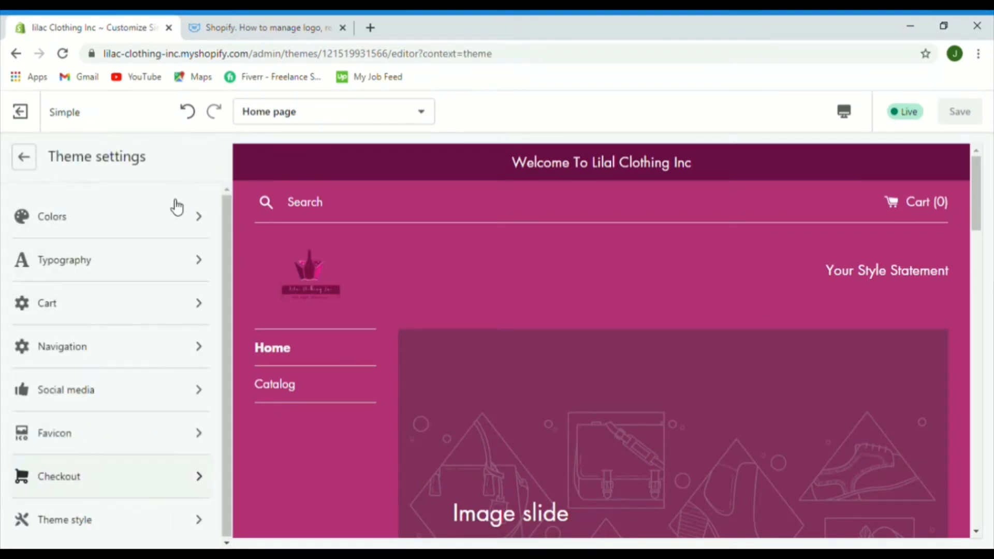
click(73, 225)
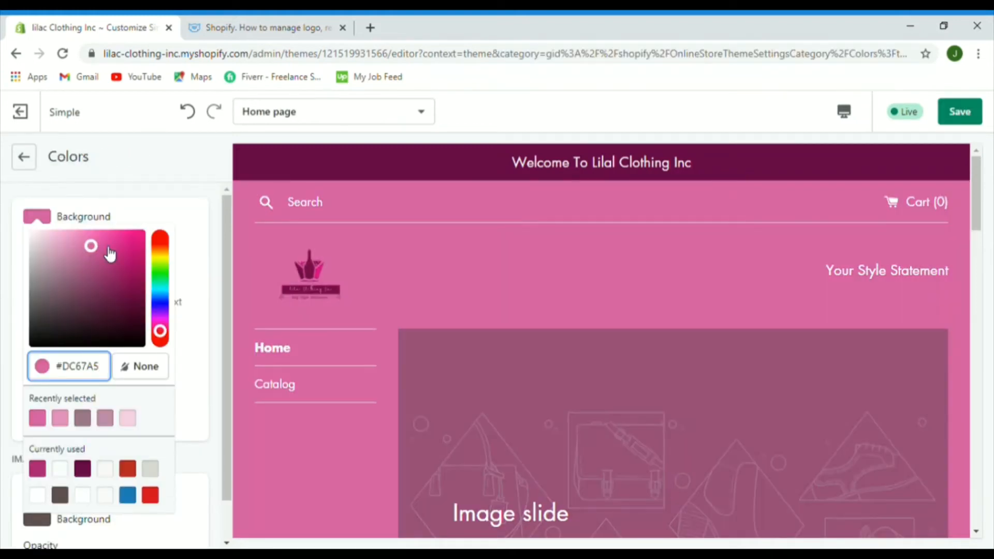
click(186, 218)
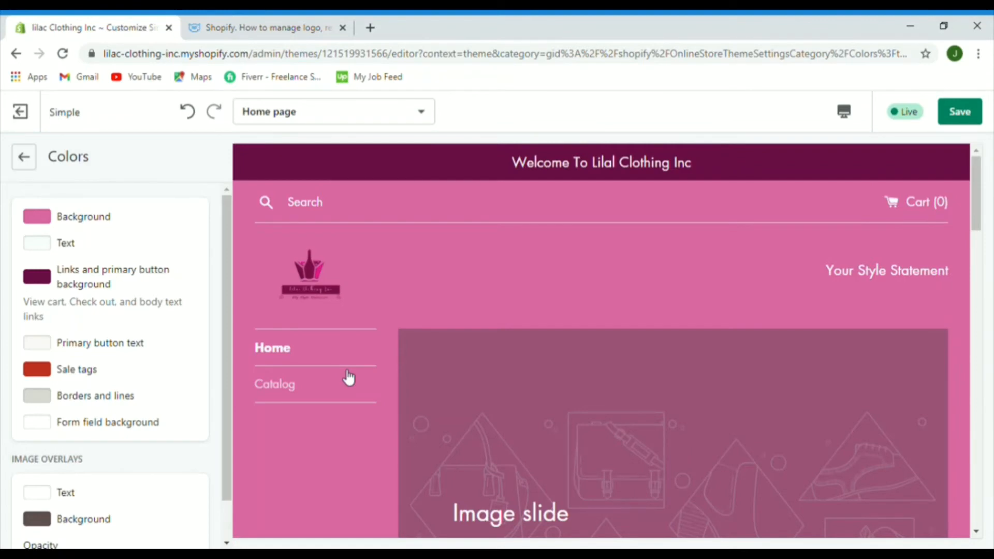
mouse_move(974, 211)
mouse_down()
mouse_move(964, 264)
mouse_move(966, 220)
mouse_up()
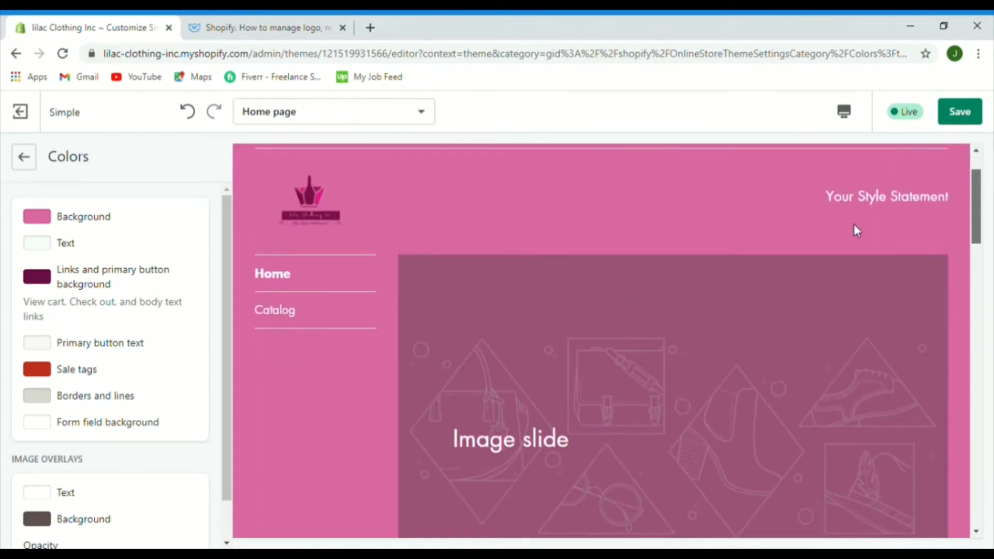
drag(853, 224, 282, 392)
click(286, 398)
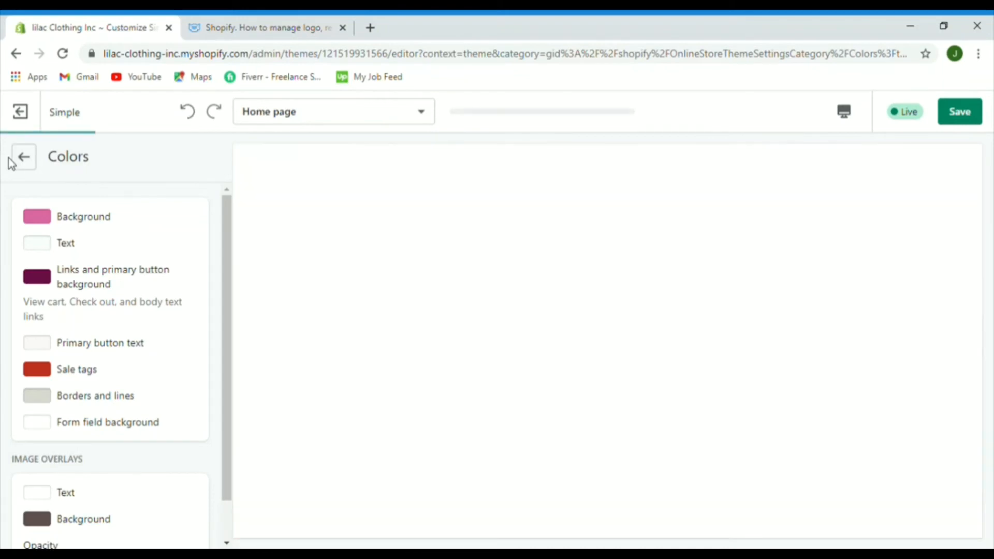
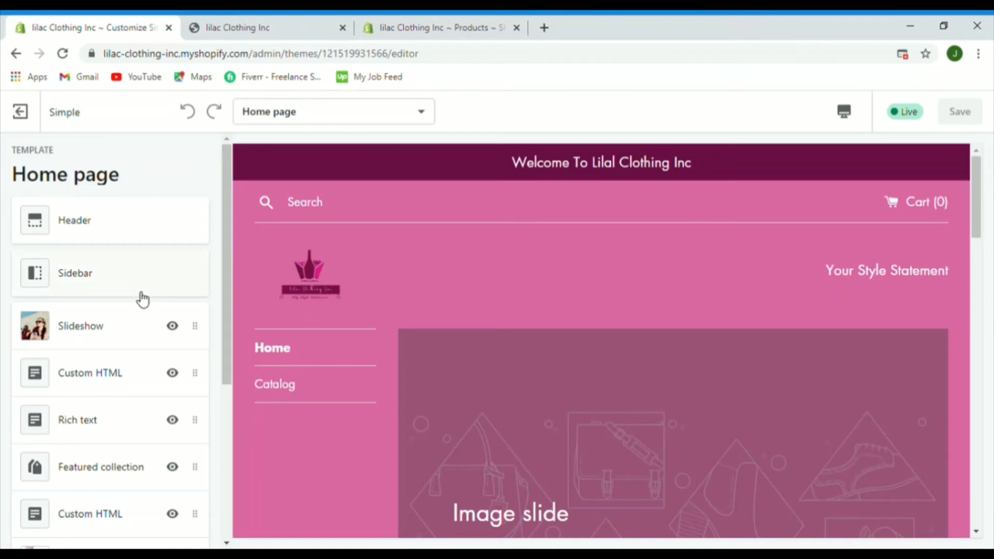
Step: Open the Slideshow's fourth slide settings and step the preview back two slides to it
click(84, 342)
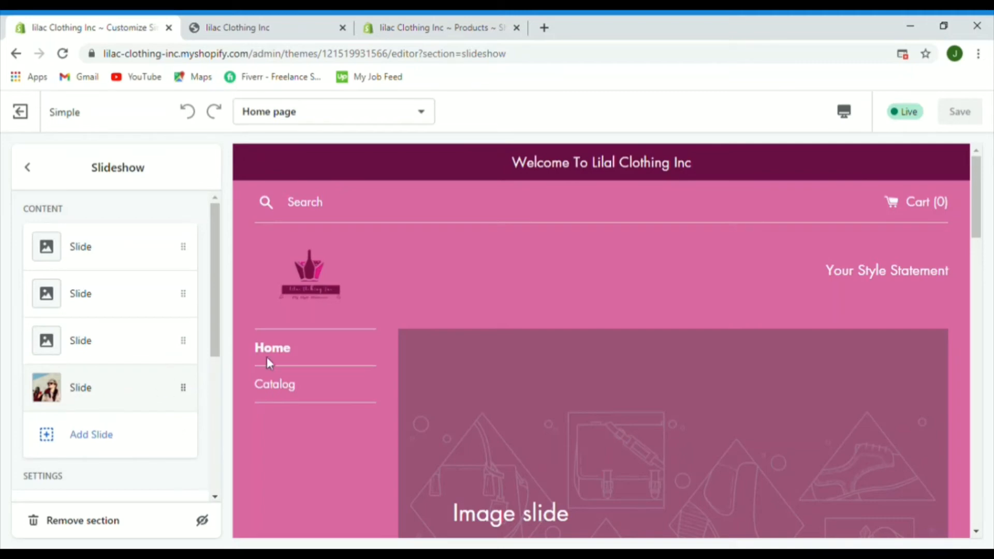
click(54, 397)
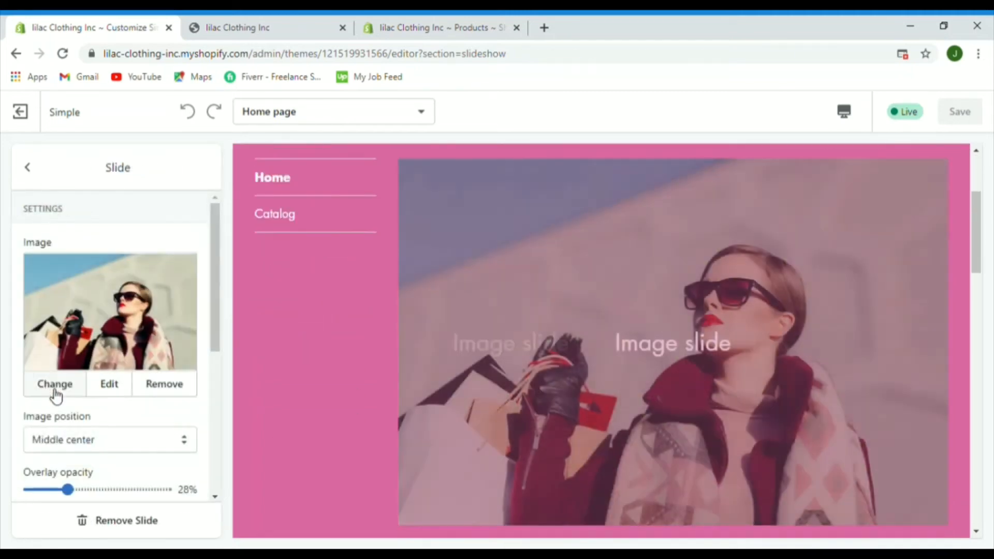
drag(209, 309, 223, 516)
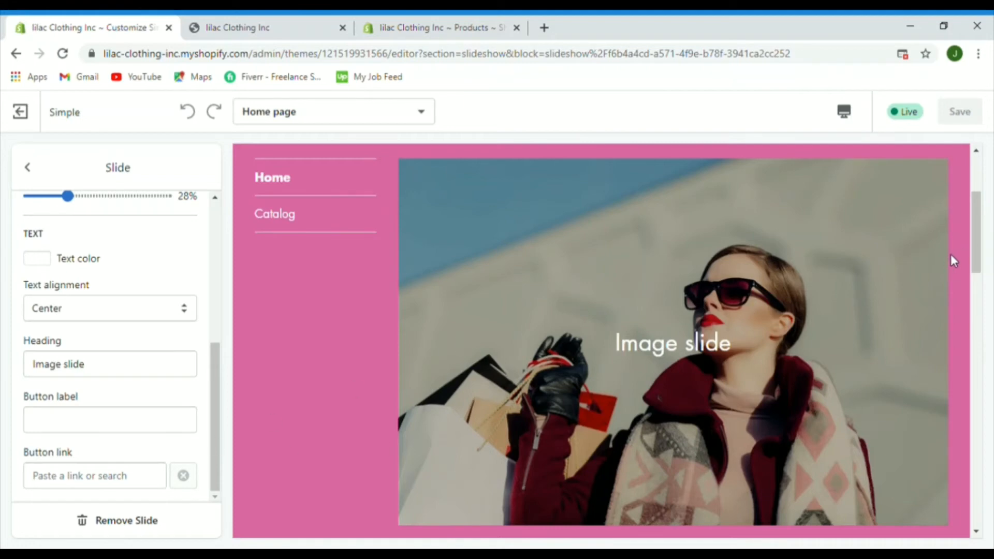
drag(976, 254, 977, 287)
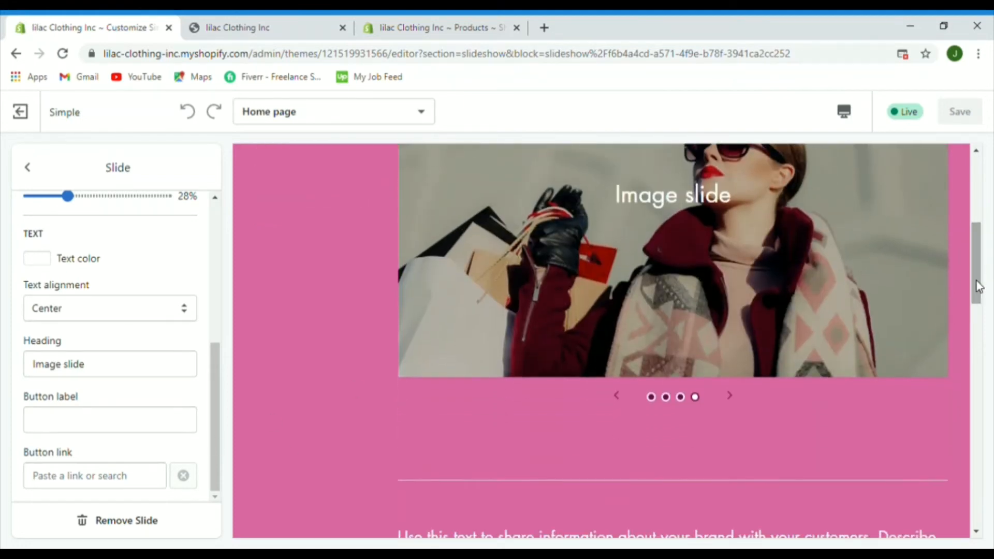
click(617, 396)
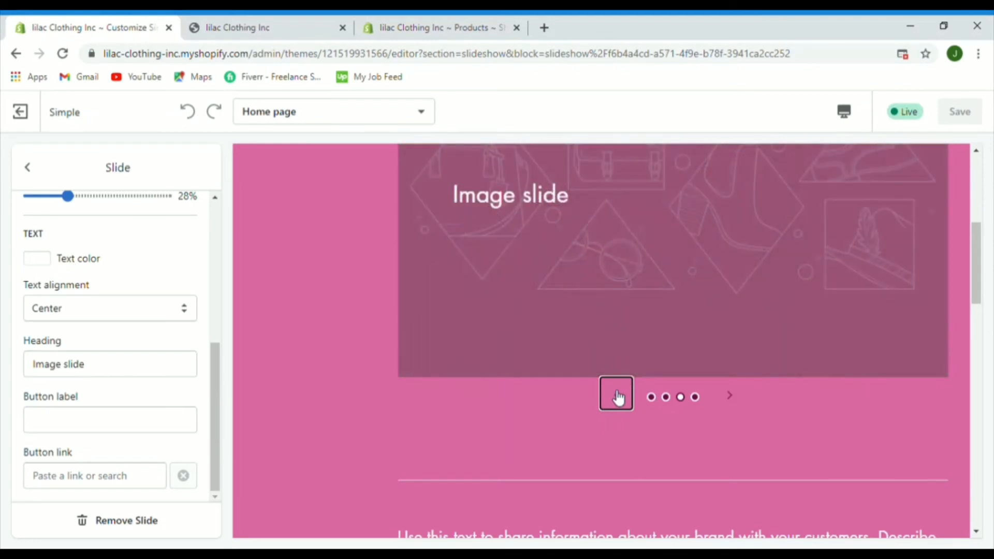
click(617, 397)
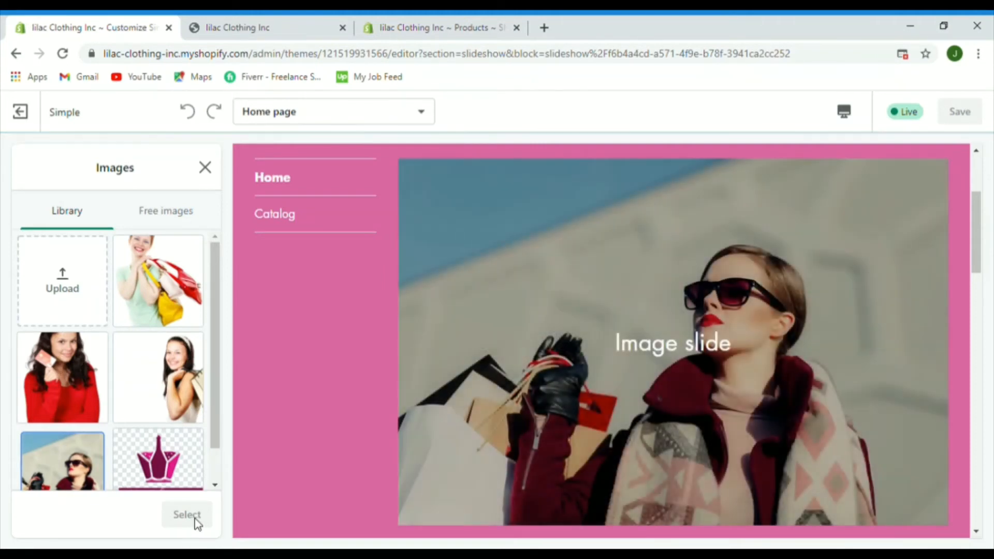
Step: Try the red-sweater photo, then set the woman-with-bags photo on the slide and save
click(62, 377)
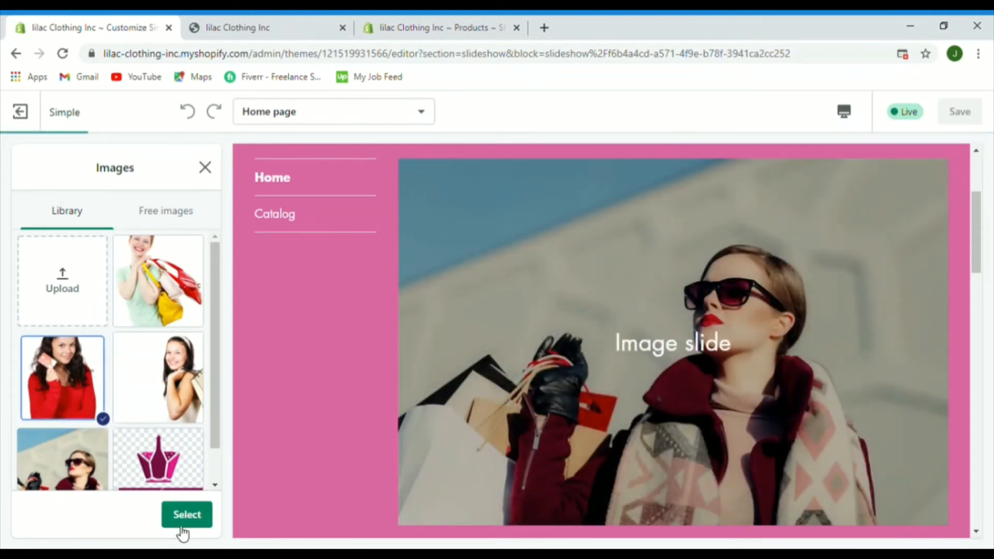
click(192, 522)
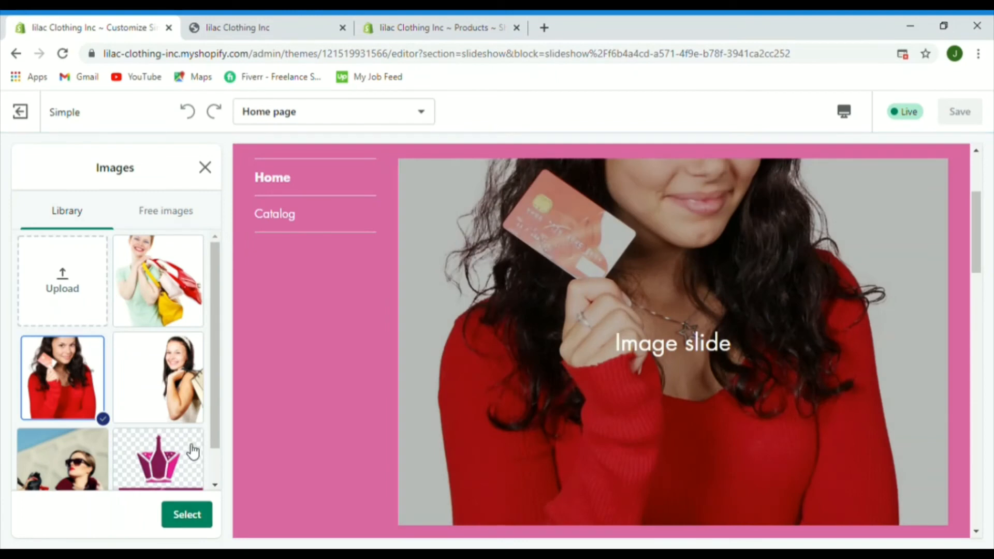
click(171, 372)
click(187, 526)
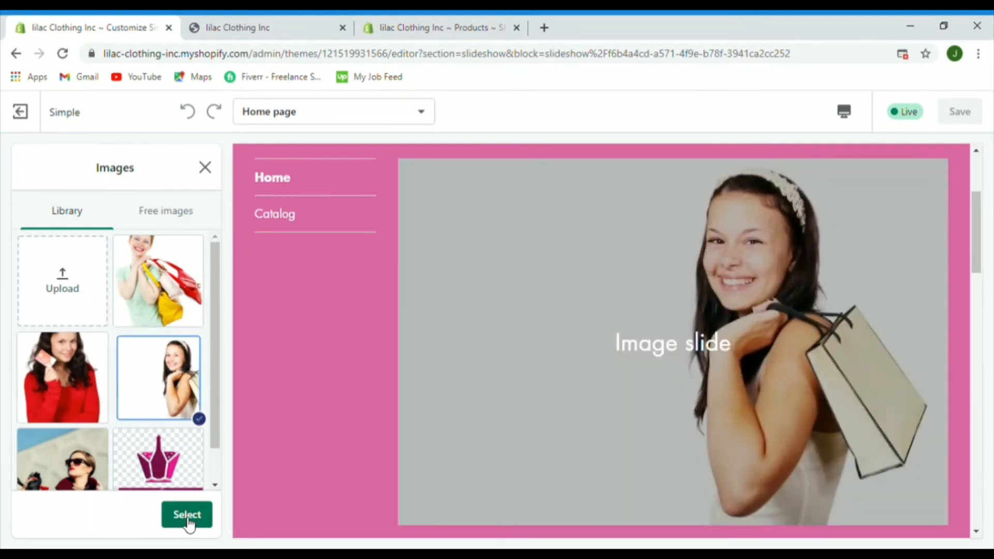
click(188, 515)
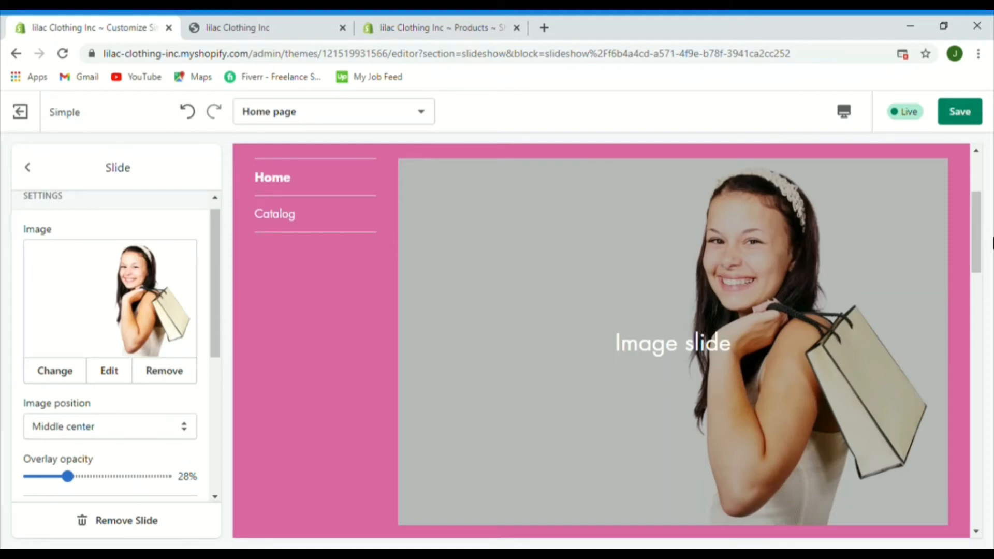
drag(977, 222, 977, 171)
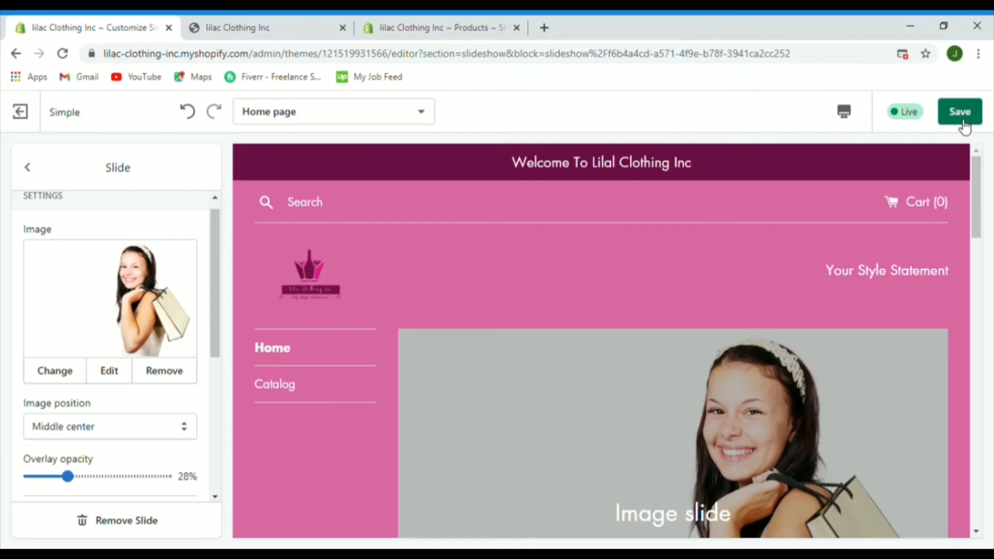
click(962, 114)
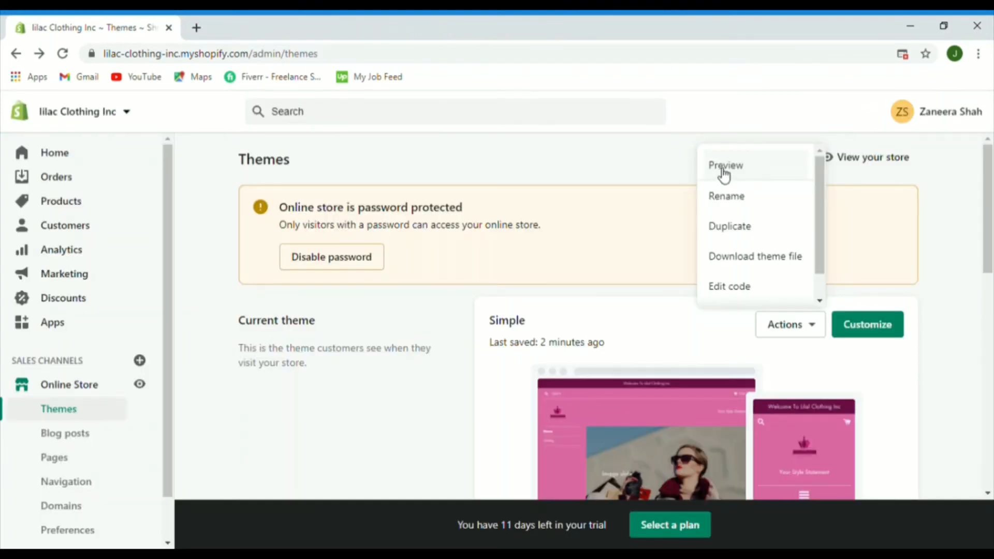
Step: Preview the Simple theme and advance the slideshow to its last, shopping-bag slide
click(724, 171)
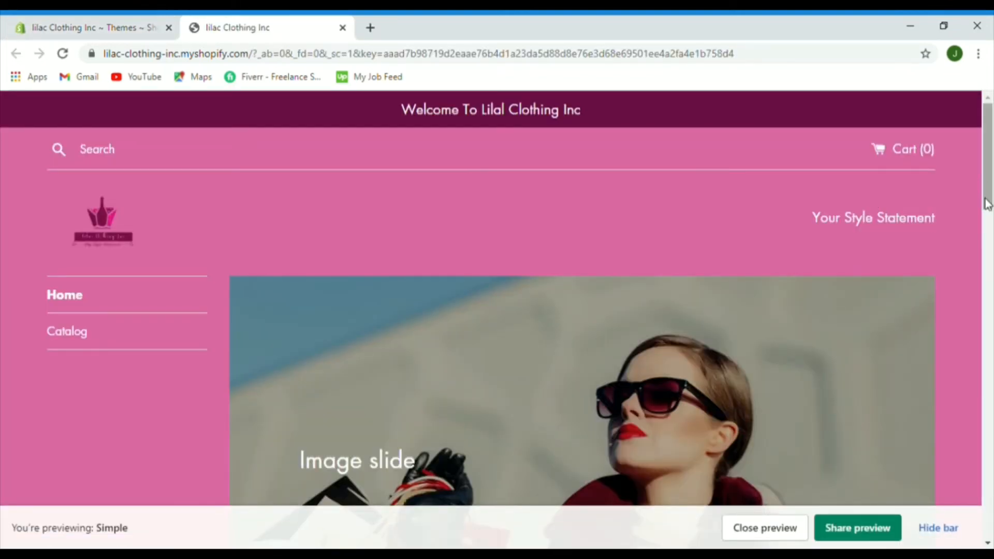
triple_click(985, 196)
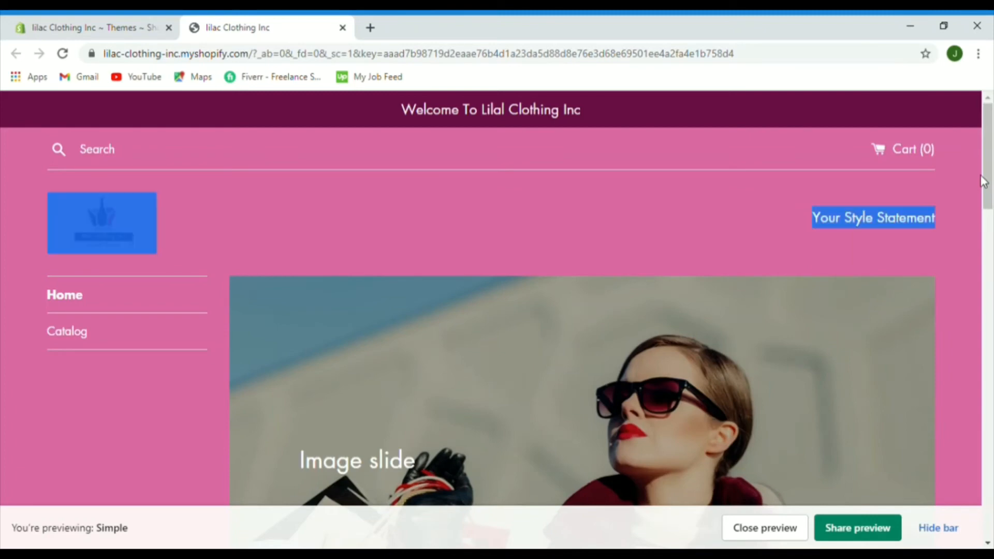
click(987, 193)
drag(990, 192, 986, 256)
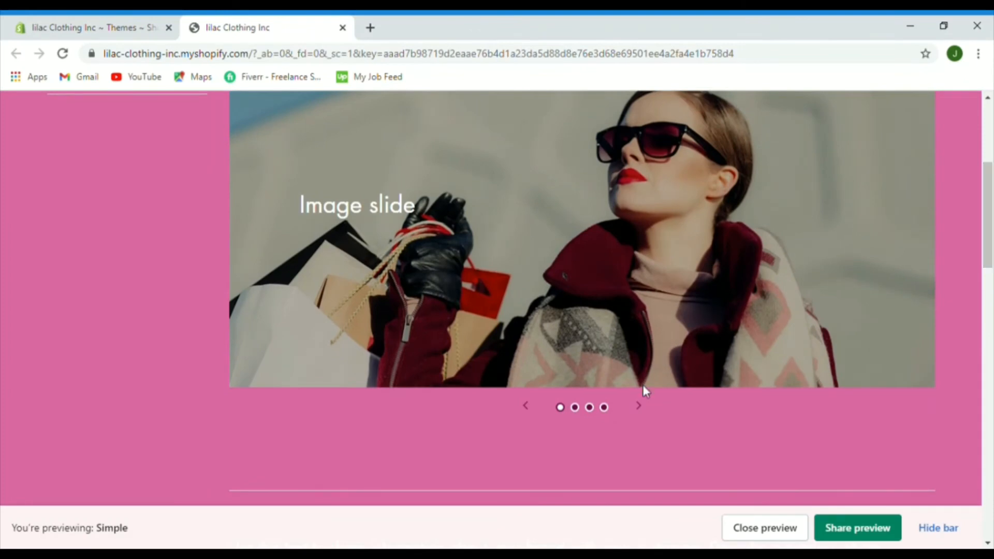
click(638, 405)
click(638, 405)
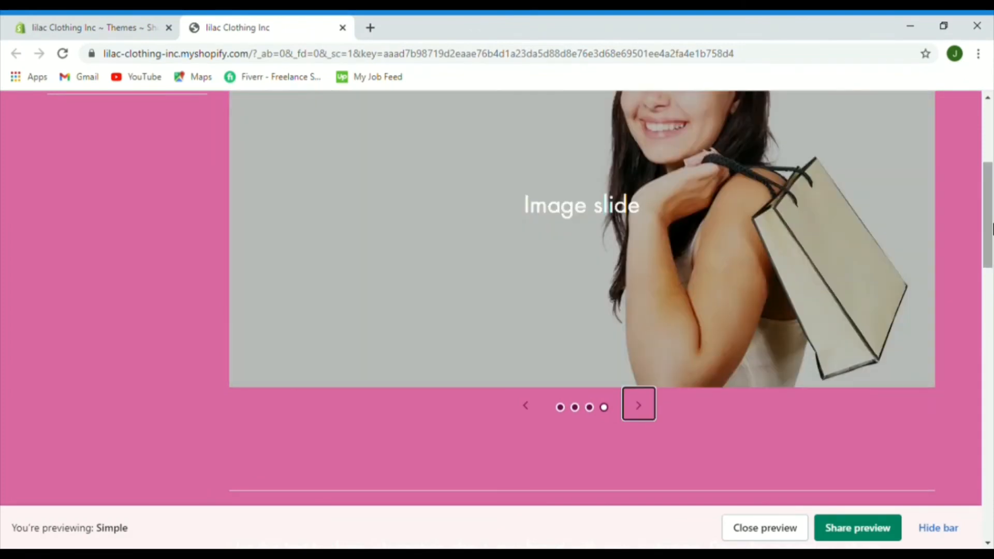
drag(991, 228, 992, 85)
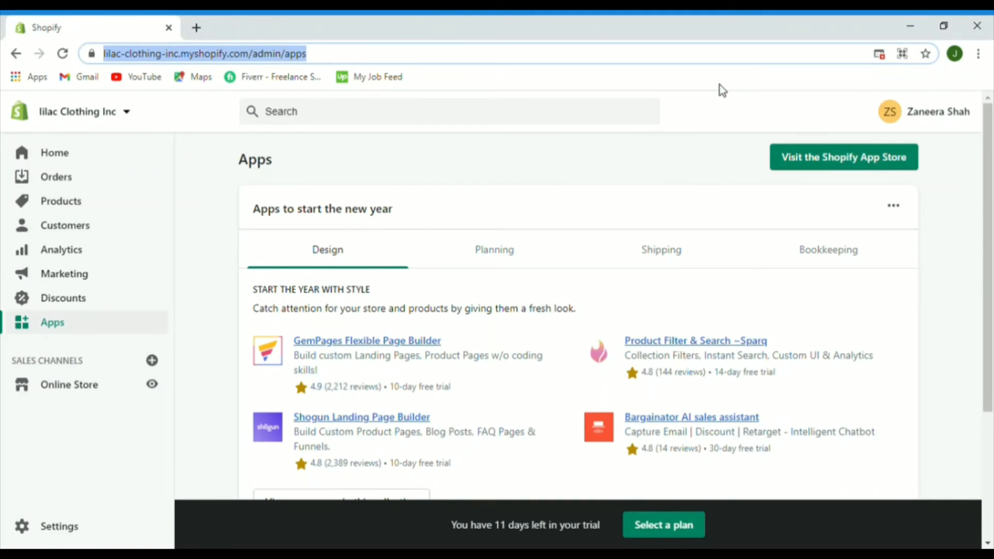
Step: Search the Shopify App Store for 'order look'
click(804, 162)
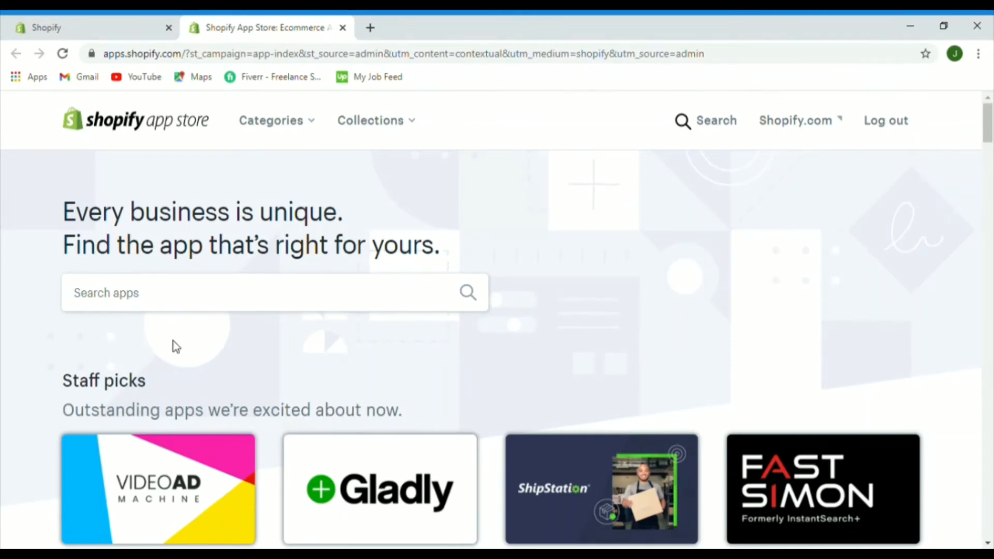
click(97, 305)
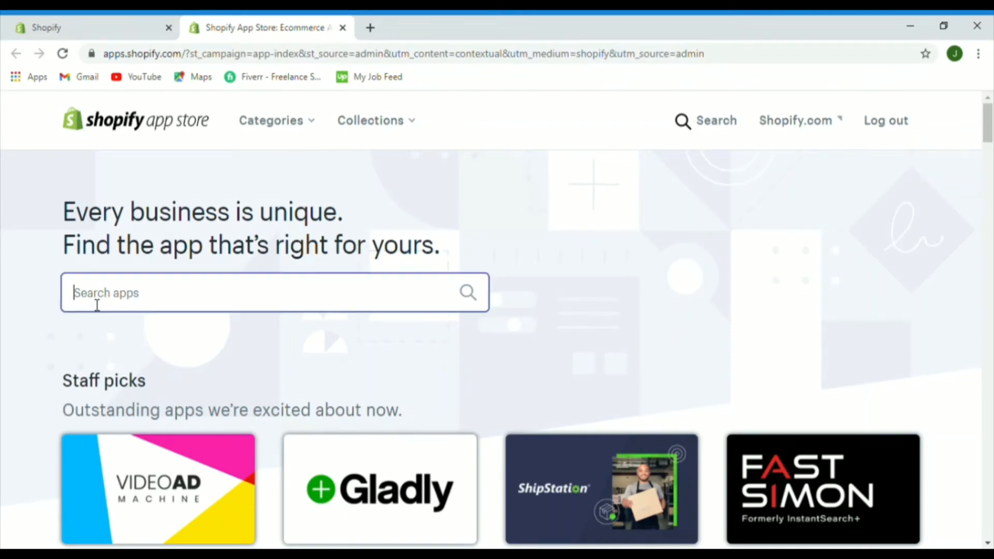
text(order)
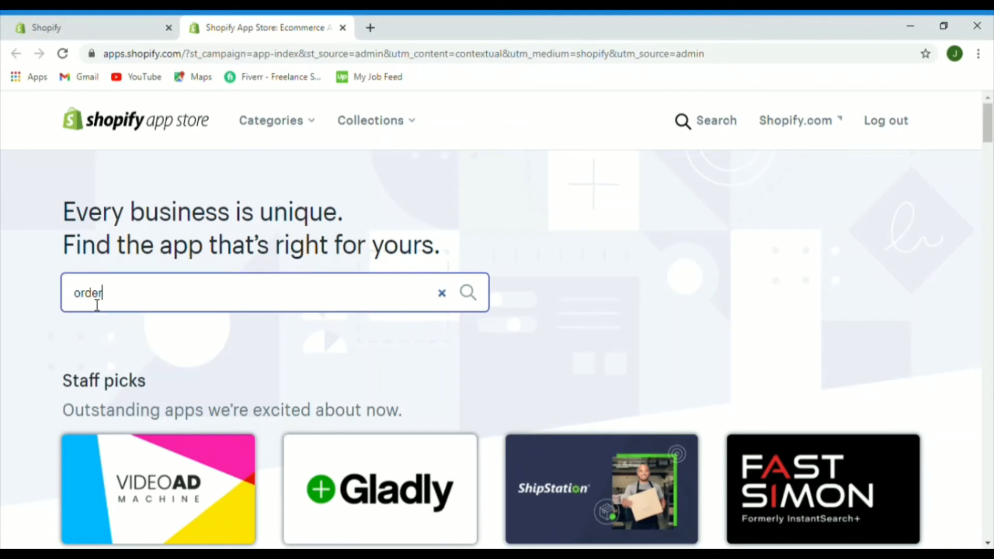
text( look)
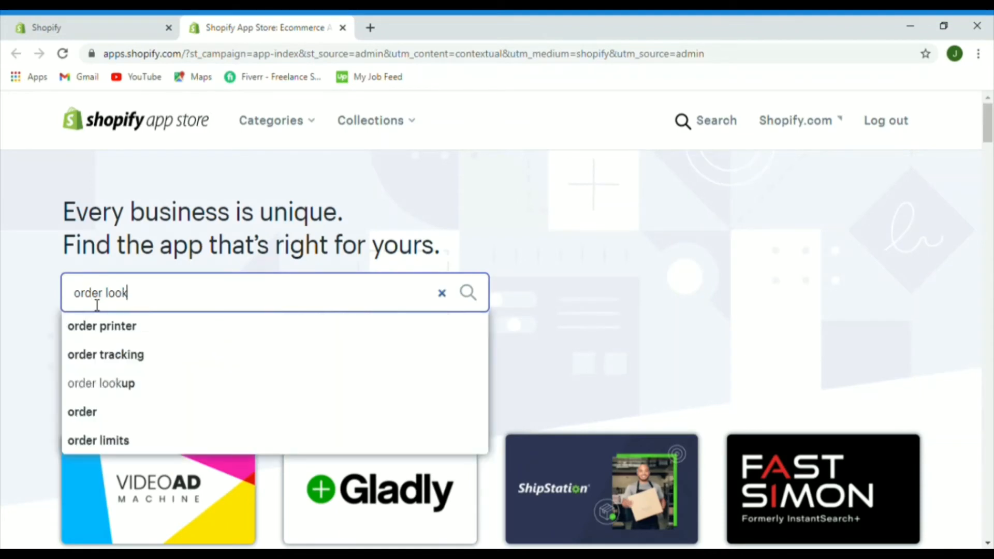
click(126, 380)
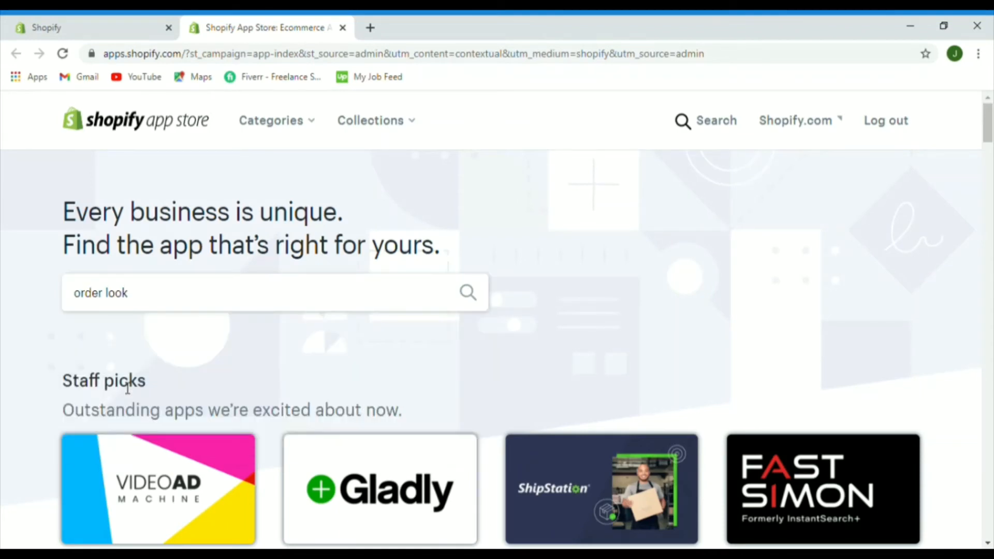
click(472, 295)
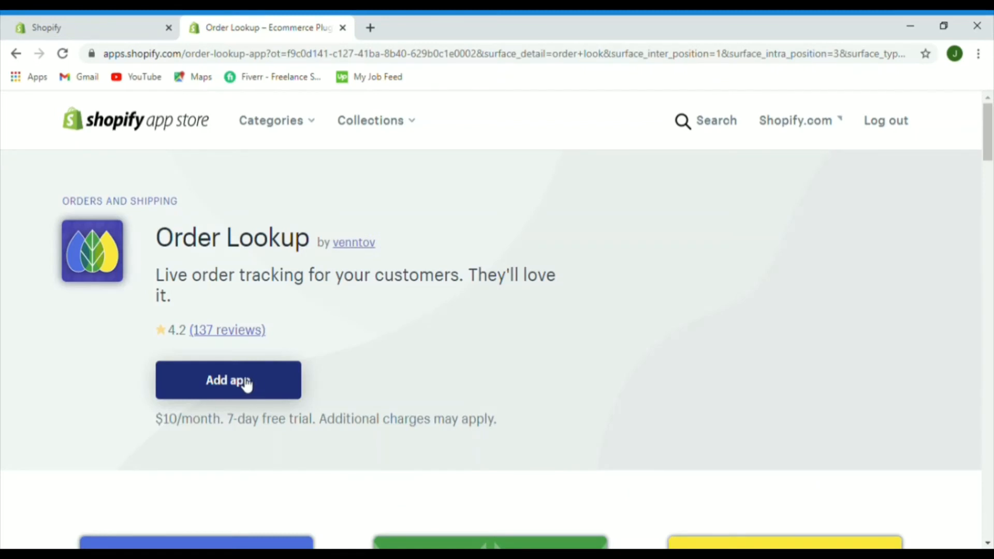
Step: Add the Order Lookup app and scroll to its install permissions
click(246, 384)
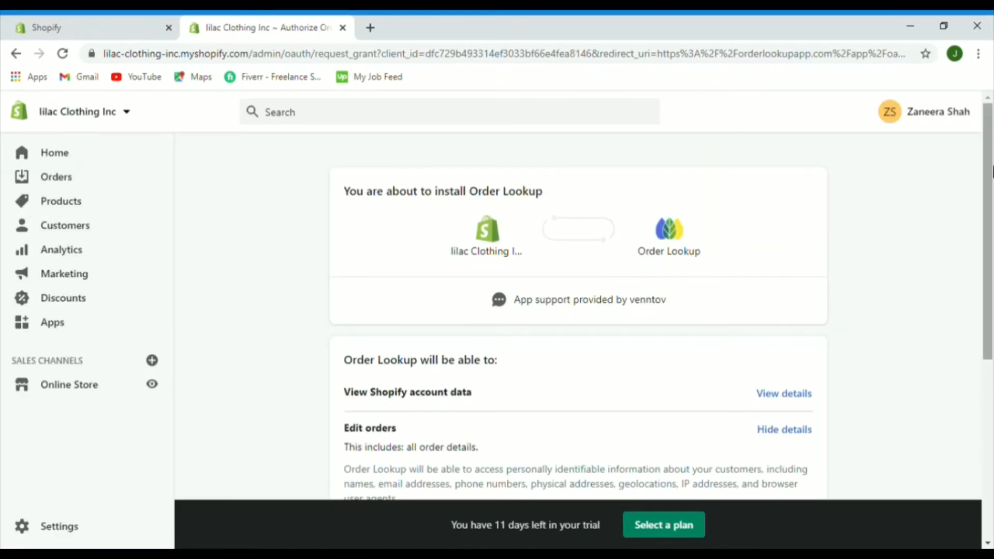
drag(992, 171, 991, 352)
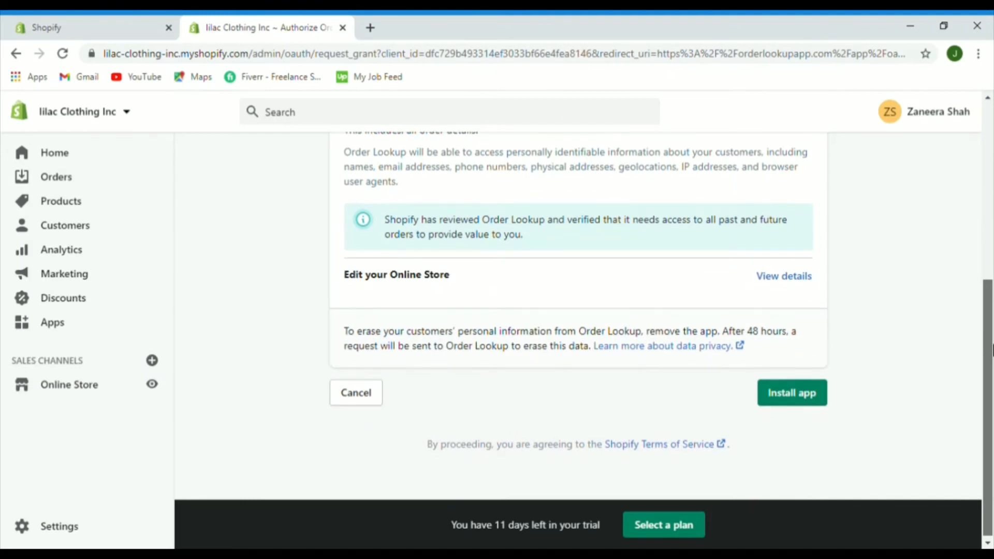
drag(992, 351, 991, 362)
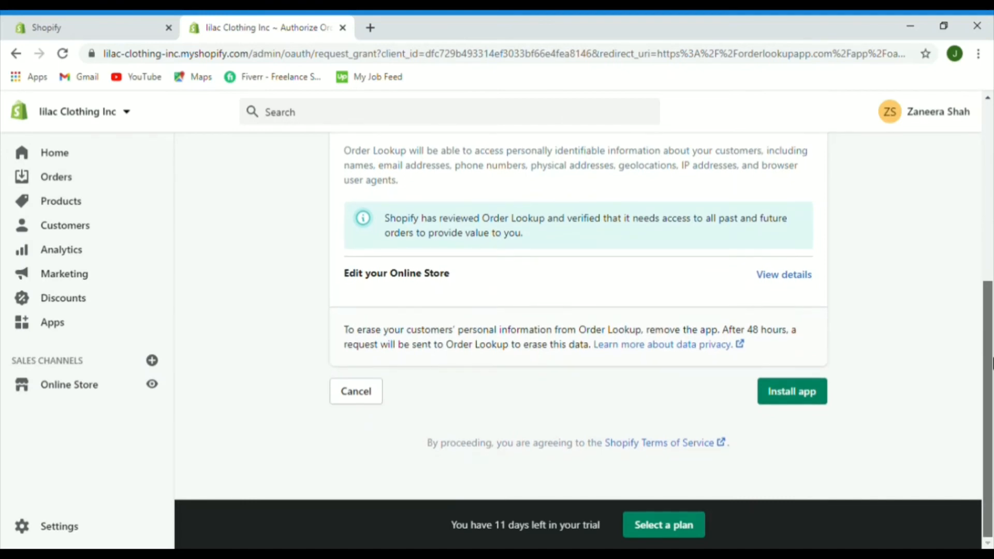
drag(992, 362, 991, 362)
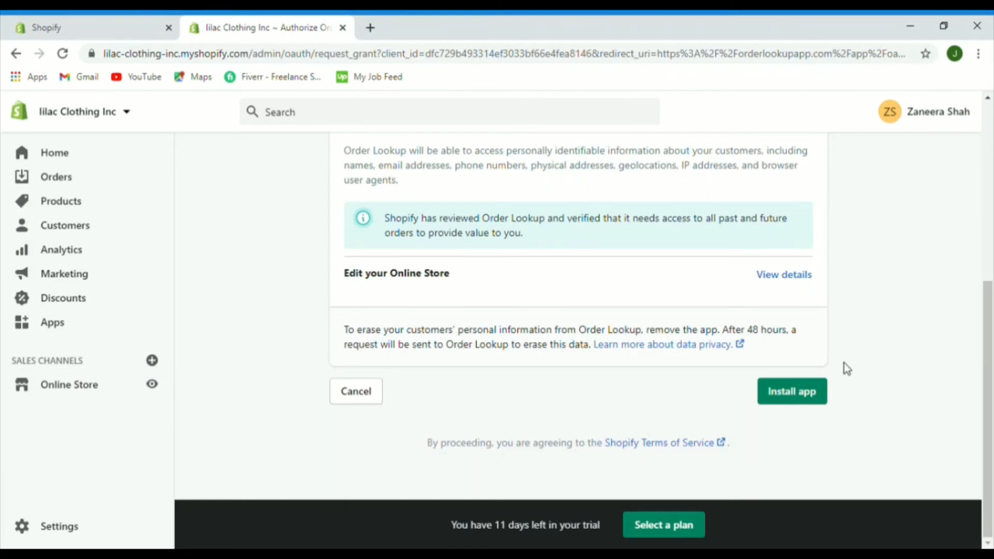
Step: Install Order Lookup, then find and install the HelpCenter FAQ & HelpDesk app
click(794, 396)
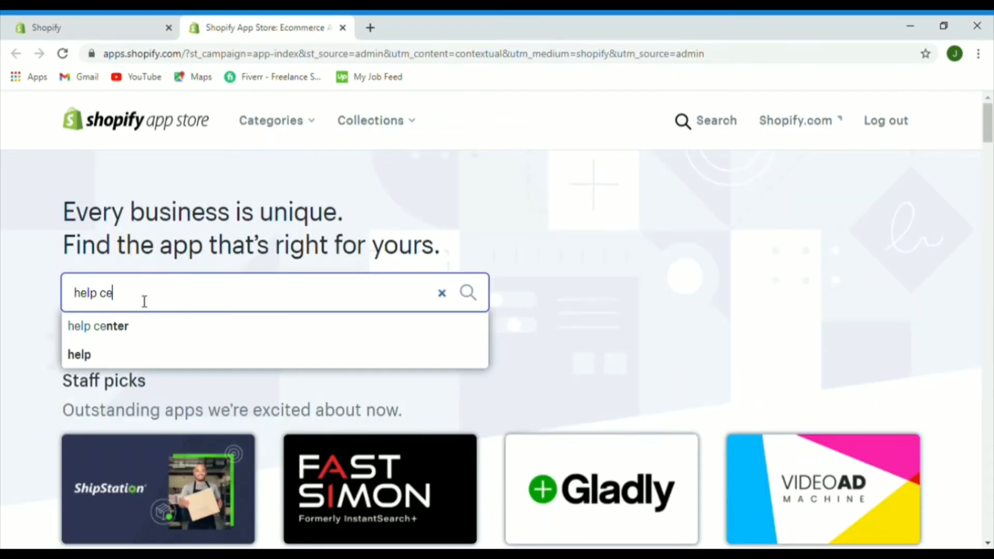
text(nter)
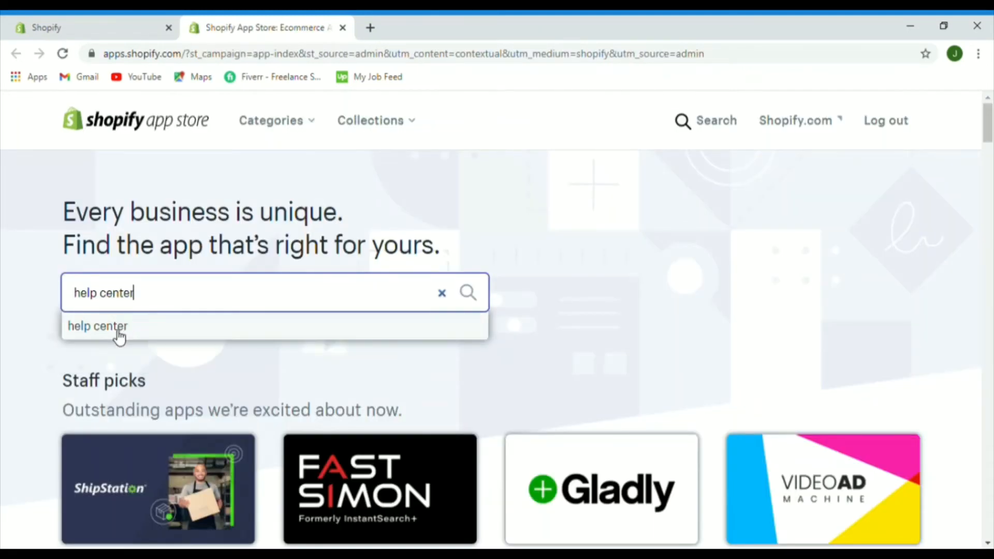
click(118, 327)
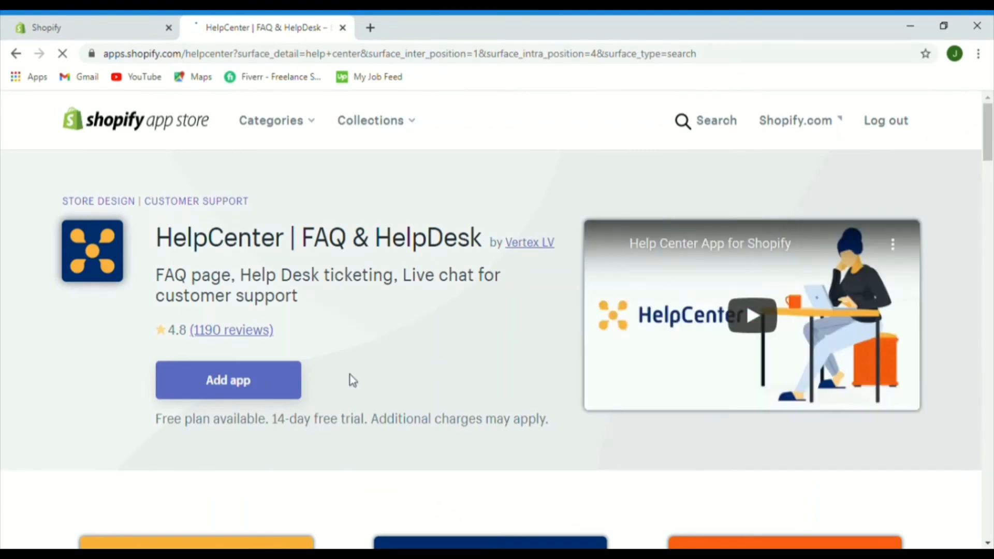
click(255, 386)
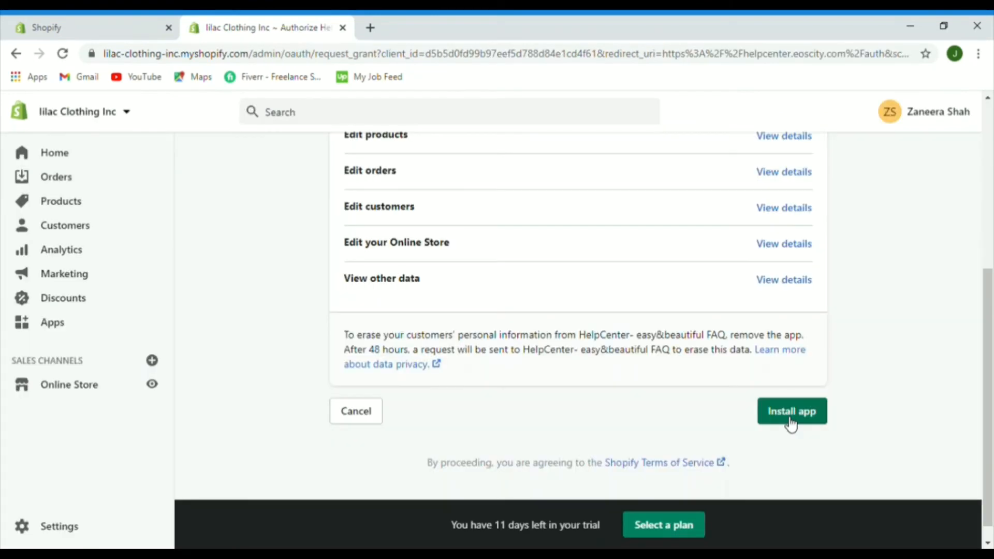
click(791, 422)
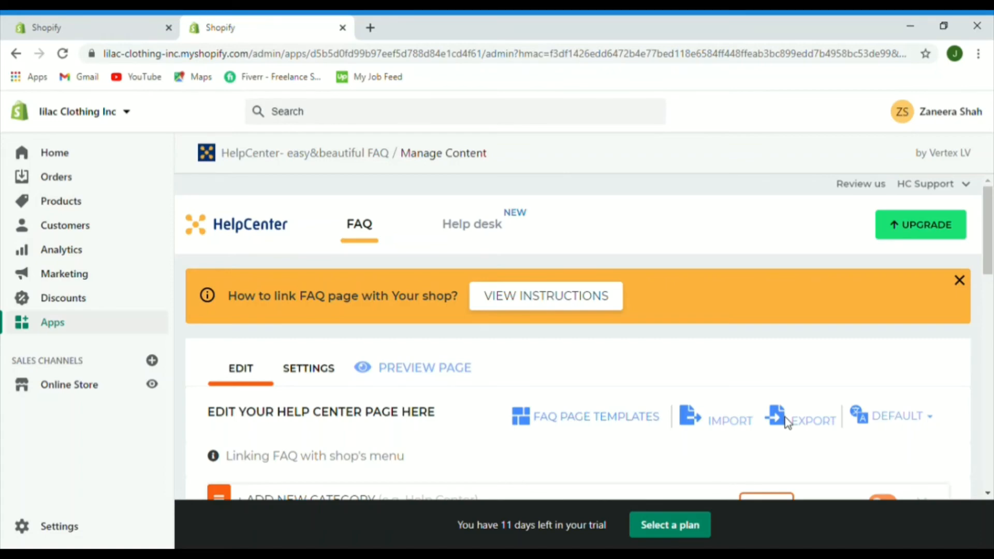
Step: Scroll through the HelpCenter FAQ content manager and return to the Apps page
scroll(986, 321, down, 5)
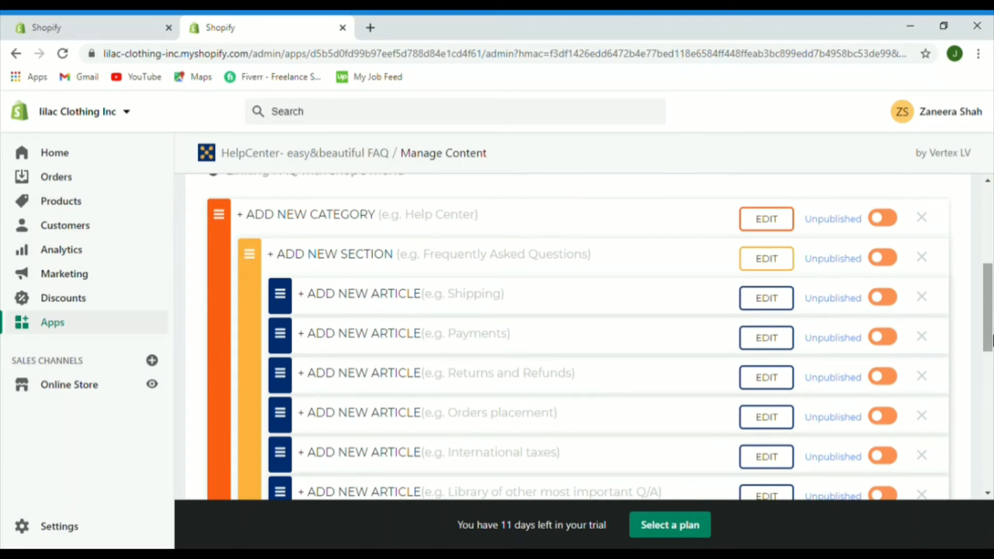
drag(991, 339, 991, 301)
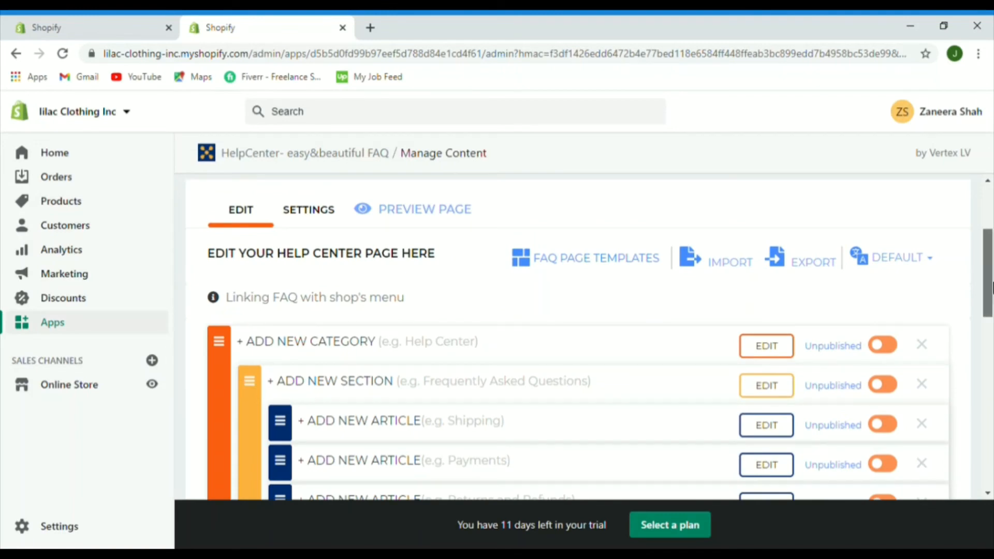
drag(991, 261, 991, 232)
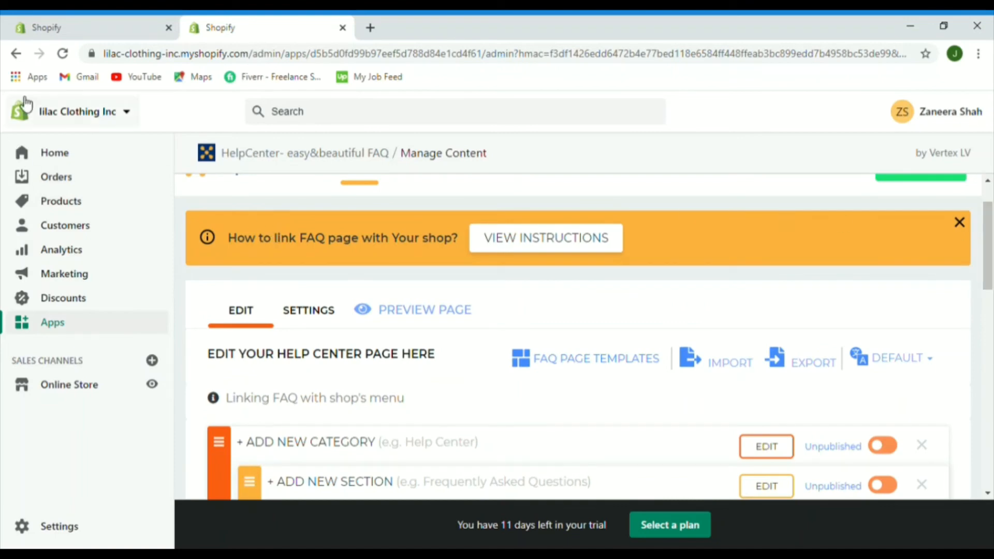
click(72, 19)
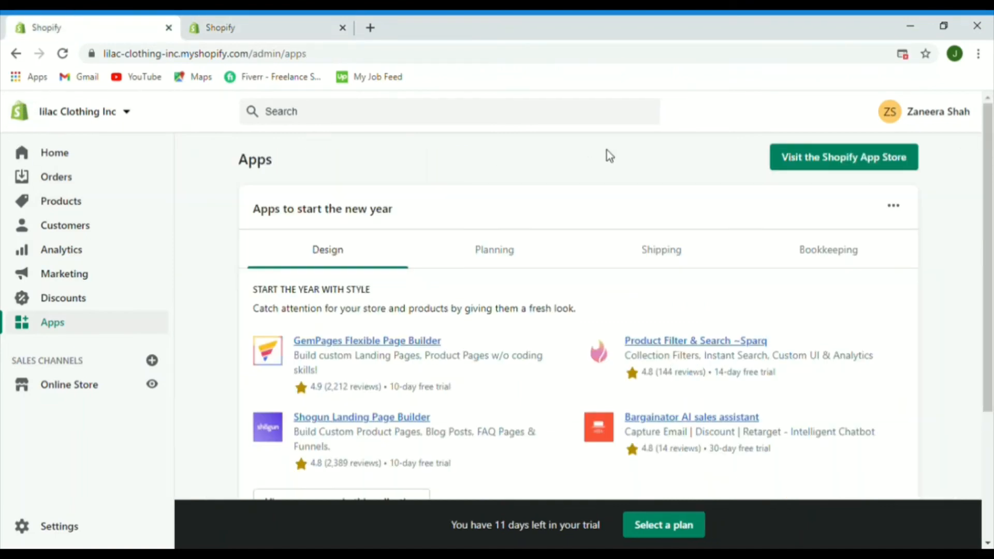
Step: Install the Loox Product Reviews Referrals app and search the App Store for 'sms bump'
click(803, 162)
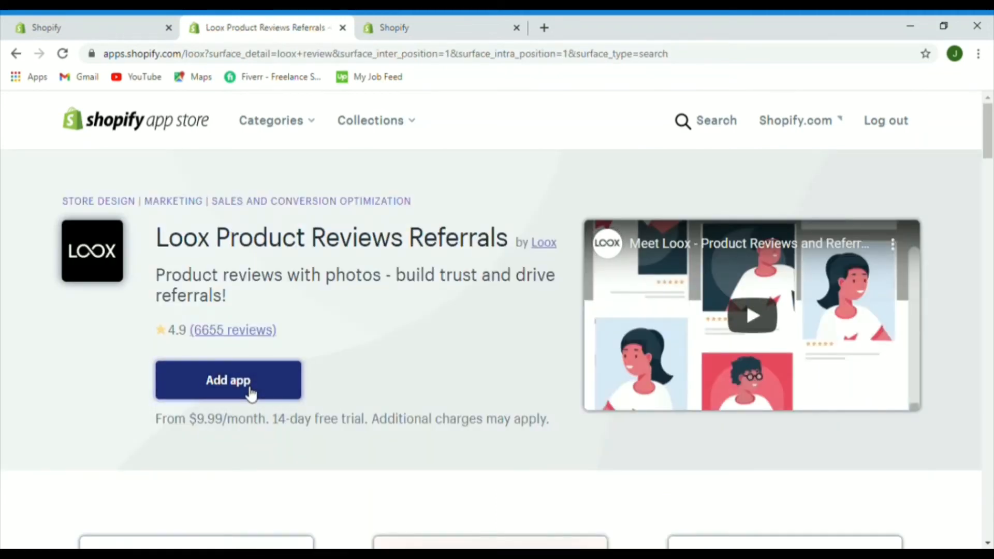
click(250, 393)
scroll(991, 377, down, 8)
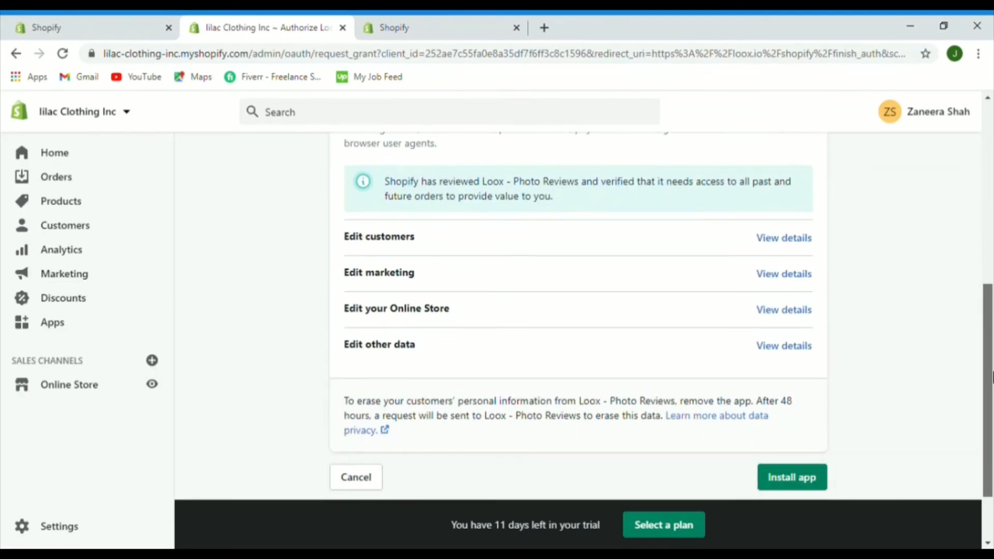
click(791, 476)
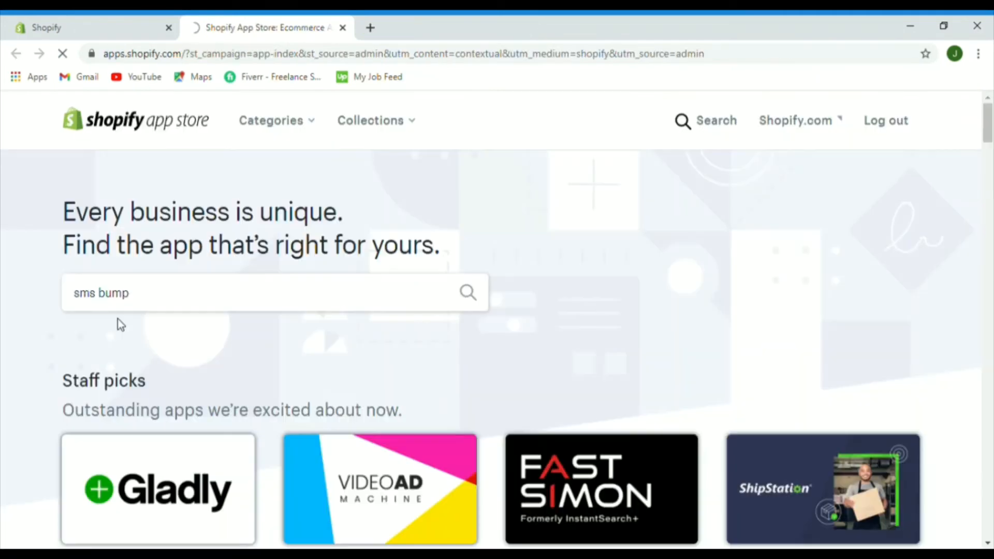
key(Return)
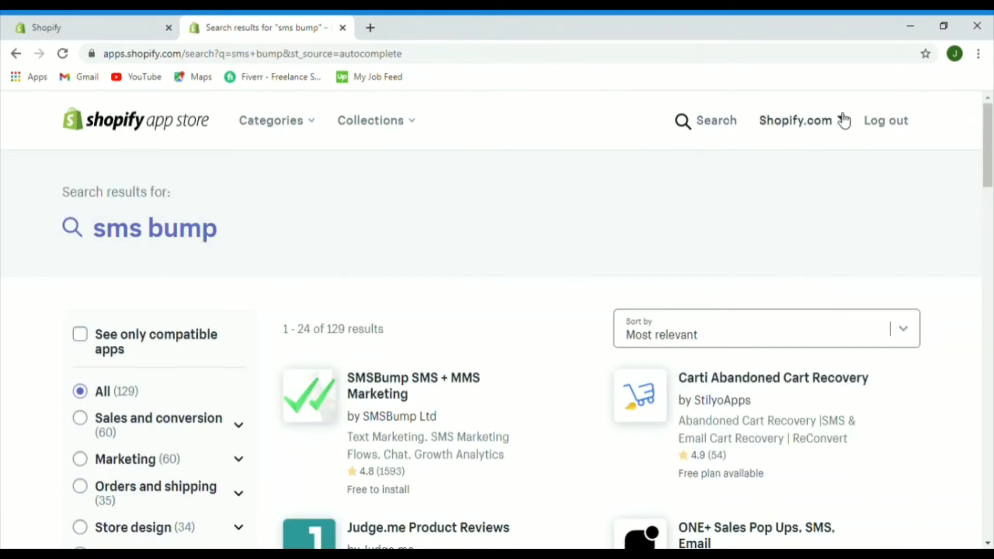
Step: Add and install the SMSBump SMS + MMS Marketing app
scroll(787, 178, down, 2)
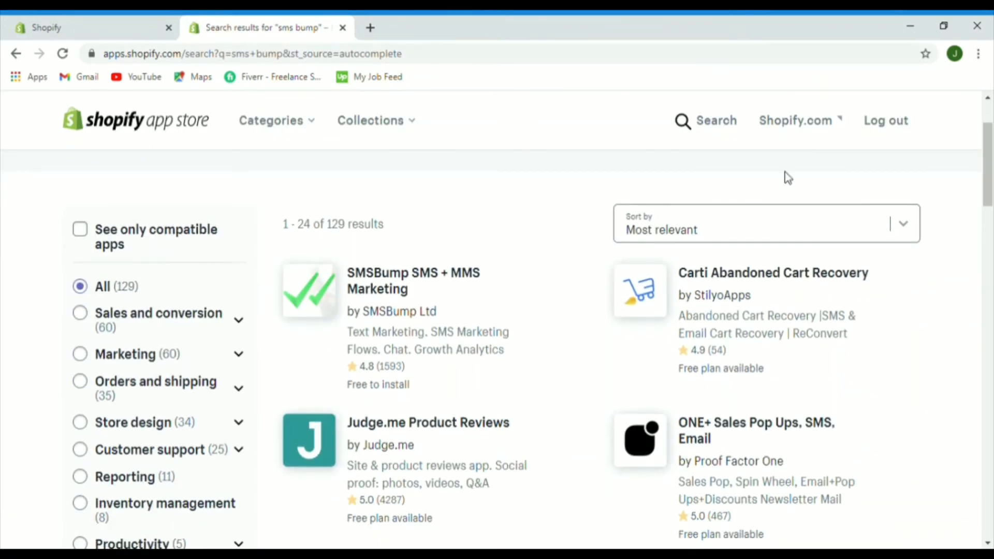
click(376, 277)
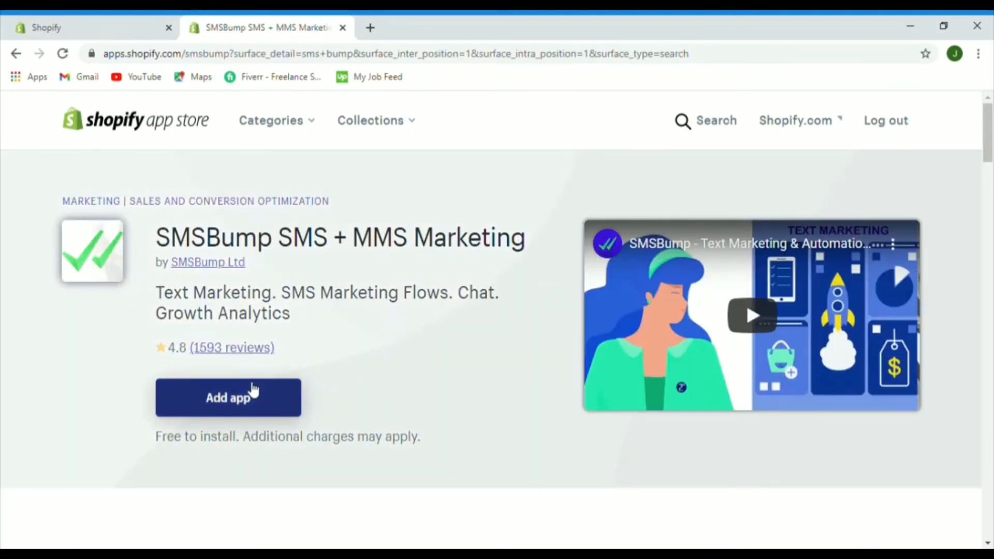
click(252, 390)
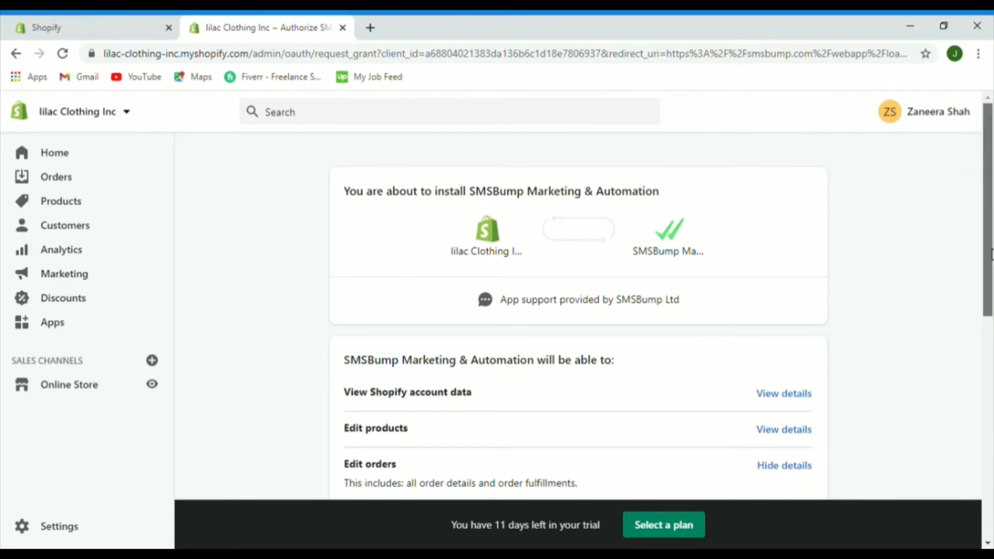
drag(991, 249, 992, 419)
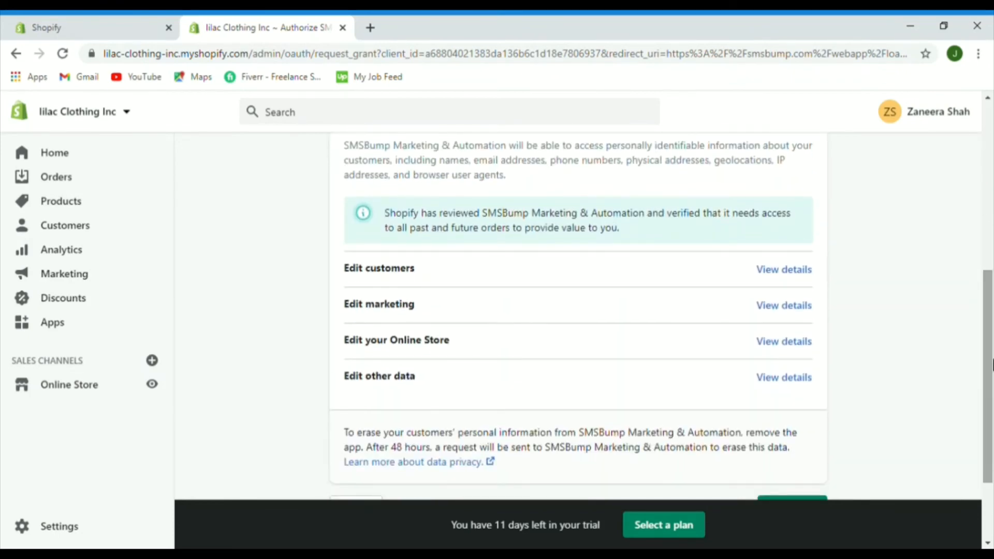
drag(992, 382, 989, 478)
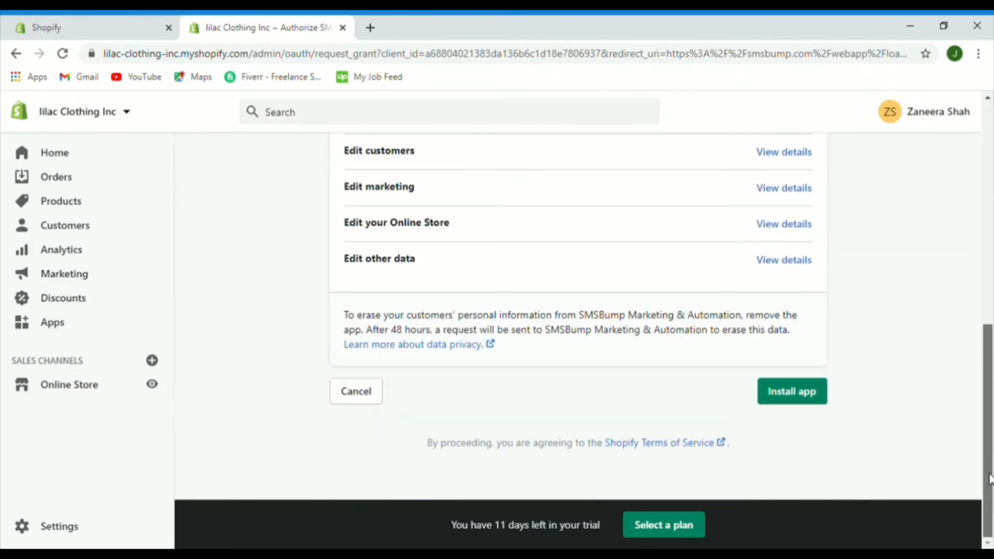
click(787, 382)
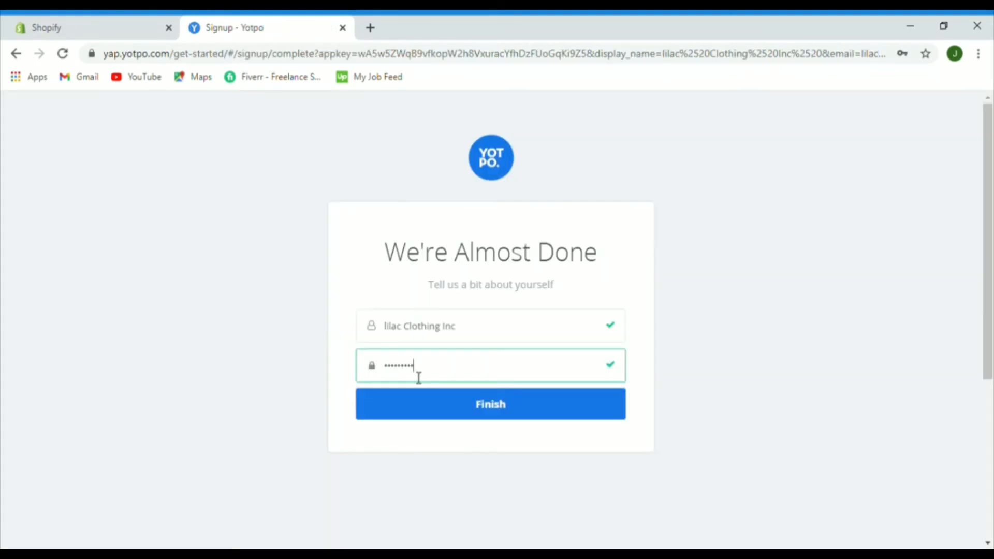
Step: Enter a password to complete the Yotpo signup and return to the Shopify Apps page
text(••)
key(Return)
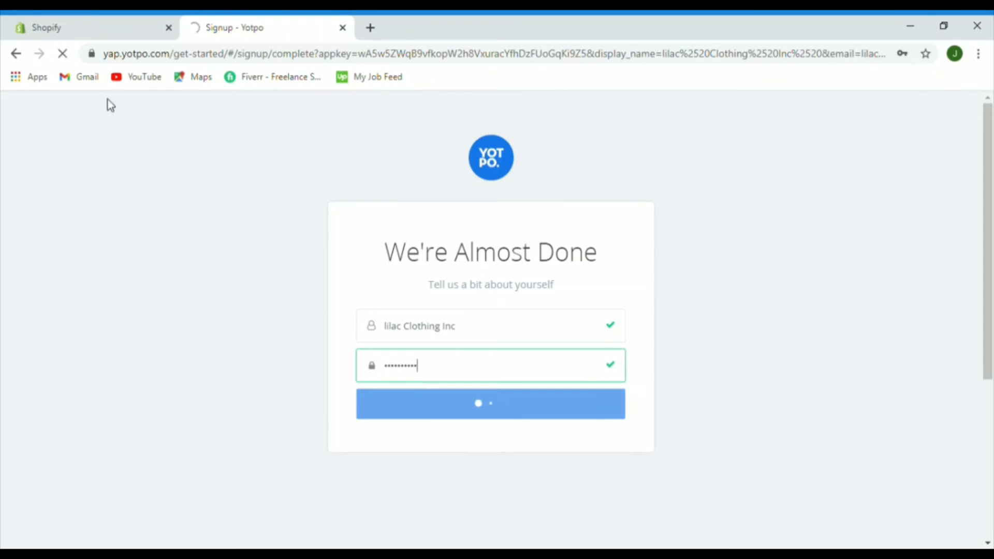
click(161, 22)
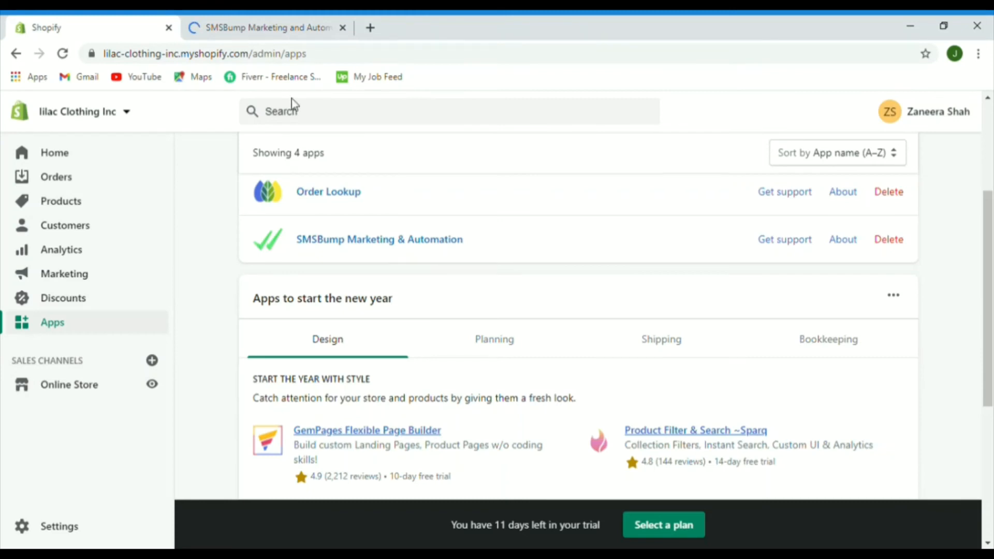
Step: Open the SMSBump dashboard and browse the April 2021 SMS marketing calendar templates
click(270, 24)
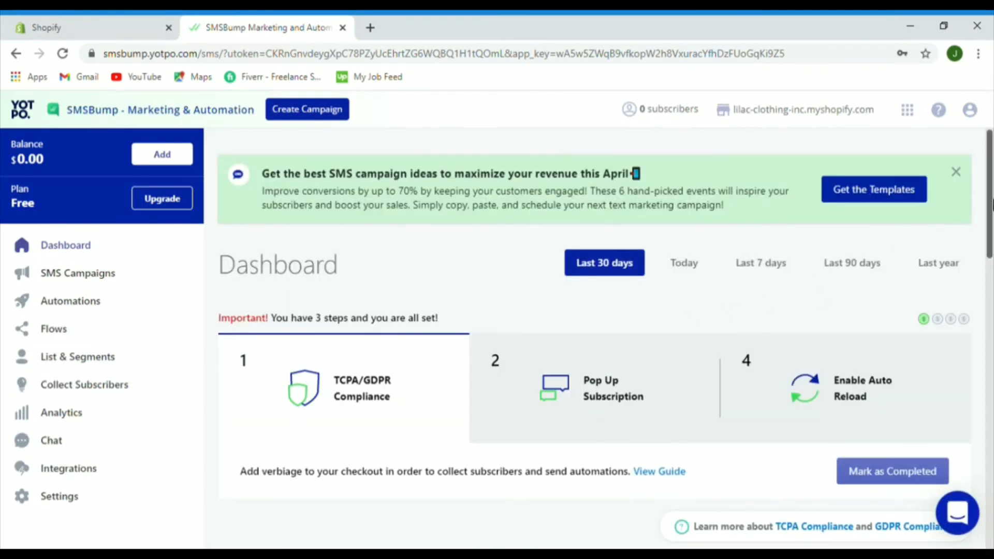
scroll(991, 204, down, 1)
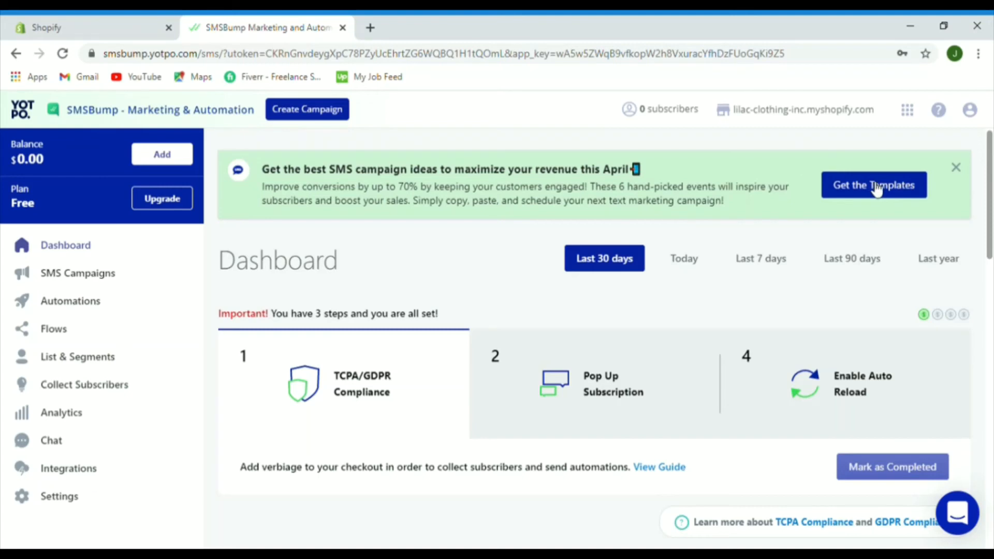
click(876, 190)
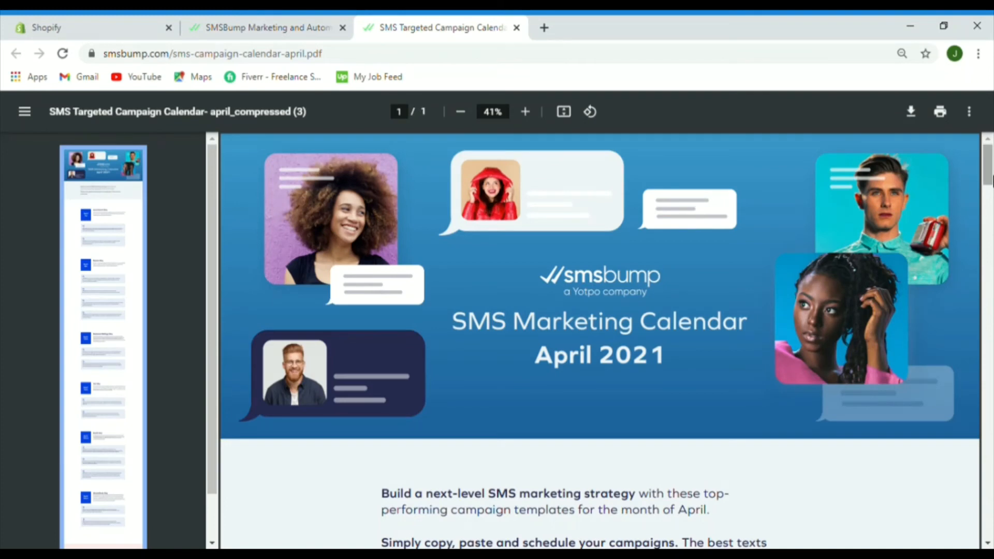
drag(991, 163, 991, 213)
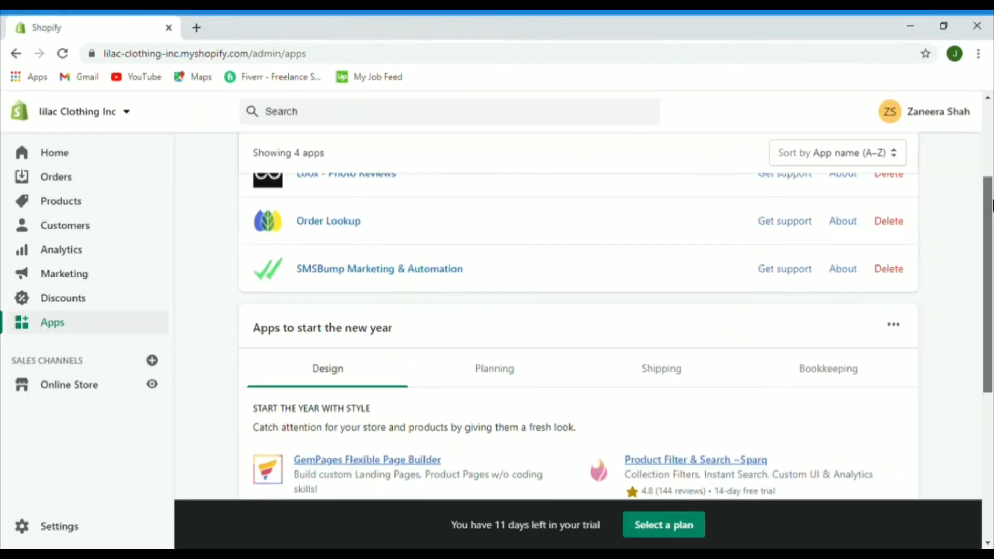
scroll(668, 179, up, 2)
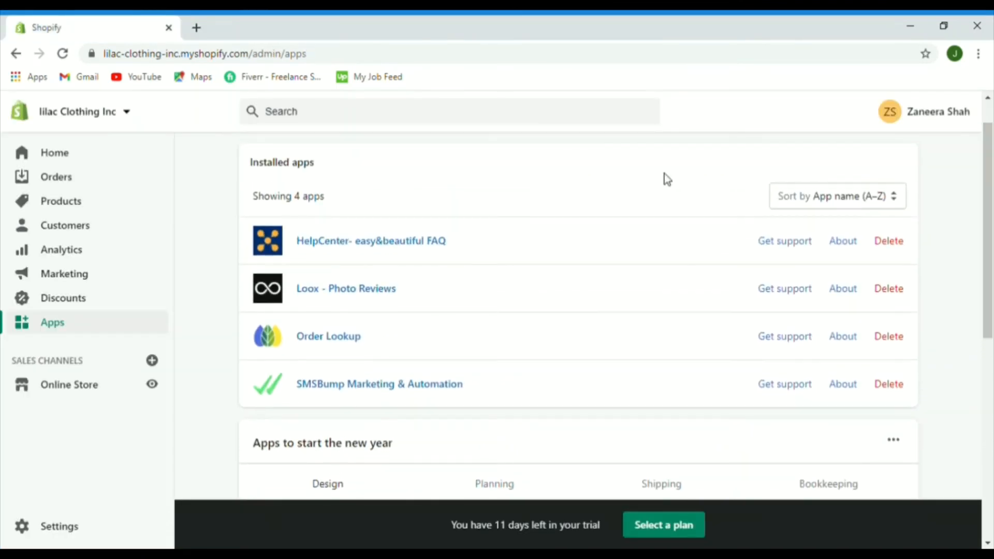
click(303, 243)
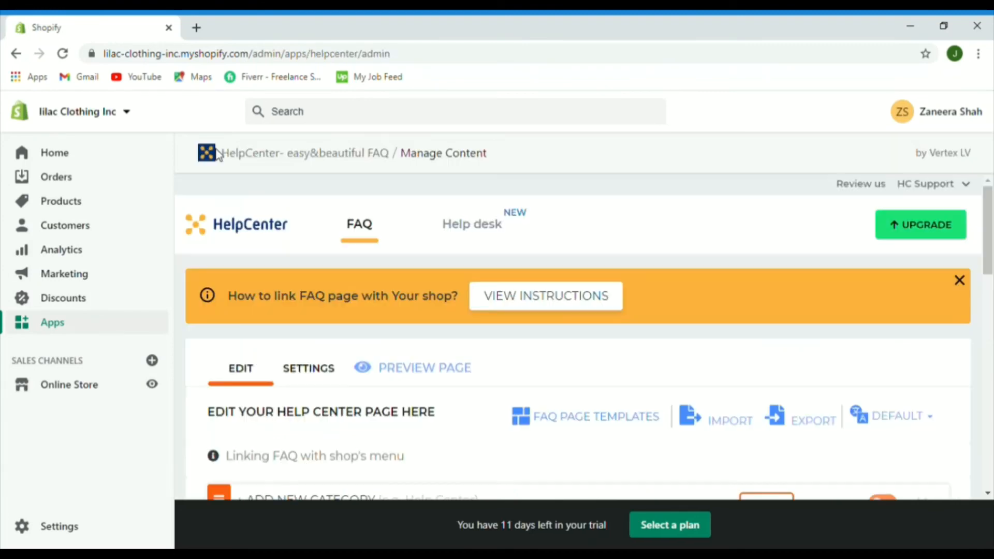
drag(988, 213, 990, 288)
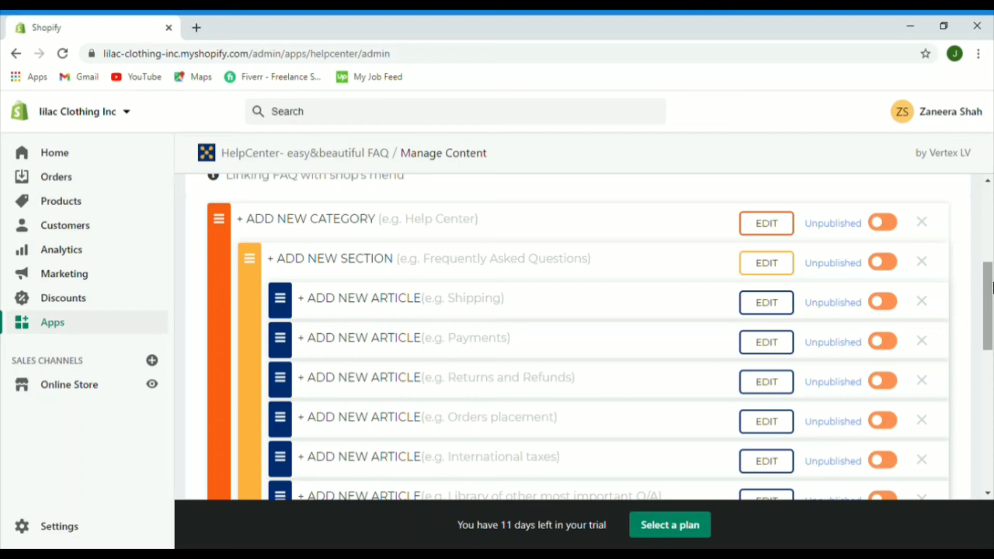
drag(991, 288, 989, 186)
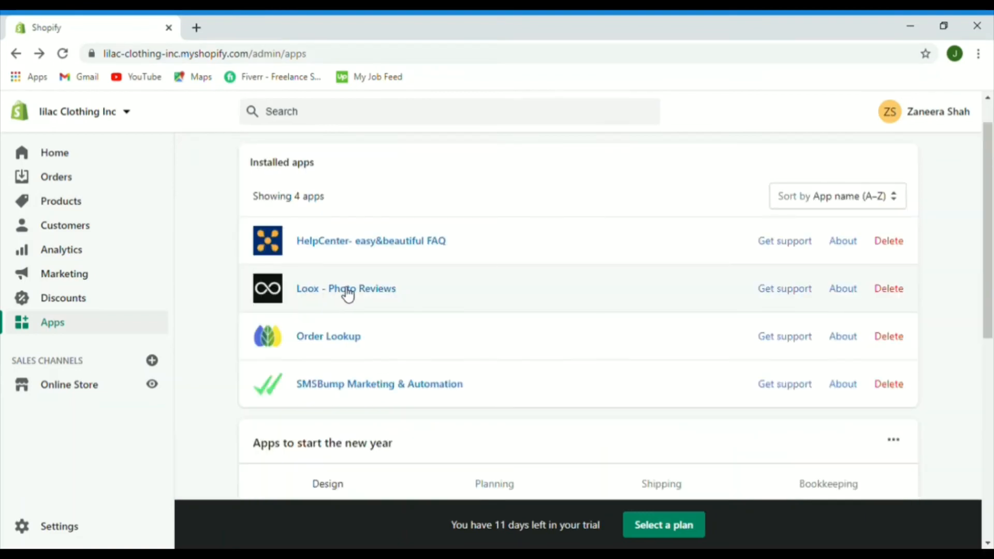
Step: Open the Loox dashboard and read its one-click AliExpress review import instructions
click(346, 289)
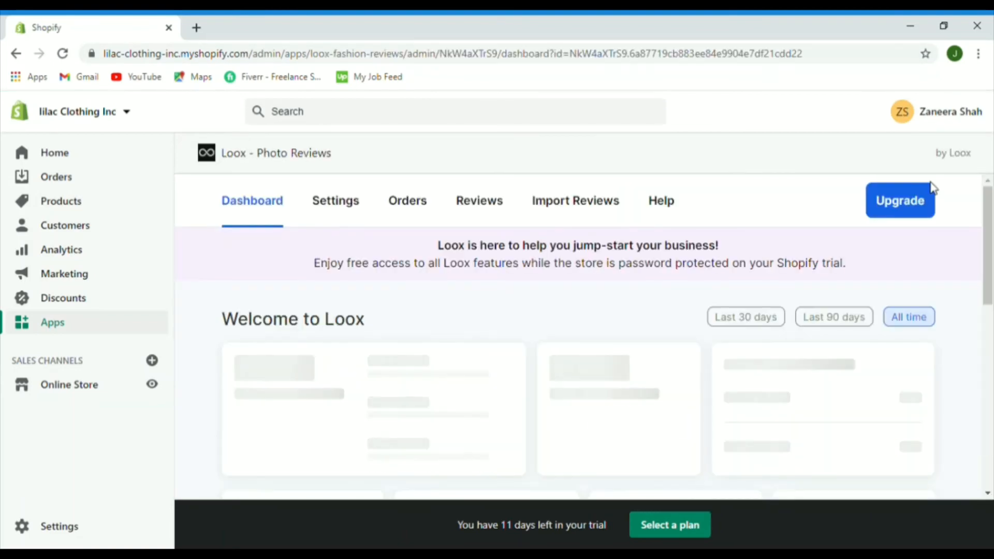
scroll(991, 238, down, 2)
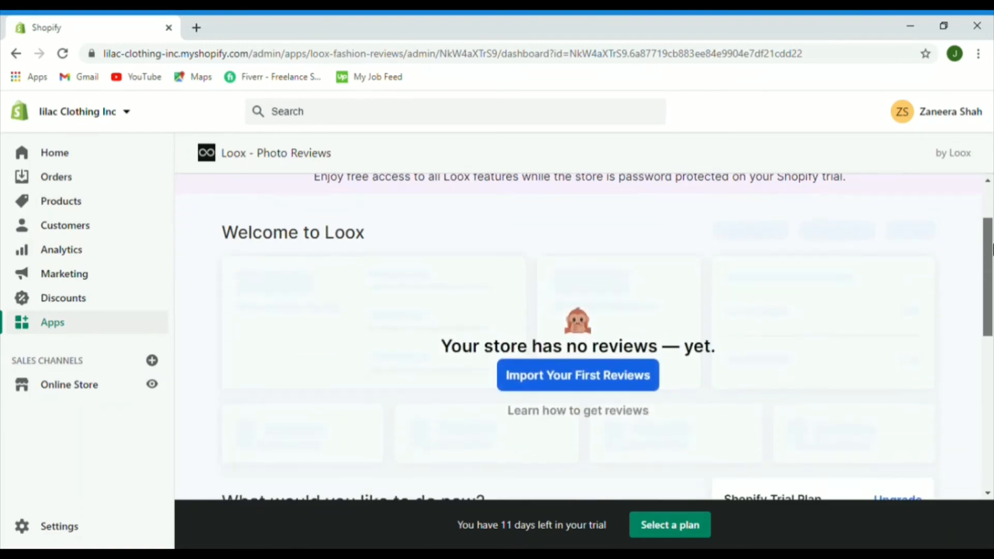
scroll(991, 248, down, 3)
scroll(990, 238, up, 4)
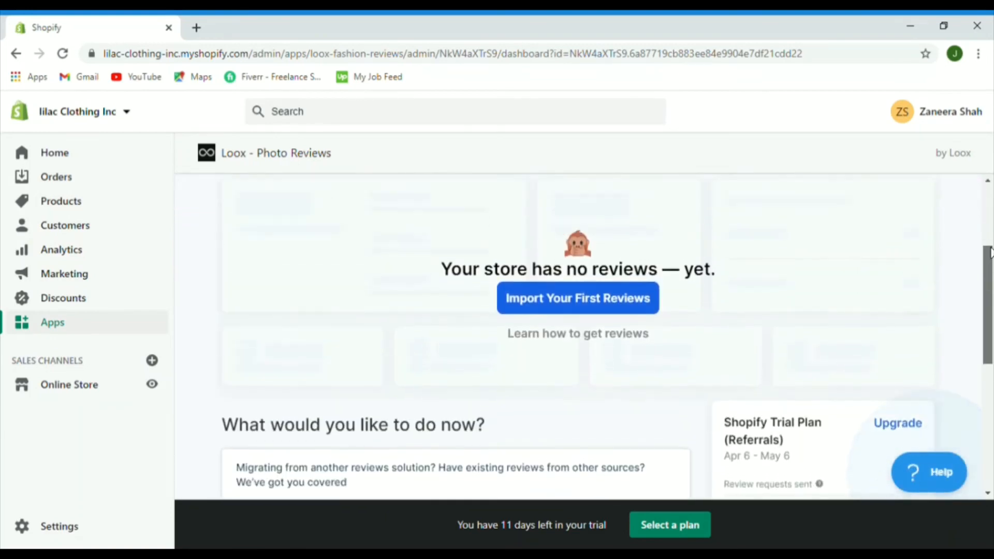
drag(990, 234, 990, 239)
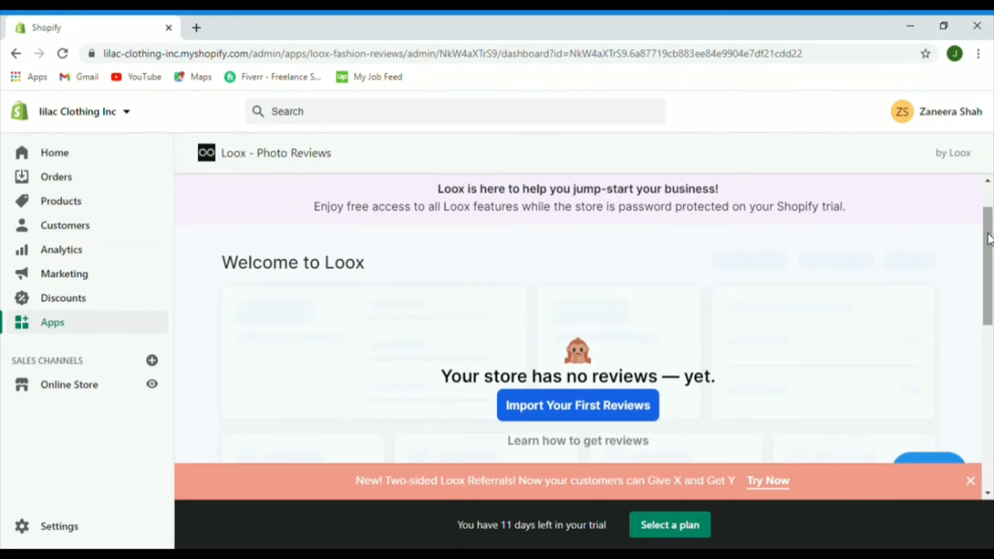
drag(989, 240, 989, 256)
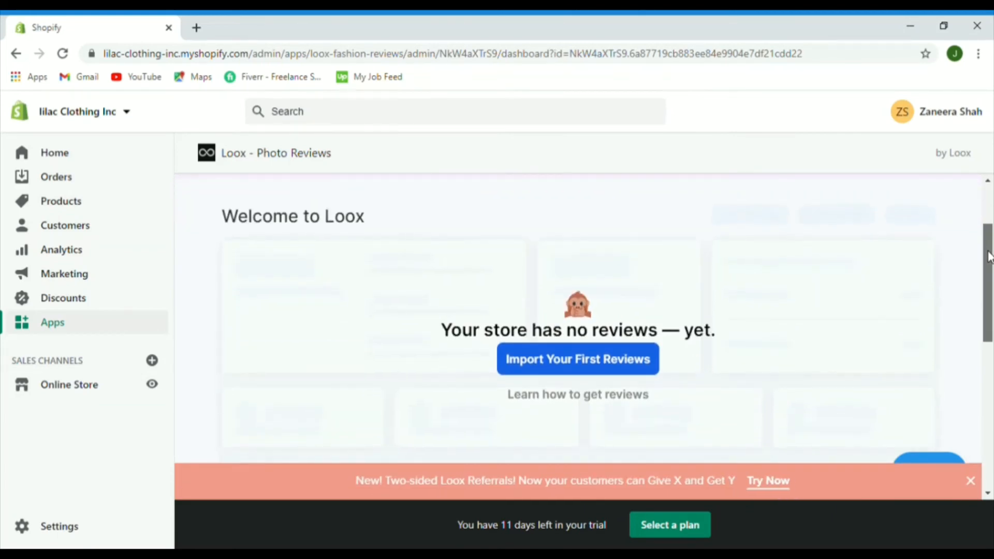
click(560, 365)
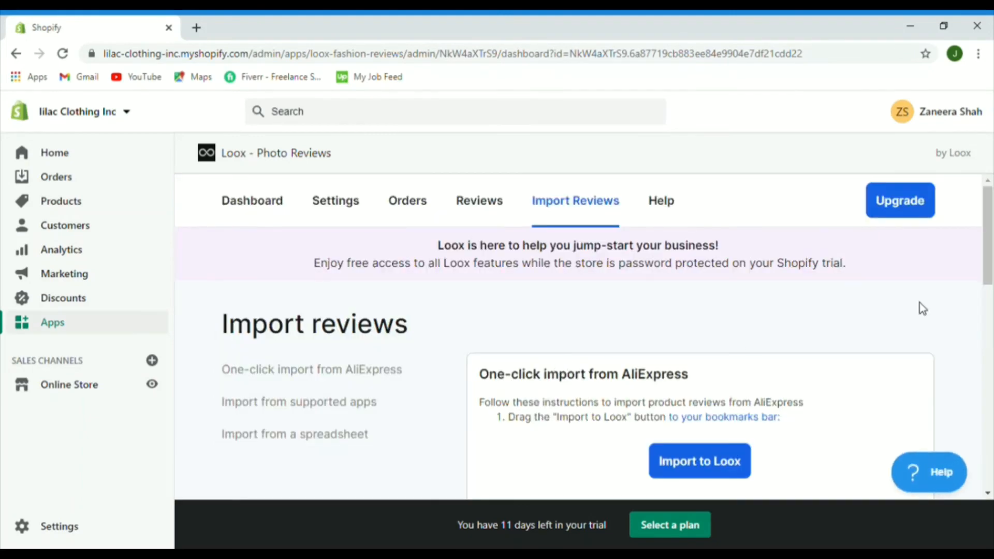
drag(992, 227, 991, 271)
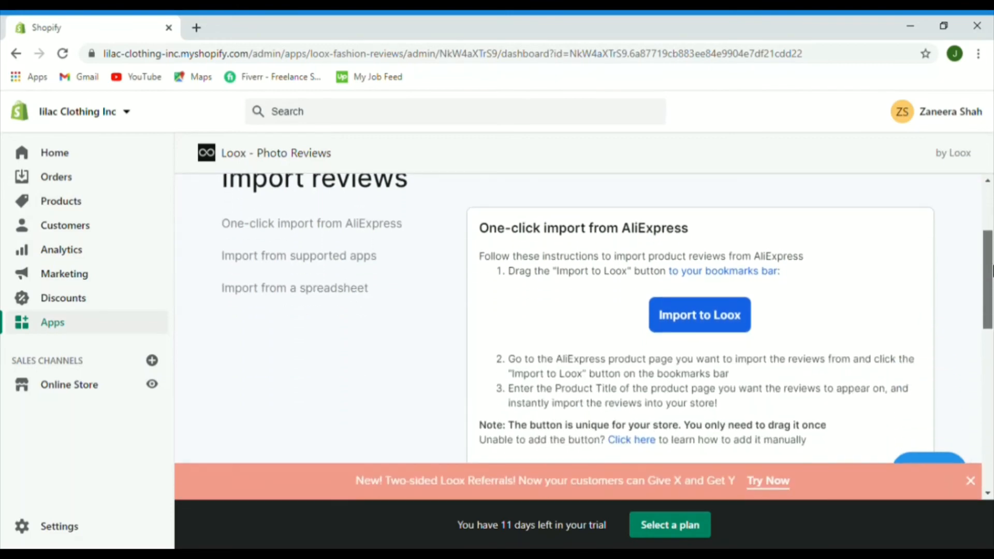
drag(991, 269, 991, 296)
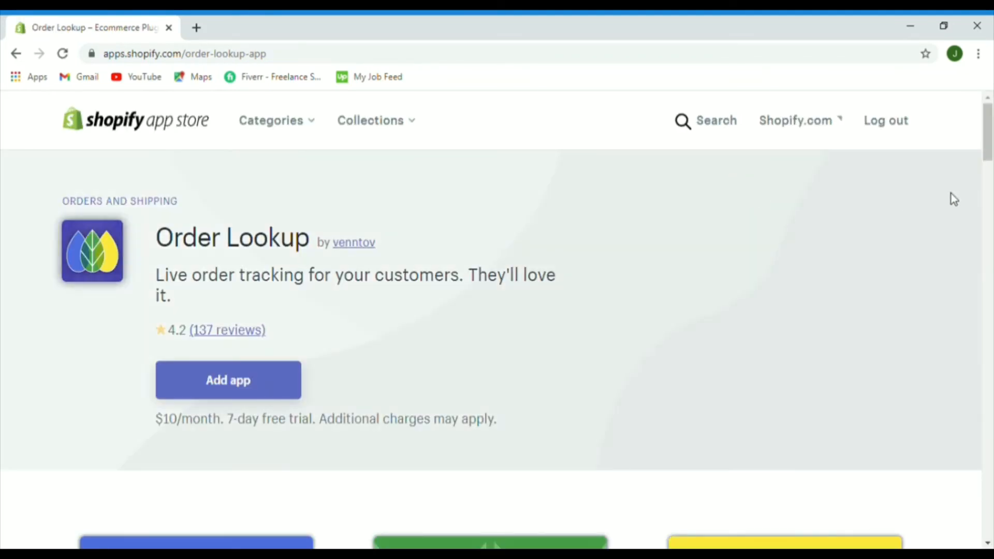
Step: Scroll the Order Lookup listing, then search the App Store for 'recart'
scroll(991, 151, down, 2)
scroll(991, 151, up, 2)
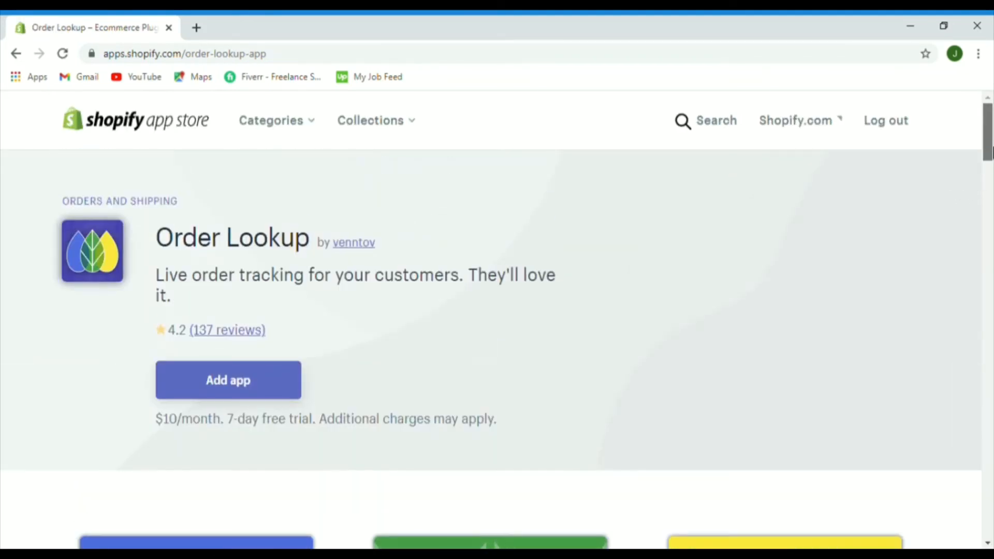
scroll(992, 151, down, 6)
scroll(991, 152, up, 6)
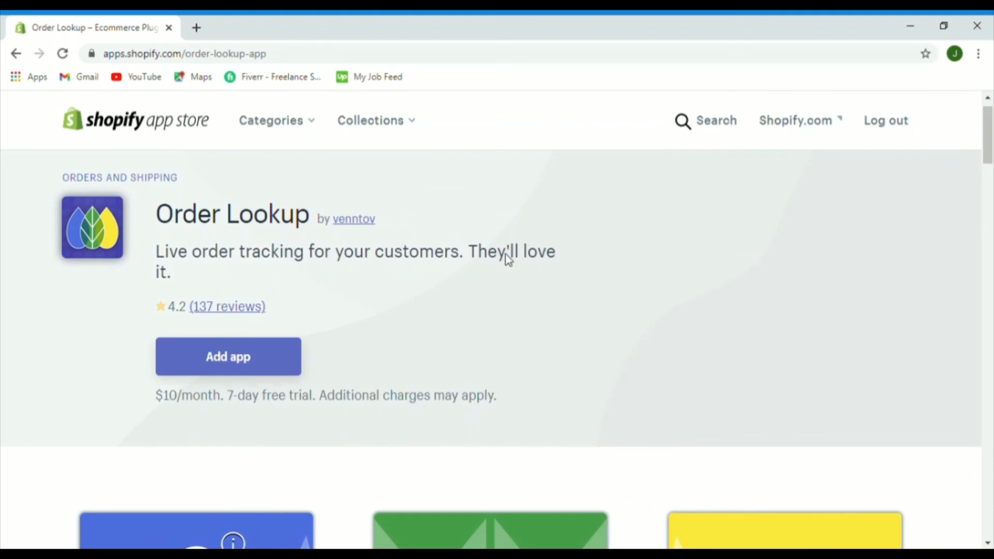
click(233, 347)
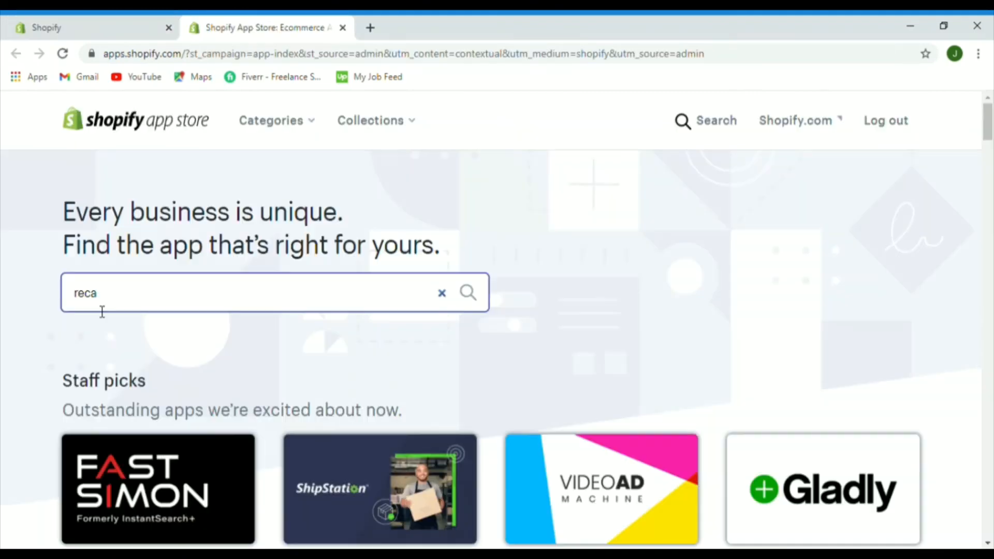
text(rt)
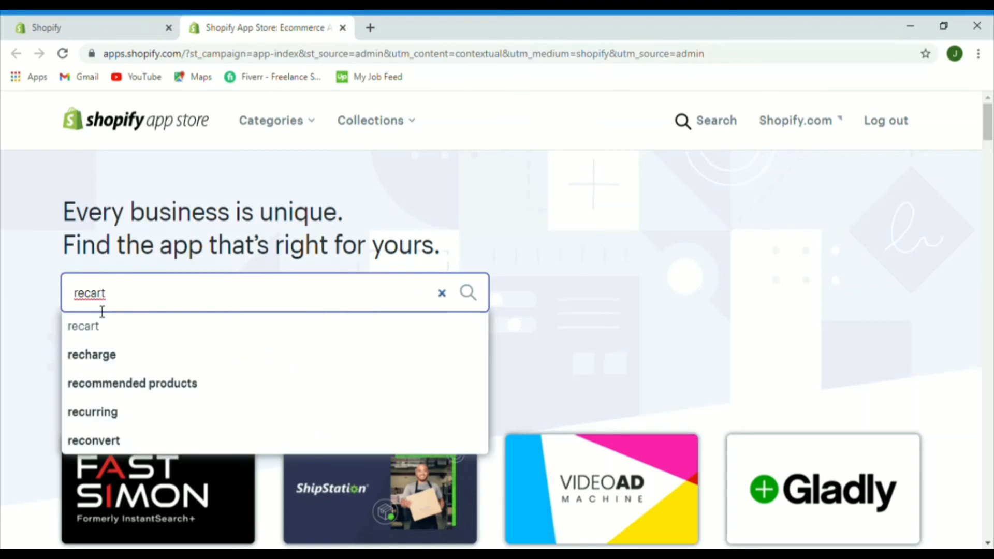
click(110, 337)
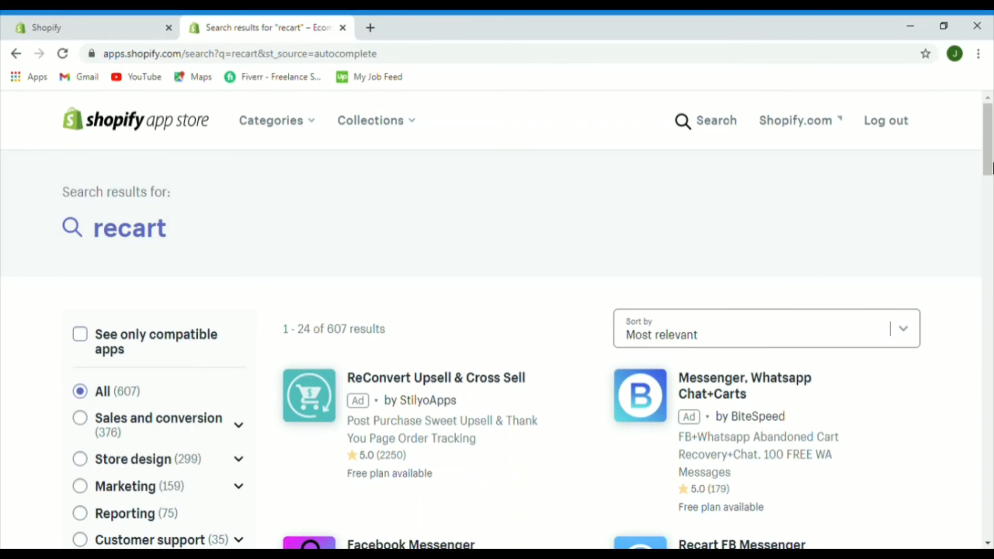
Step: Open Recart FB Messenger Marketing from the results, add it, and scroll to Install app
drag(988, 168, 989, 202)
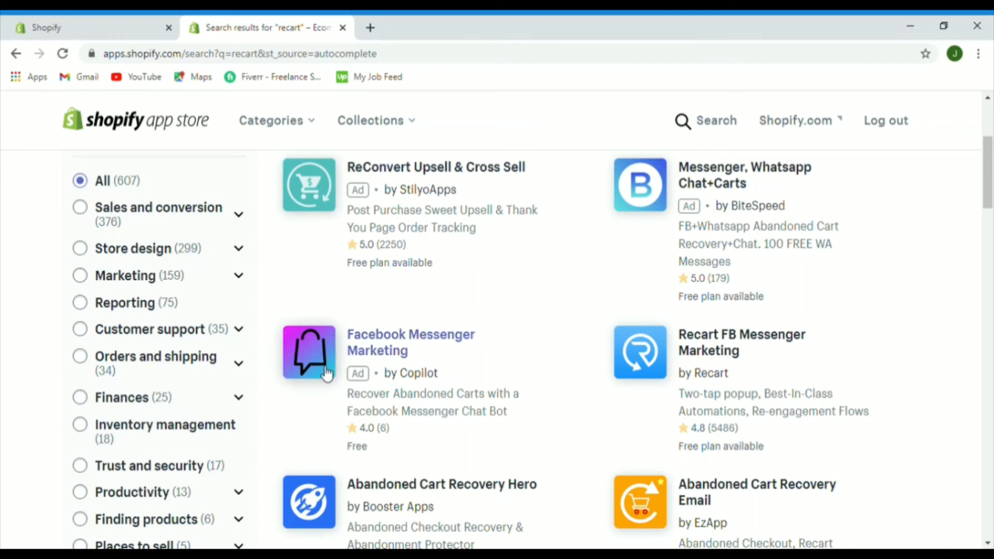
click(312, 354)
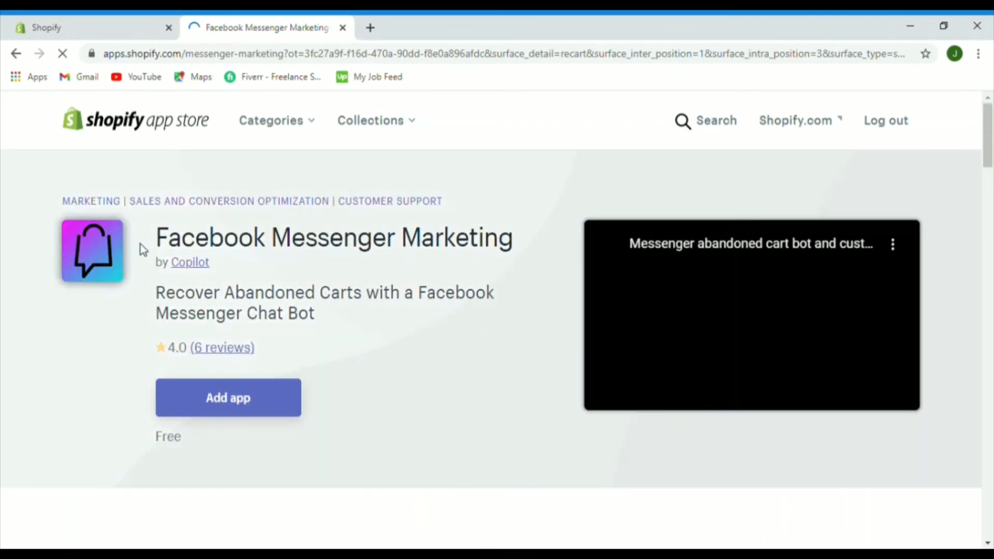
click(16, 53)
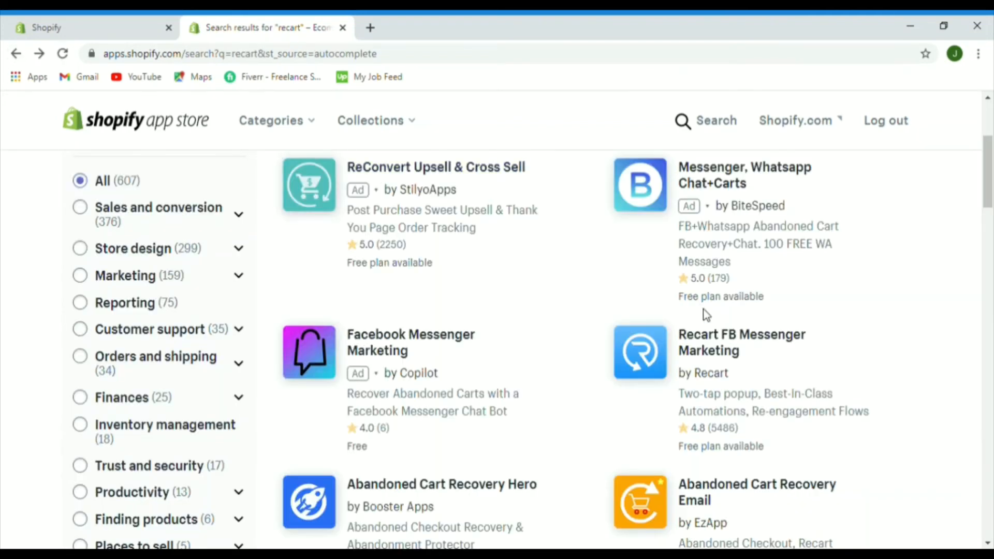
click(657, 367)
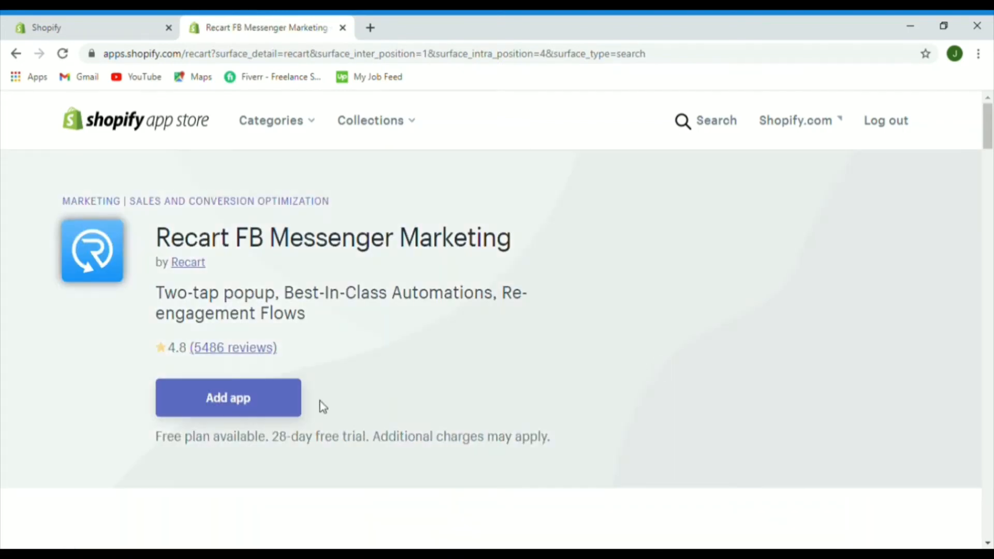
click(238, 404)
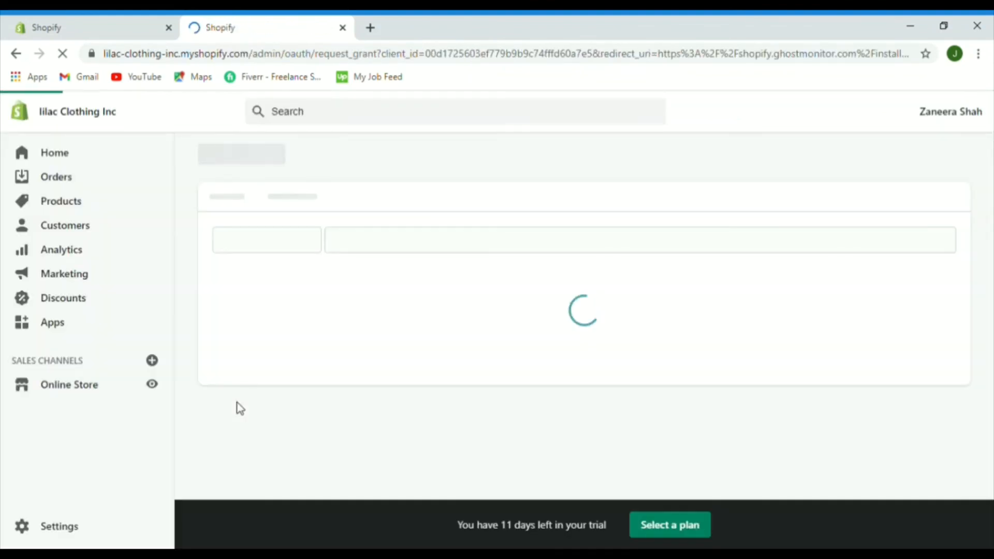
drag(988, 207, 989, 424)
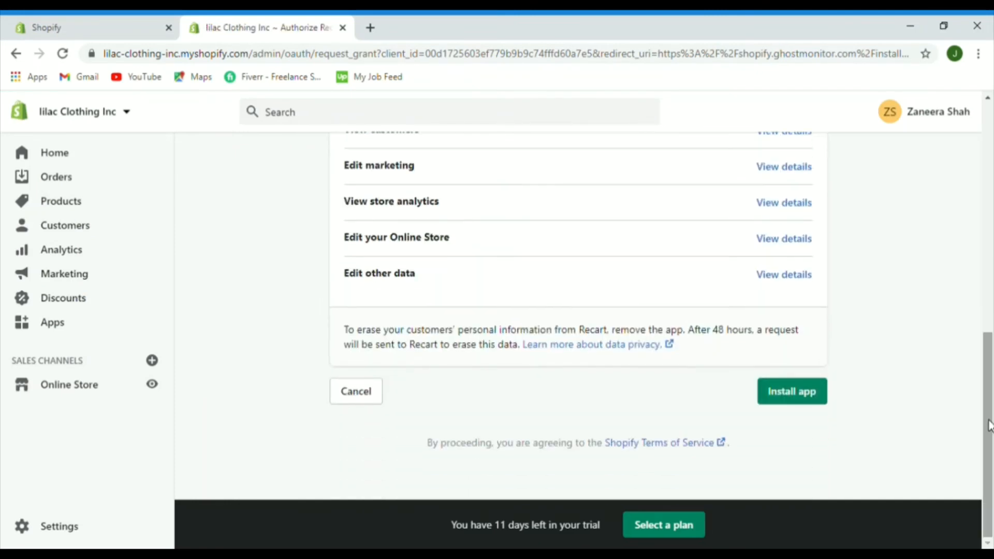
Step: Approve the Recart install, move from its welcome step to contact info, then close its onboarding tab
click(781, 393)
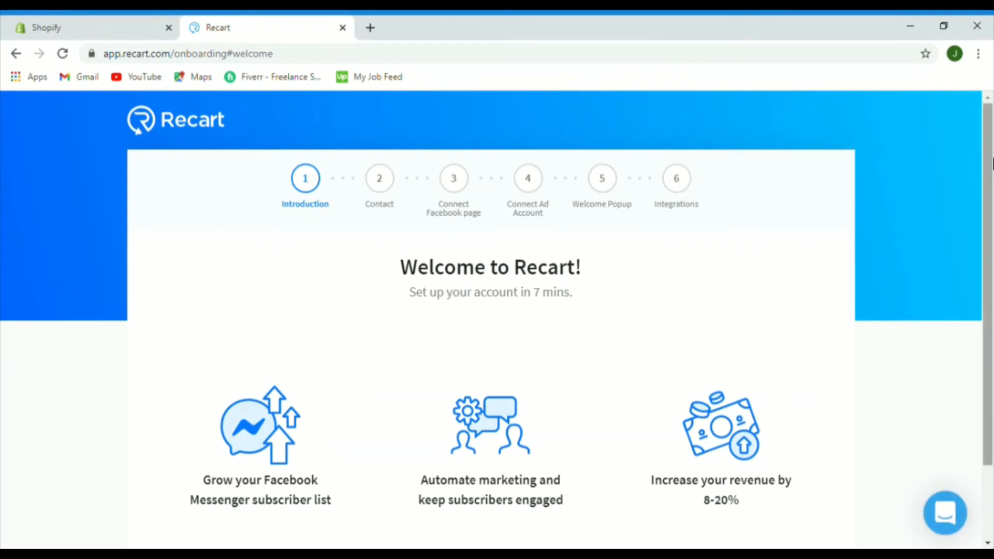
mouse_move(992, 163)
mouse_down()
mouse_move(991, 239)
mouse_move(992, 169)
mouse_up()
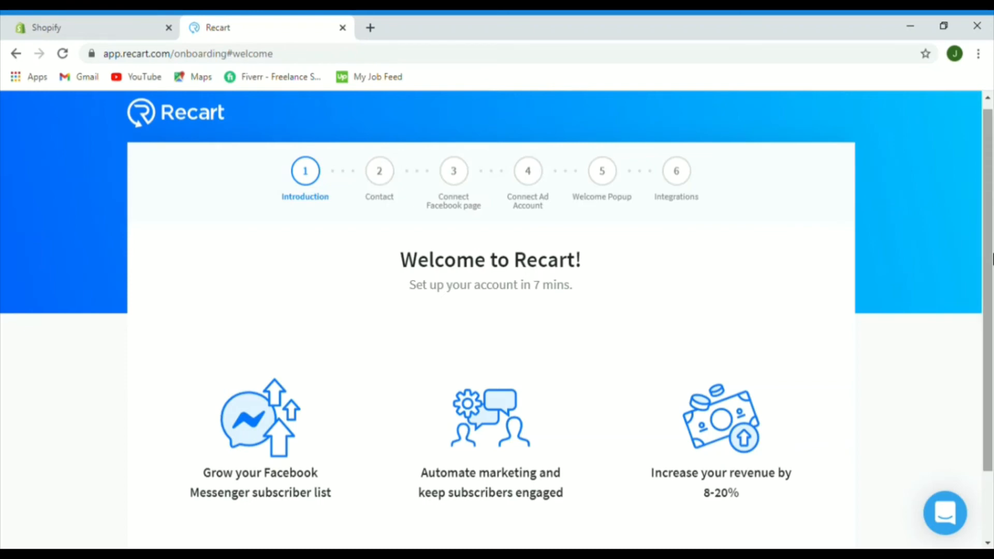
drag(991, 259, 992, 305)
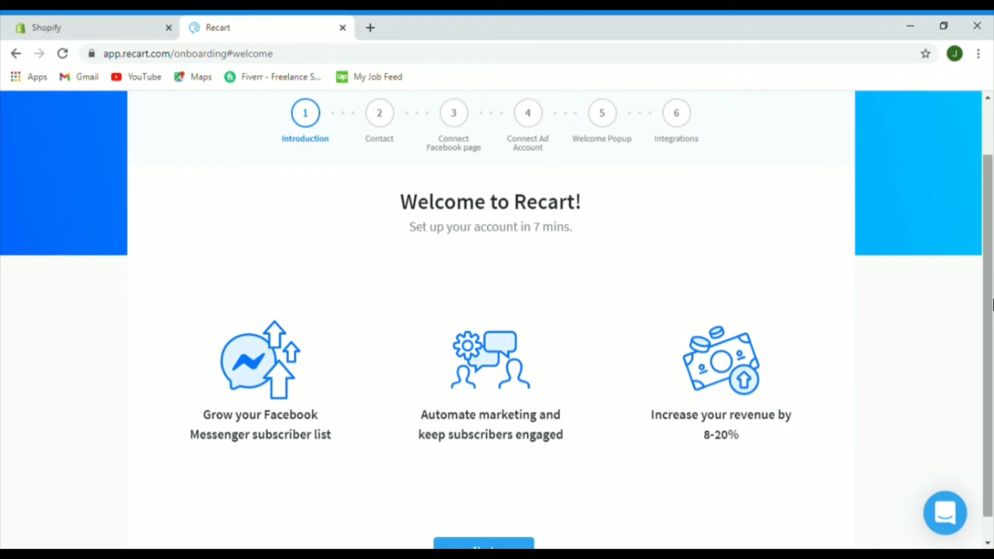
key(Return)
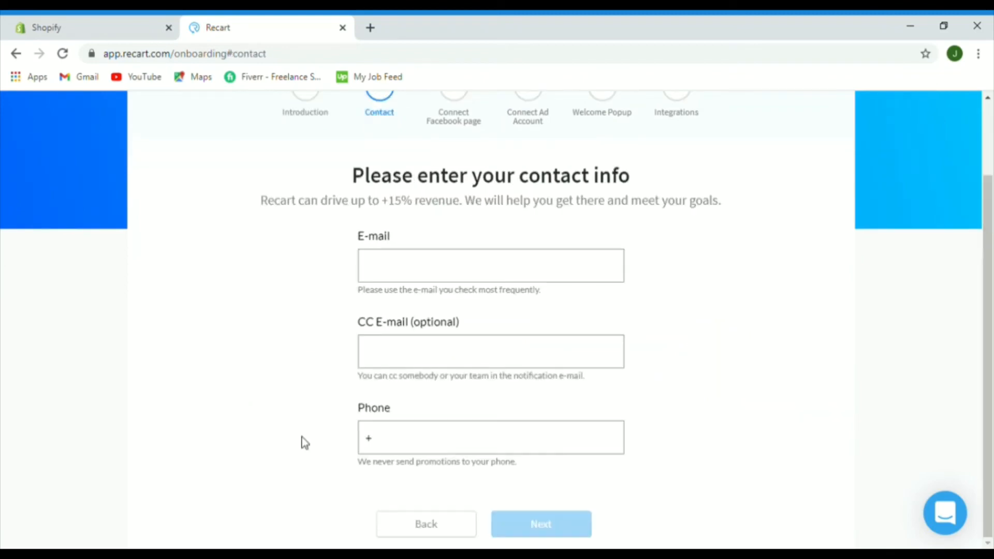
click(342, 27)
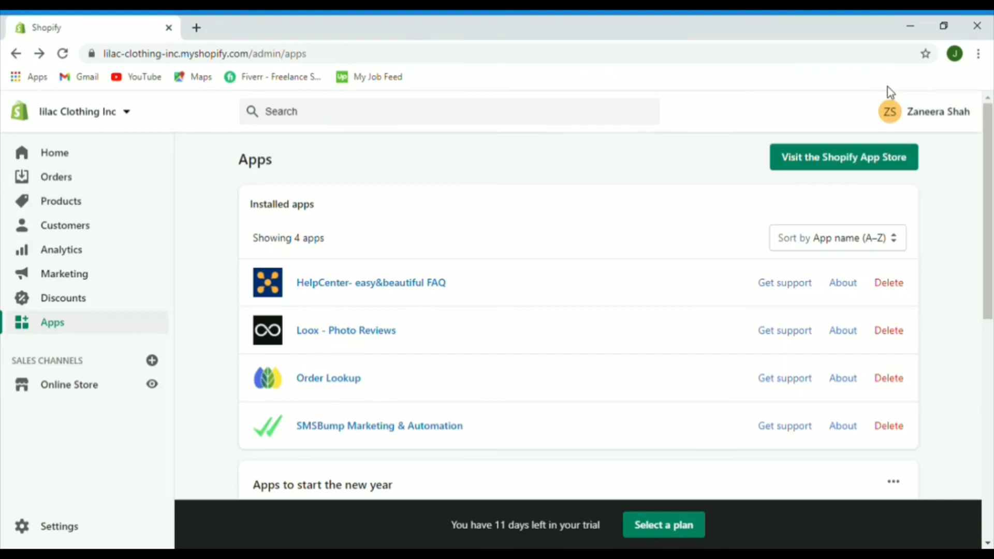
Step: Search the App Store for 'bold currency' and install Multi Currency Converter Hero
click(828, 157)
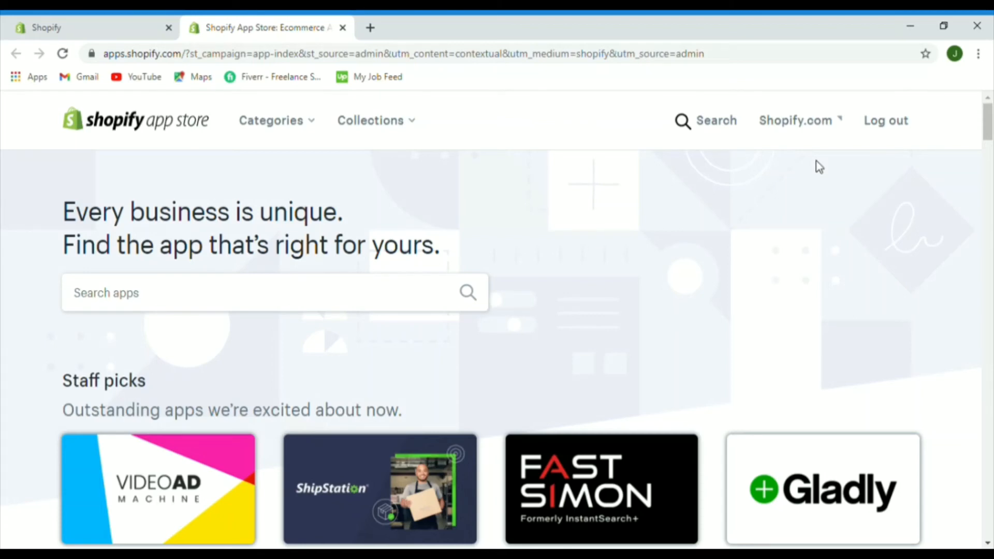
text(urrency)
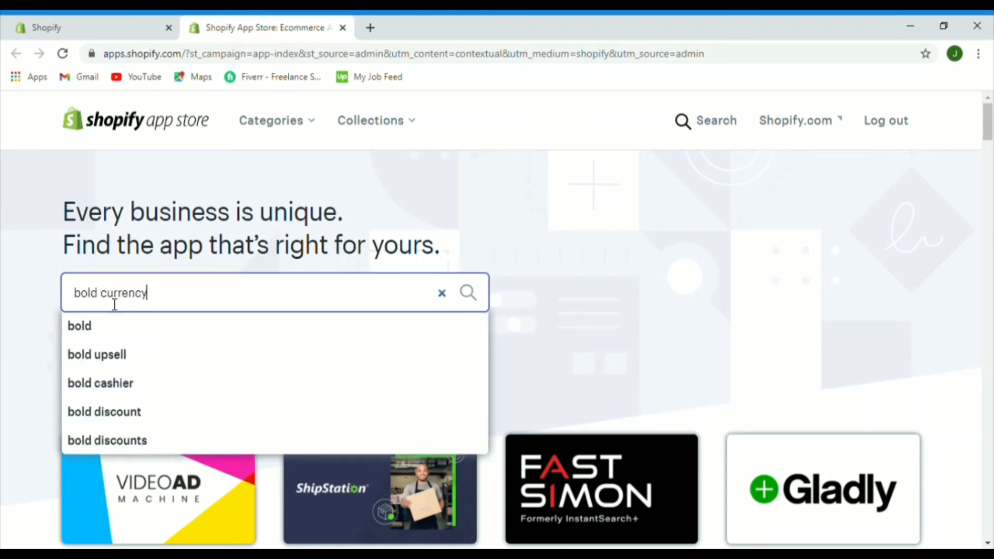
key(Return)
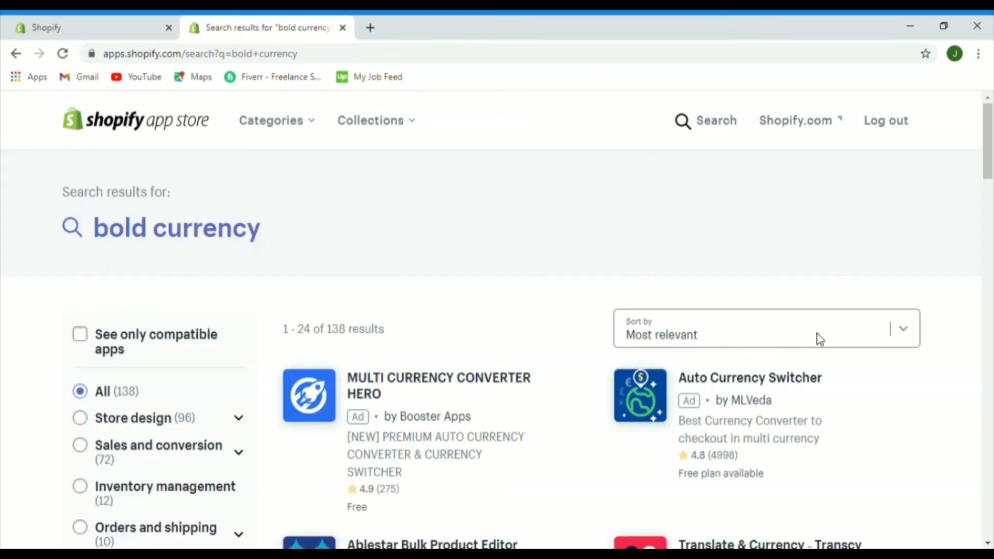
mouse_move(990, 165)
mouse_down()
mouse_move(991, 195)
mouse_move(989, 175)
mouse_up()
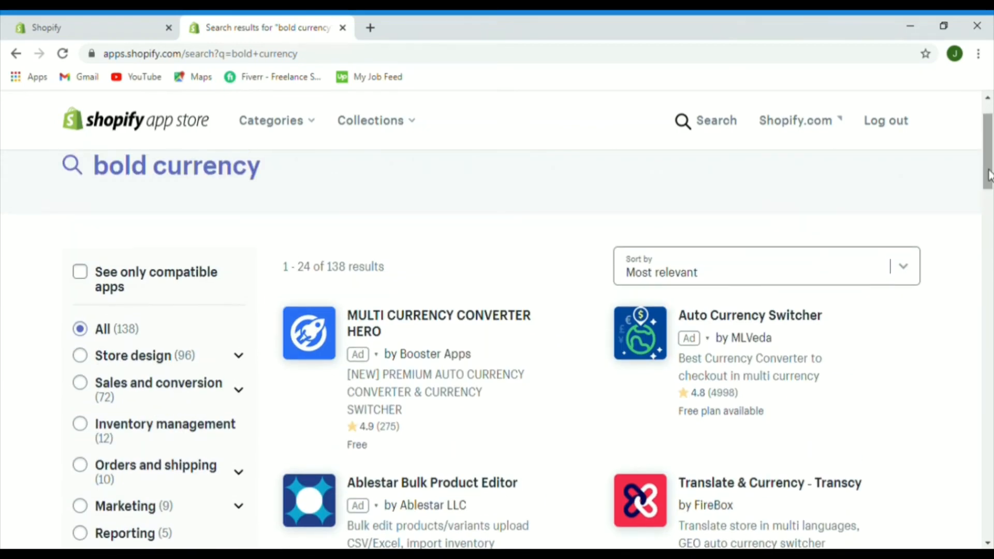
click(317, 334)
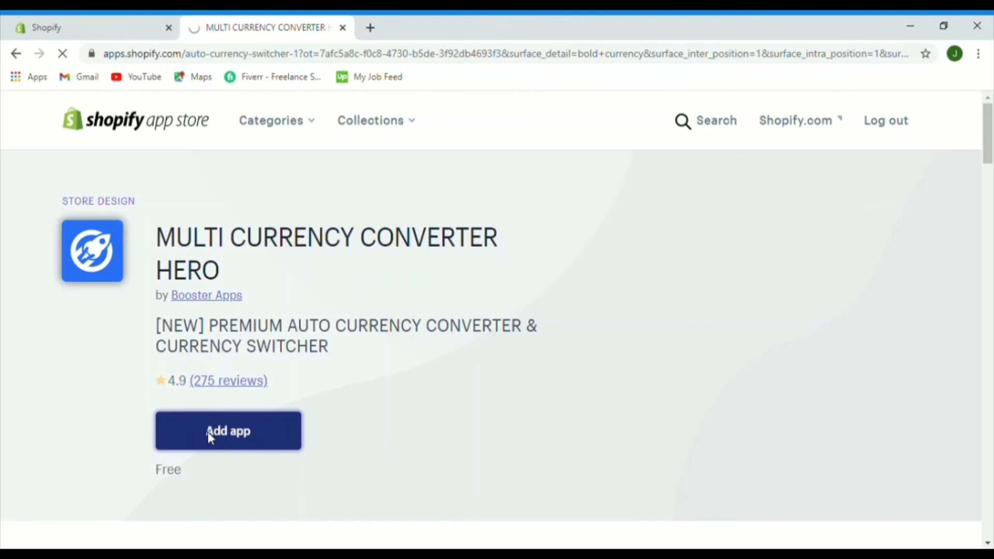
scroll(874, 406, down, 5)
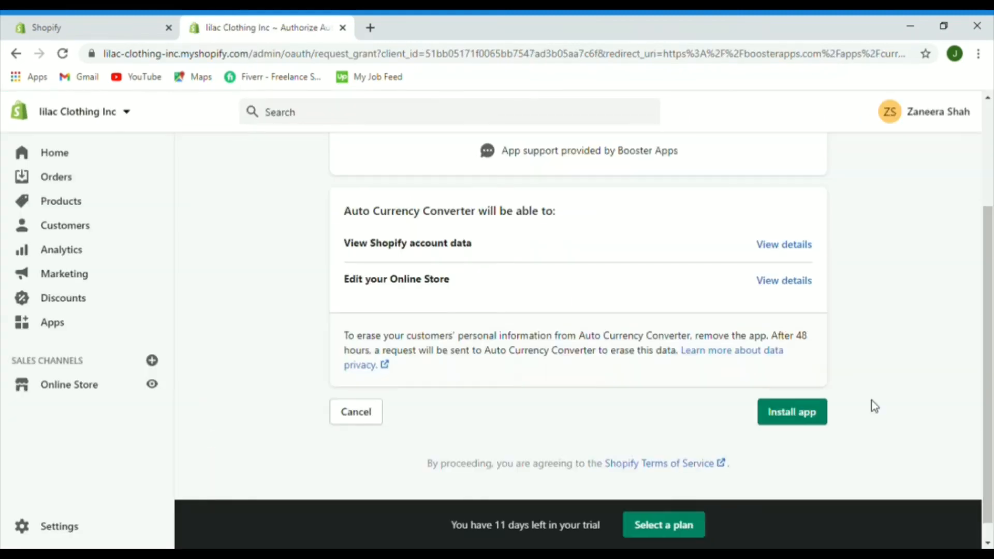
click(768, 417)
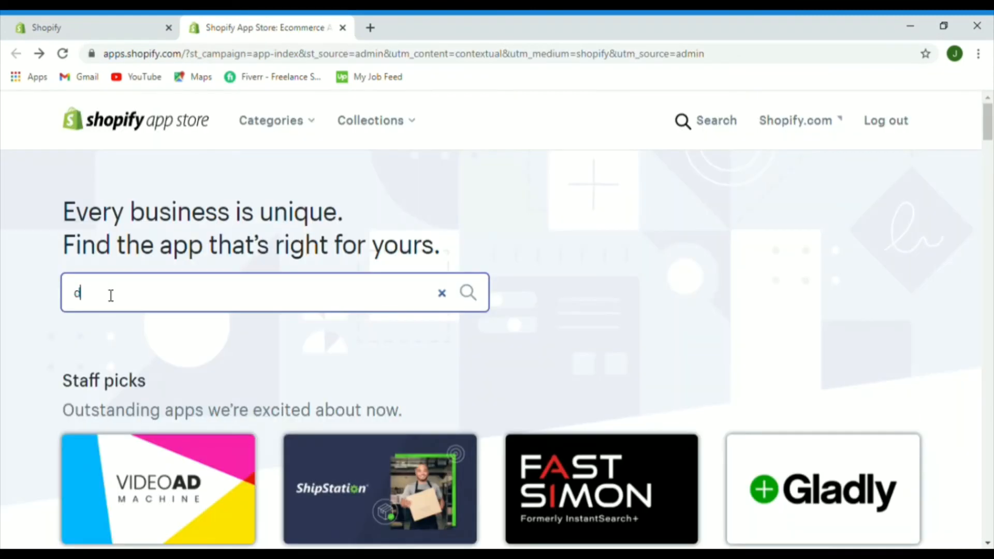
Step: Search for 'discounted upsells', open the Discounted Upsells listing and approve its install
text(iscounted)
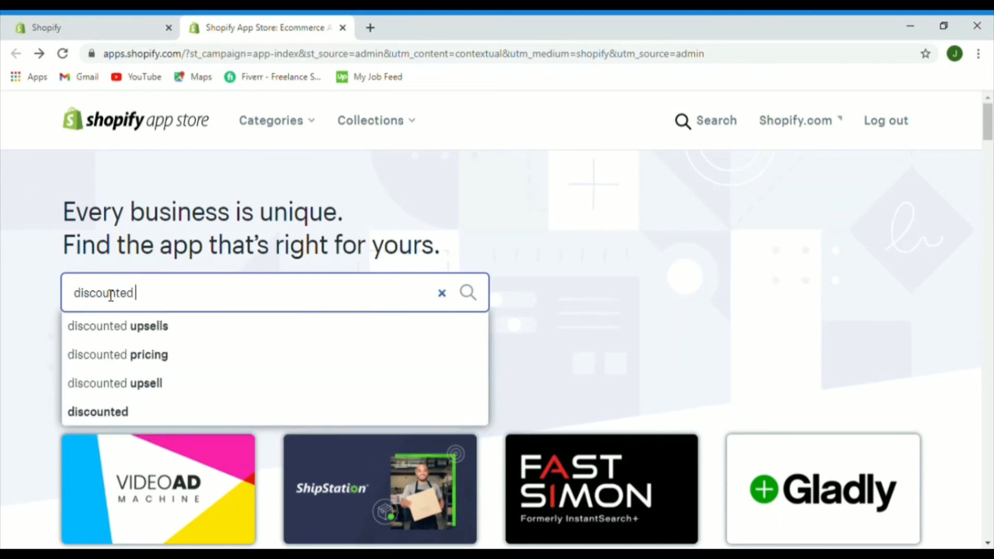
text( uo)
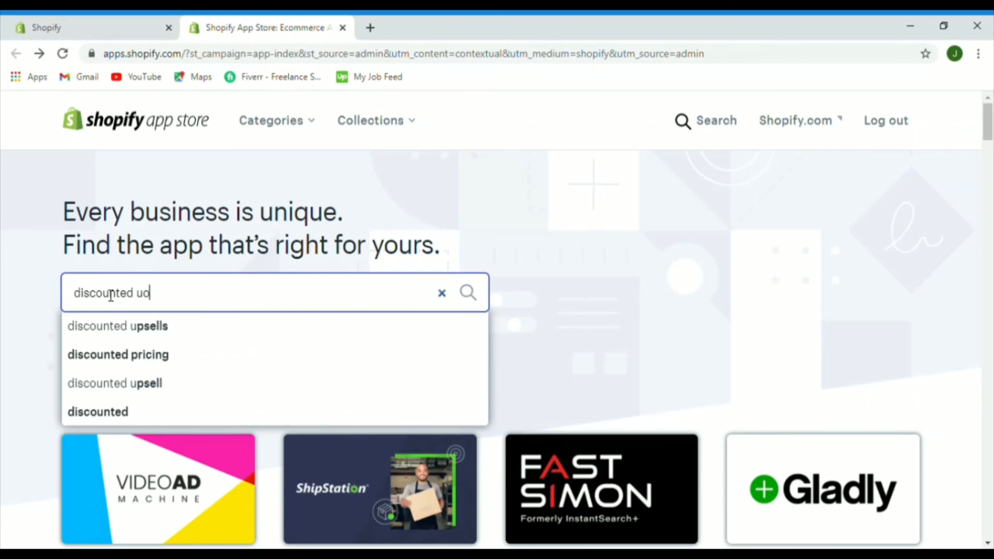
click(142, 331)
click(225, 409)
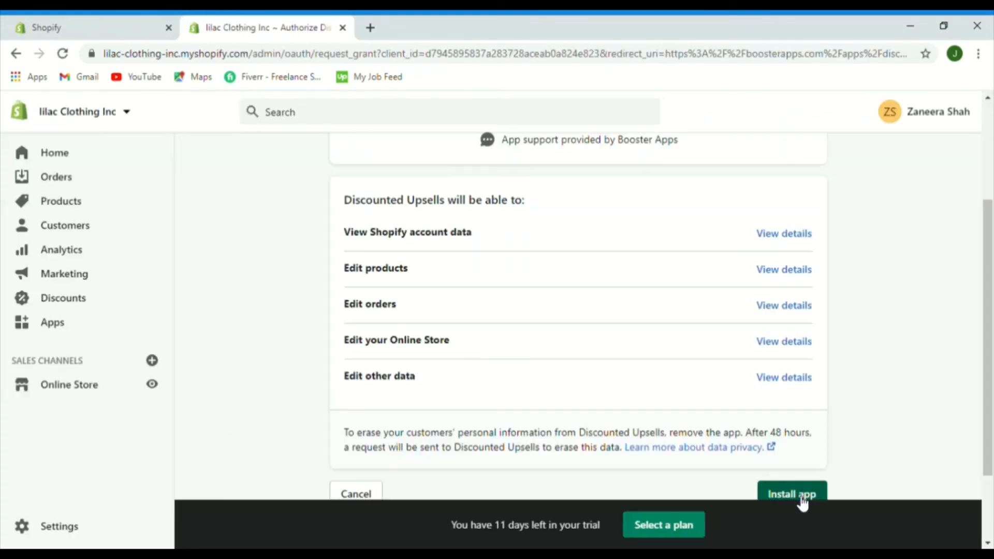
click(797, 495)
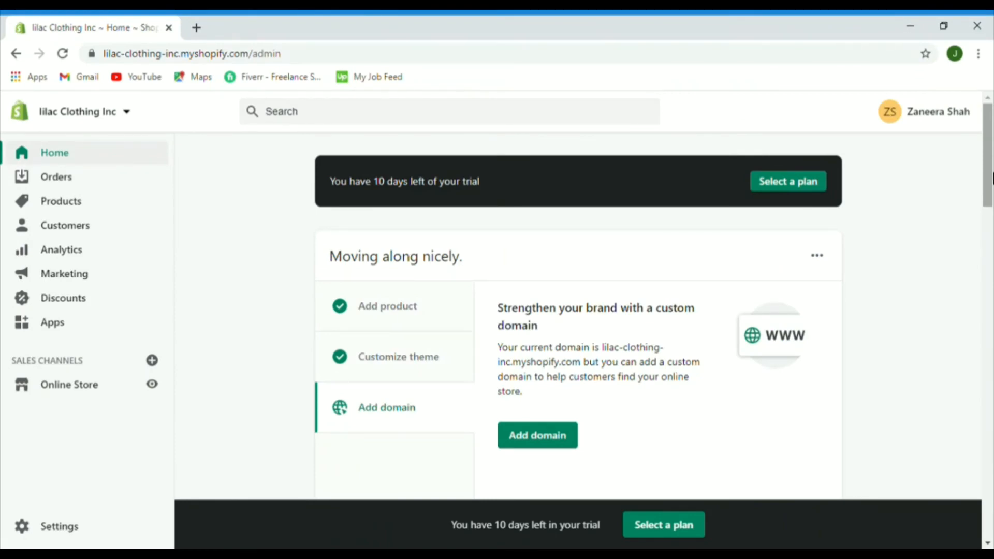
Step: Show the Online Store Pages list: Review, FAQs, Sizing Chart and Contact us
click(84, 396)
scroll(991, 272, down, 4)
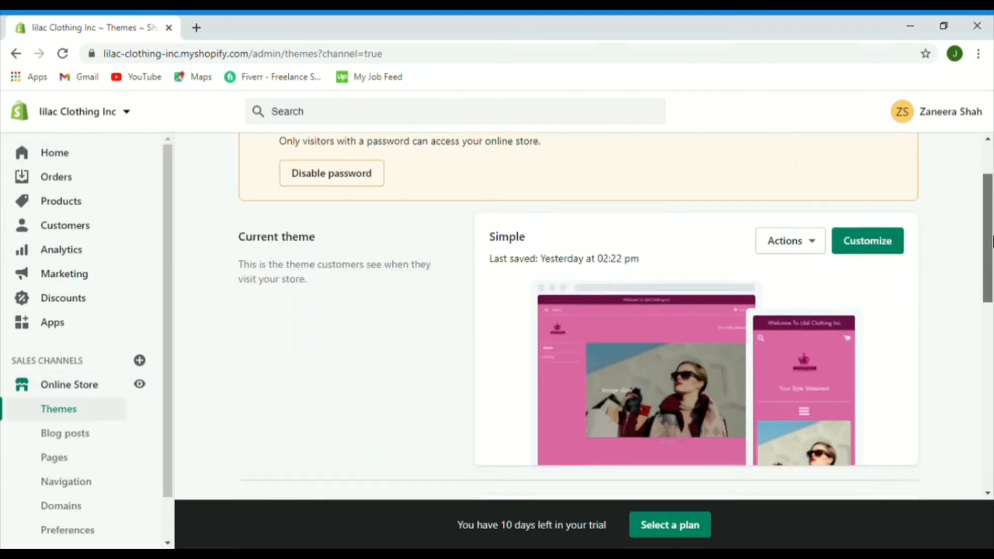
scroll(991, 271, up, 4)
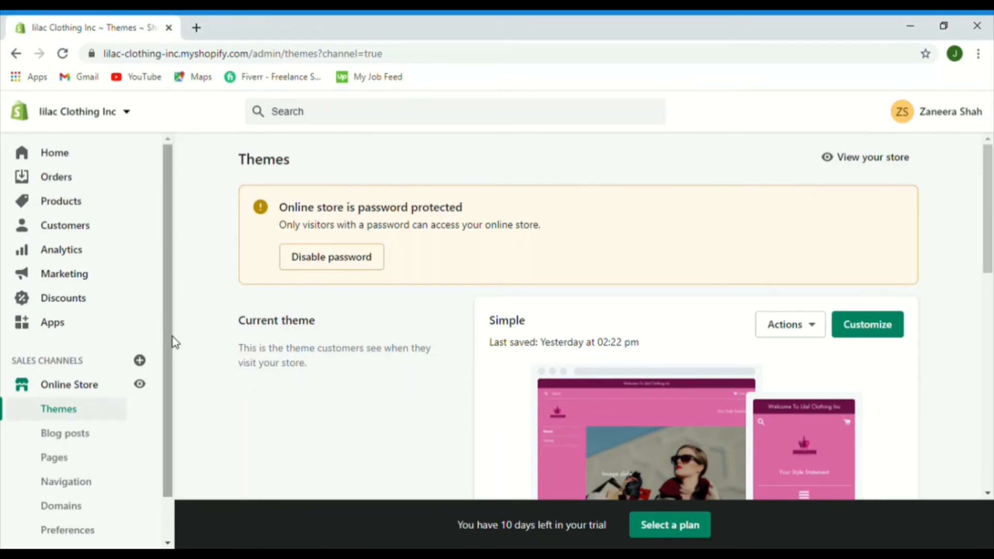
scroll(170, 341, down, 2)
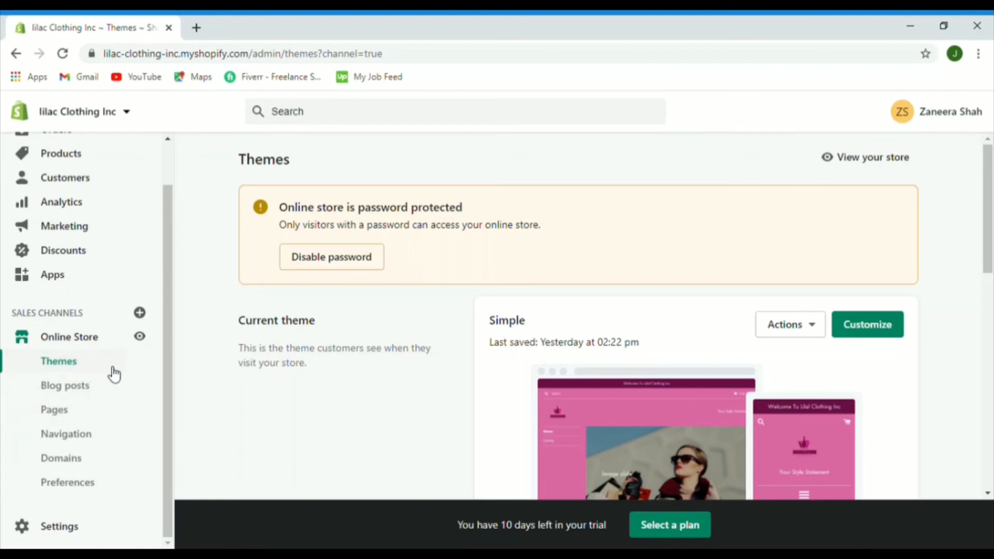
click(88, 412)
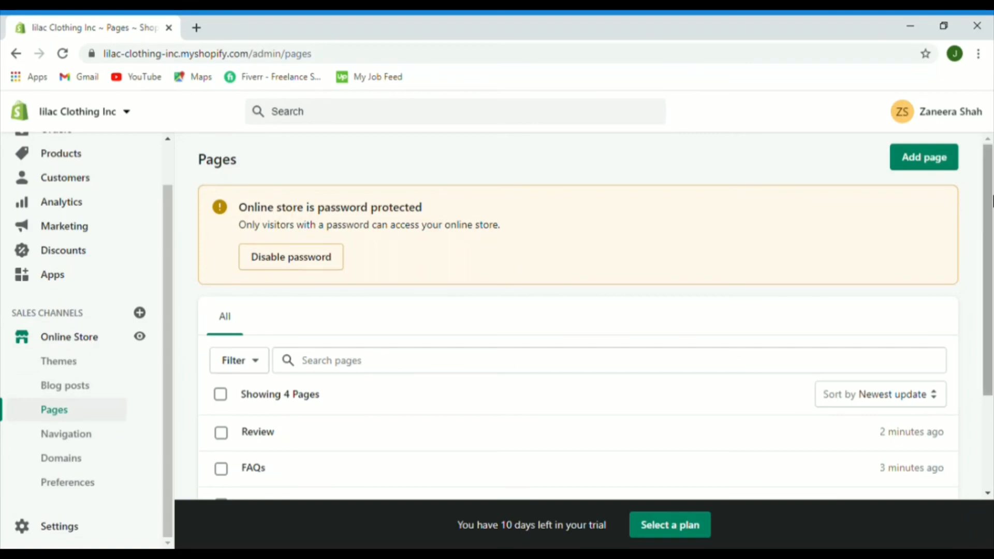
scroll(991, 315, down, 3)
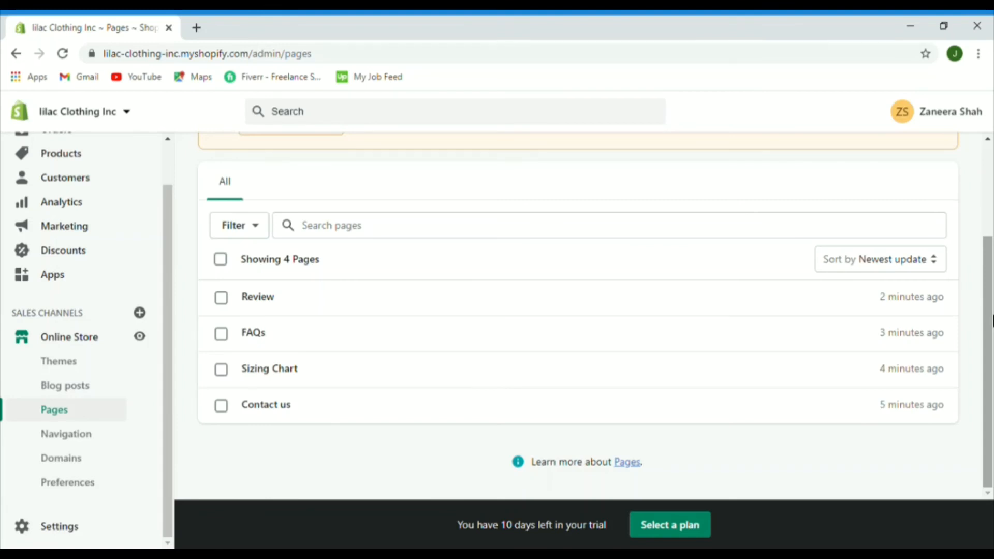
scroll(991, 290, up, 2)
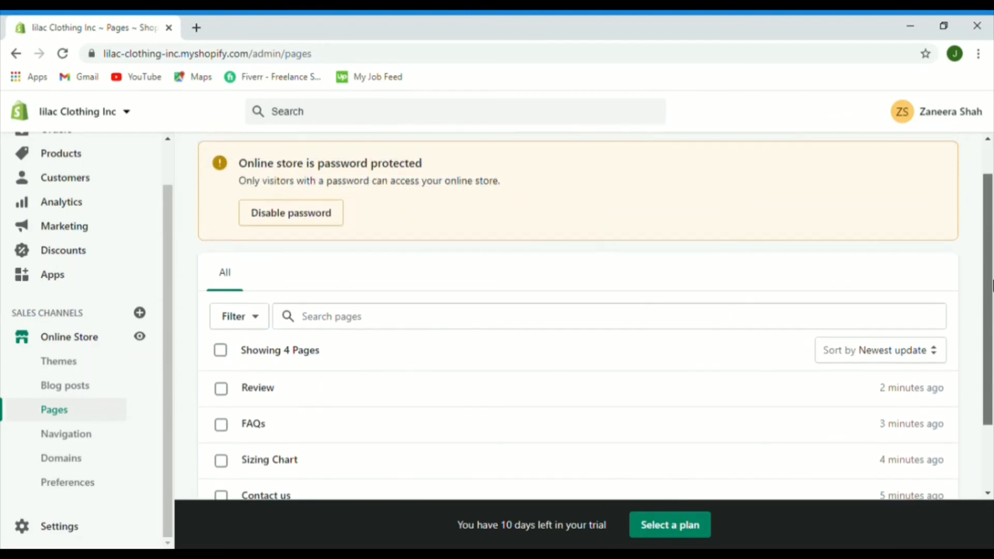
drag(991, 217, 991, 176)
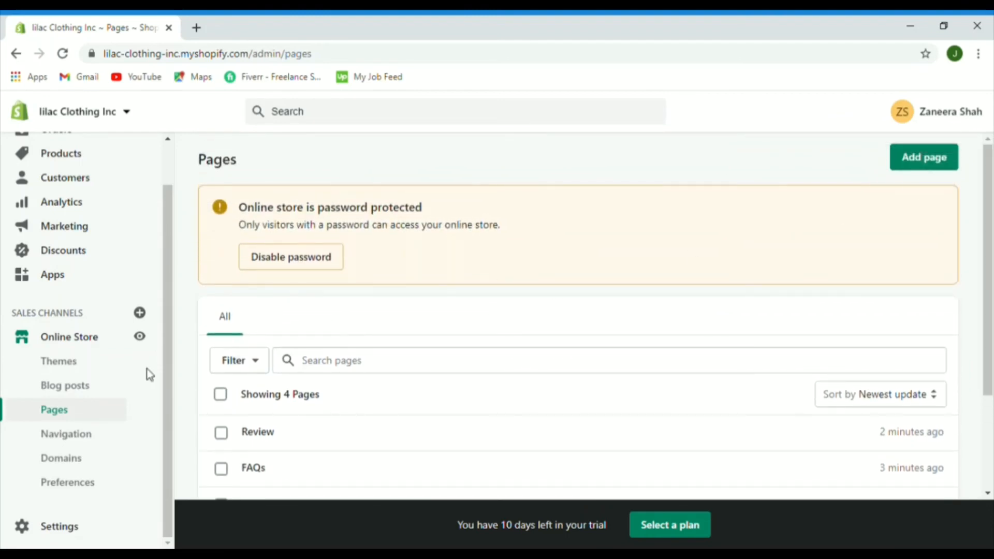
Step: Create and save a page titled 'Catalog', then return to the Pages list
click(910, 160)
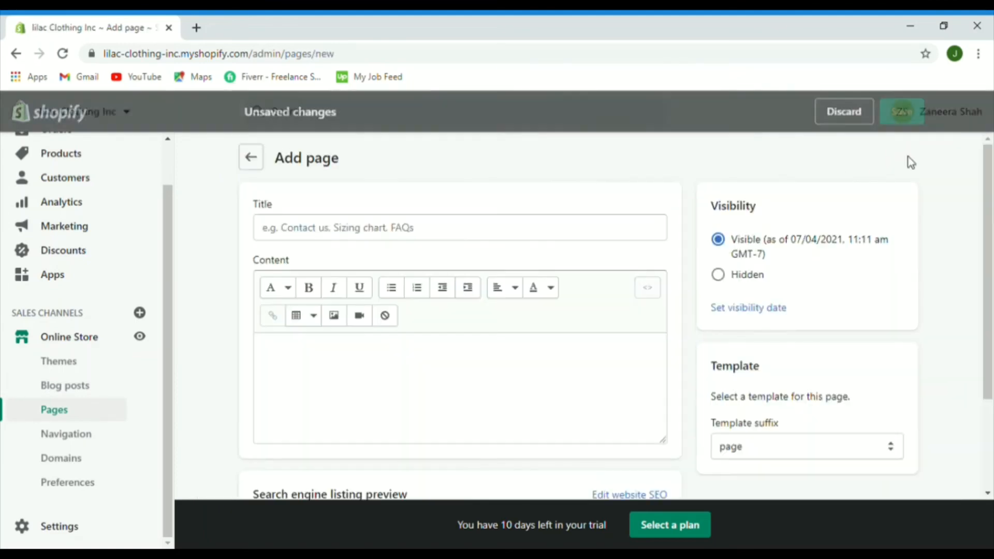
click(314, 238)
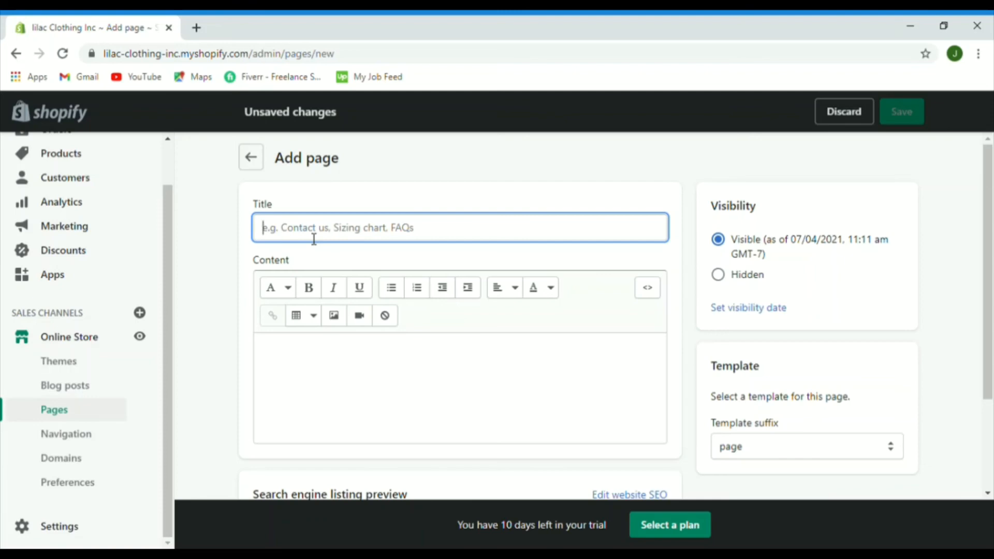
text(Ca)
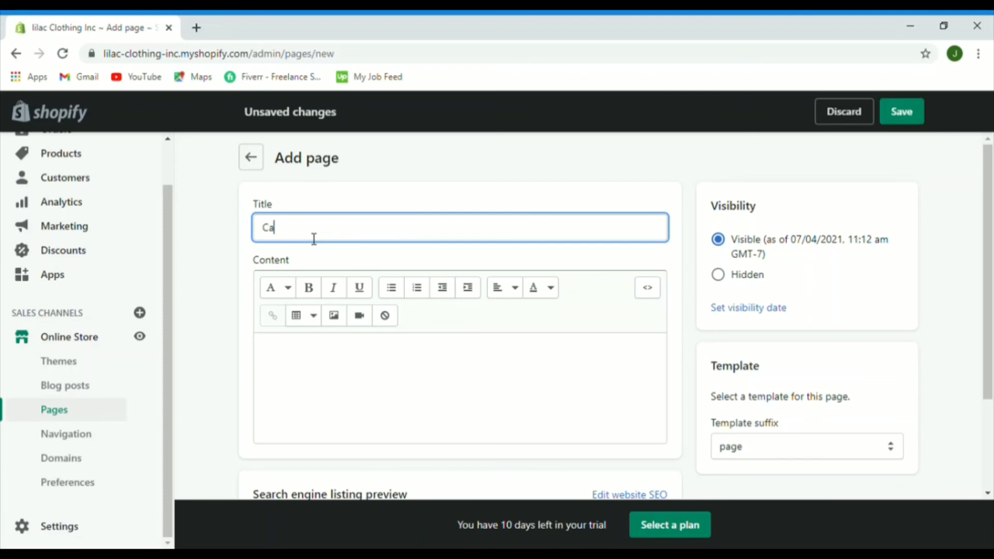
text(talog)
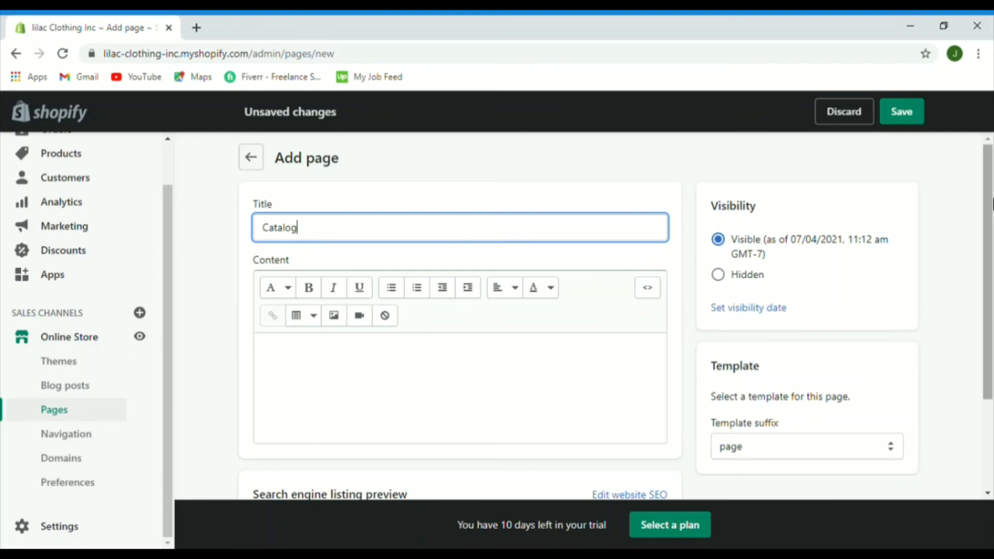
drag(986, 262, 992, 316)
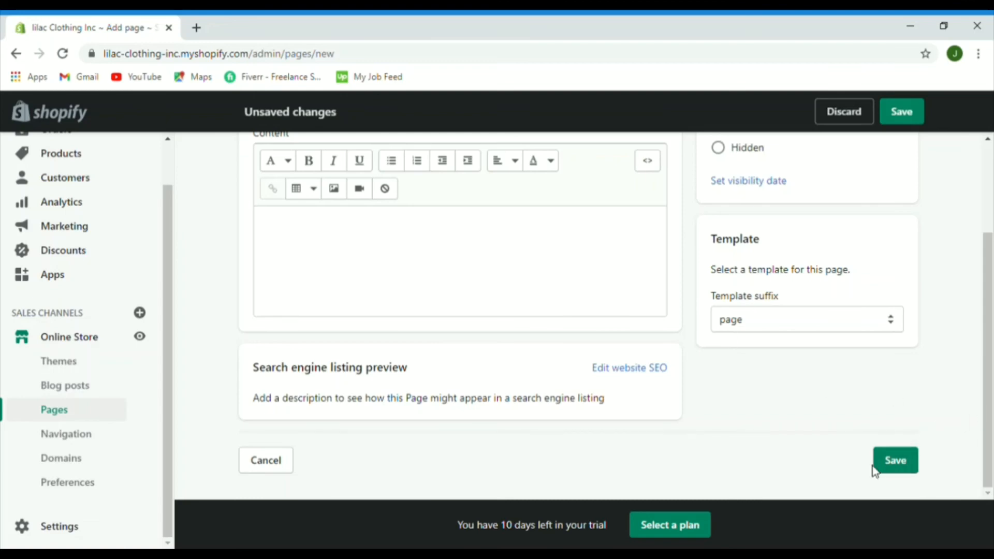
click(900, 468)
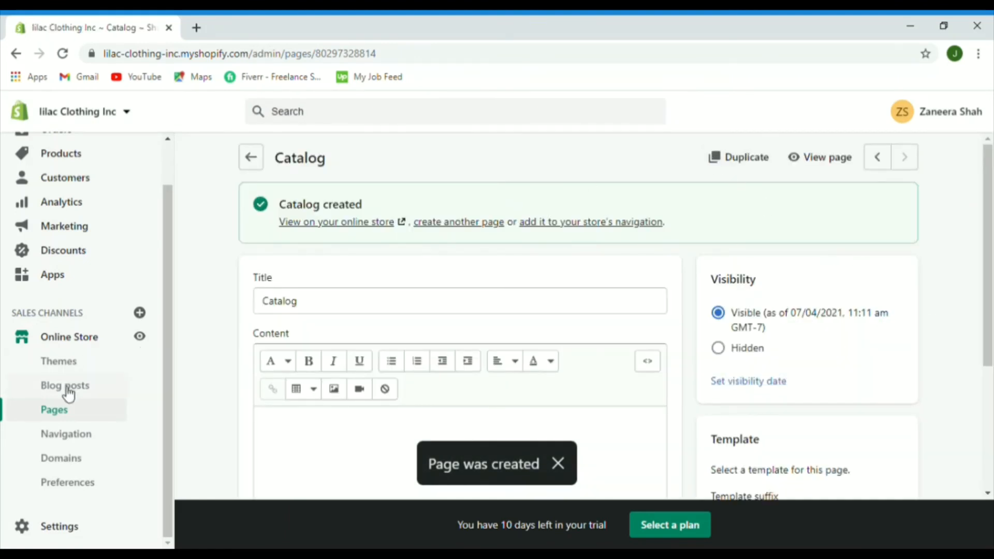
click(74, 417)
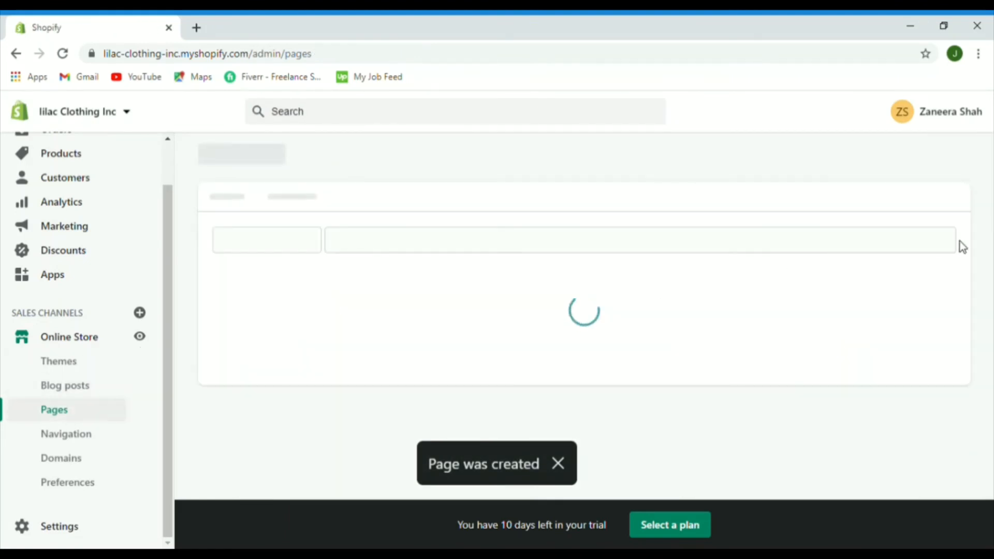
drag(991, 195, 991, 299)
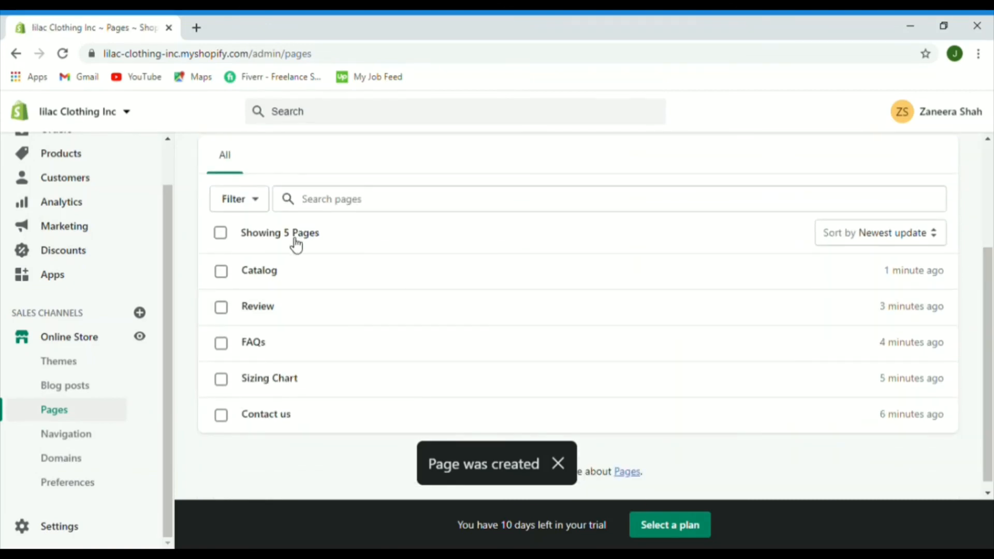
Step: Edit the Main menu items, replacing the Privacy Policy link with another target and adding an item
click(69, 440)
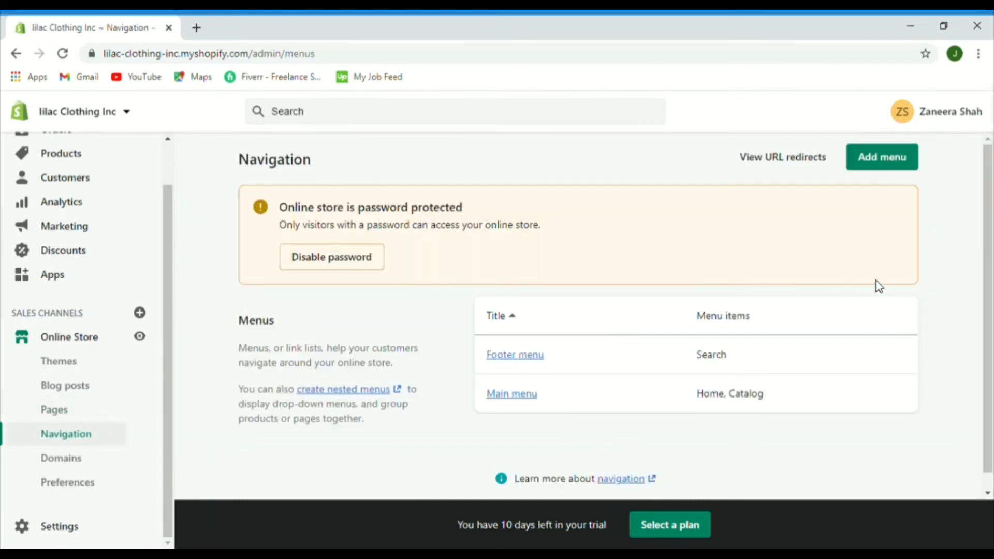
drag(991, 211, 991, 228)
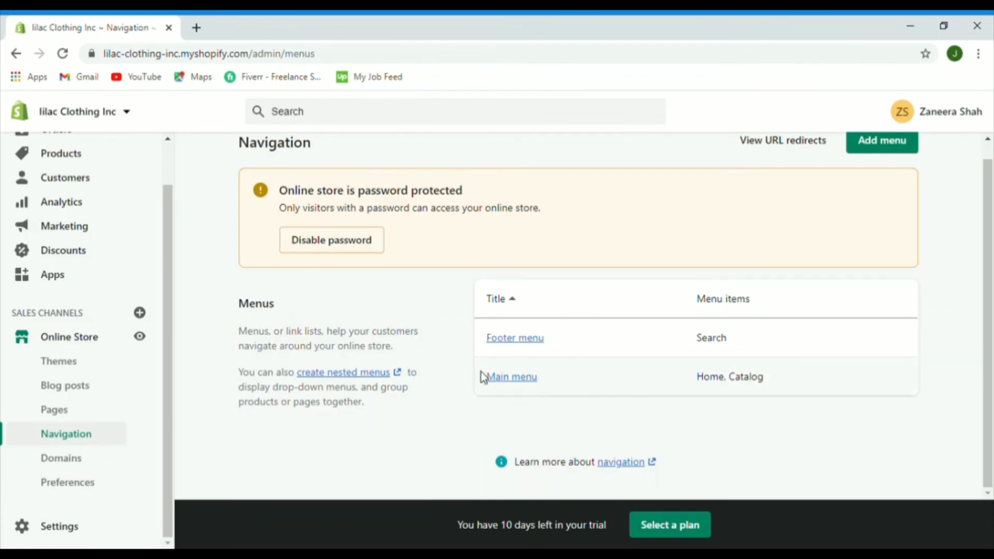
click(510, 381)
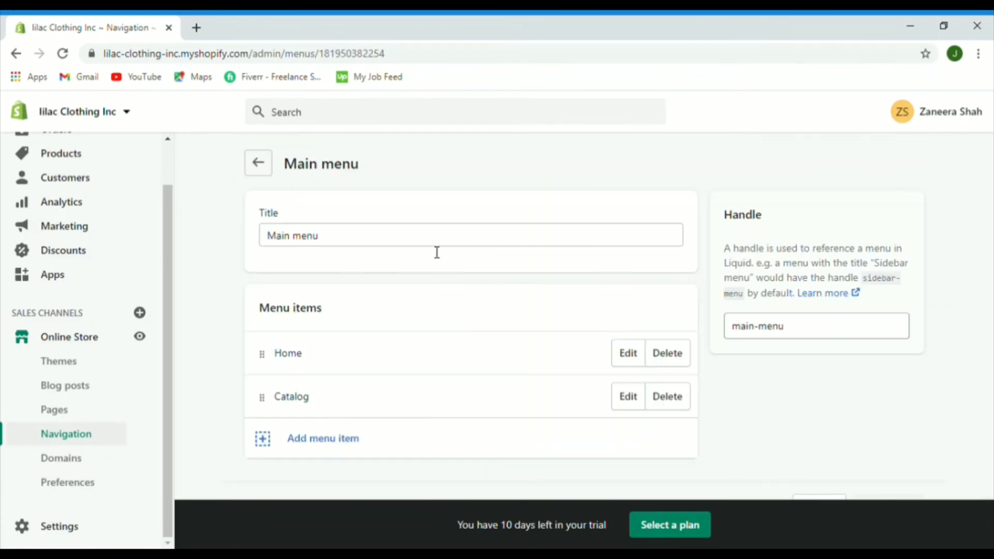
click(339, 245)
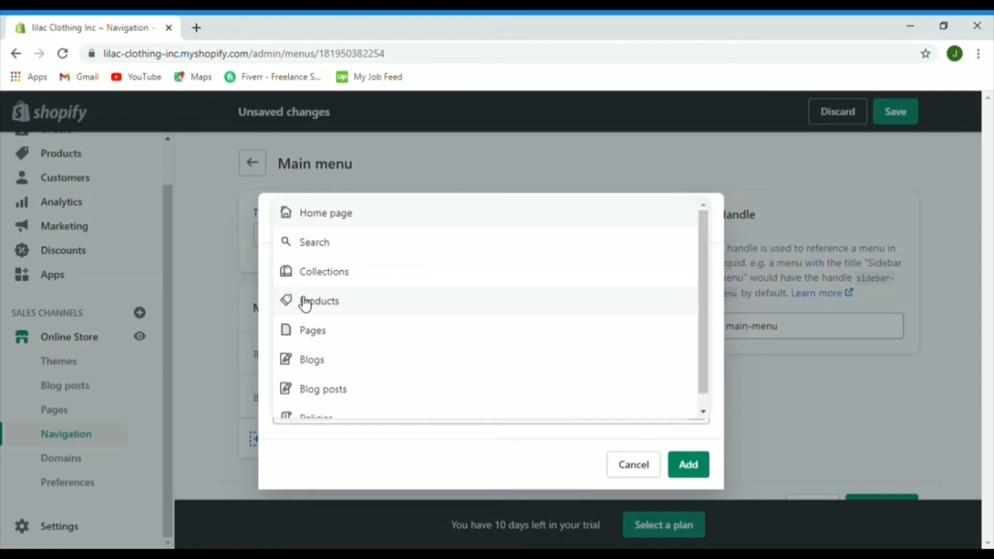
click(303, 429)
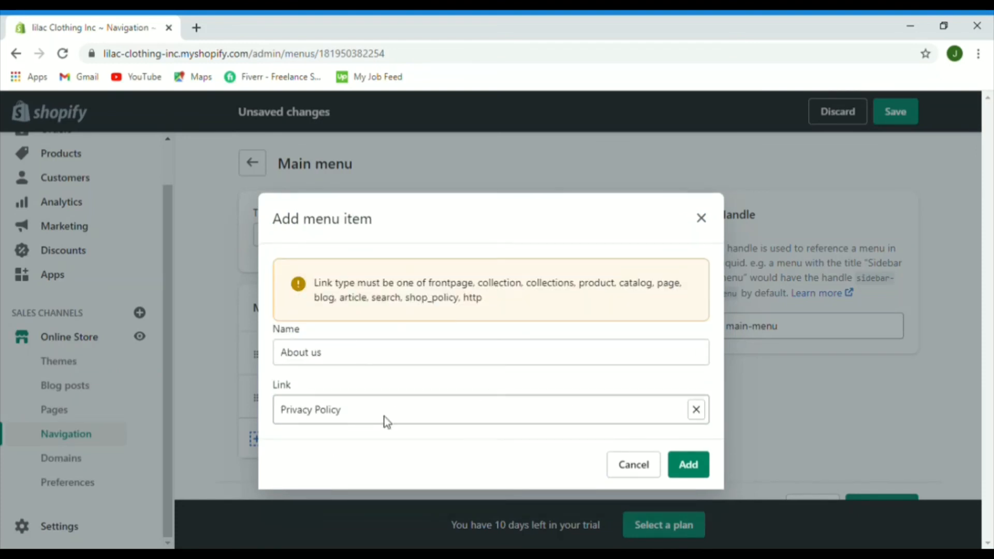
double_click(342, 412)
triple_click(365, 412)
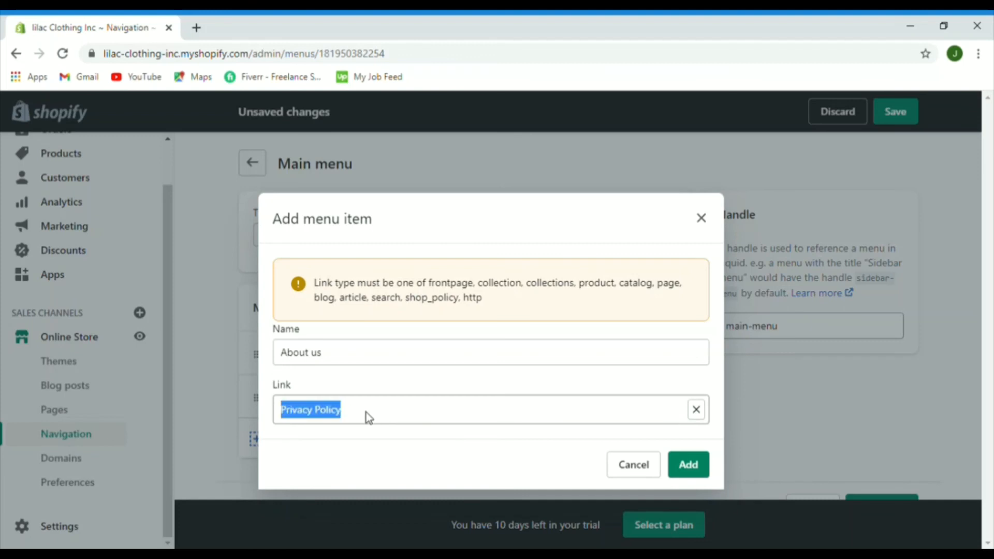
click(697, 410)
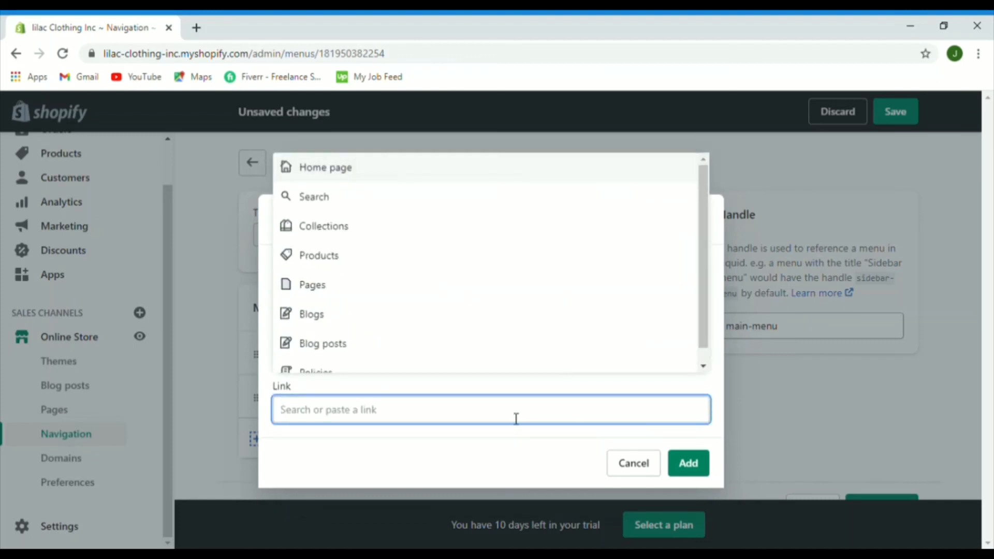
click(329, 207)
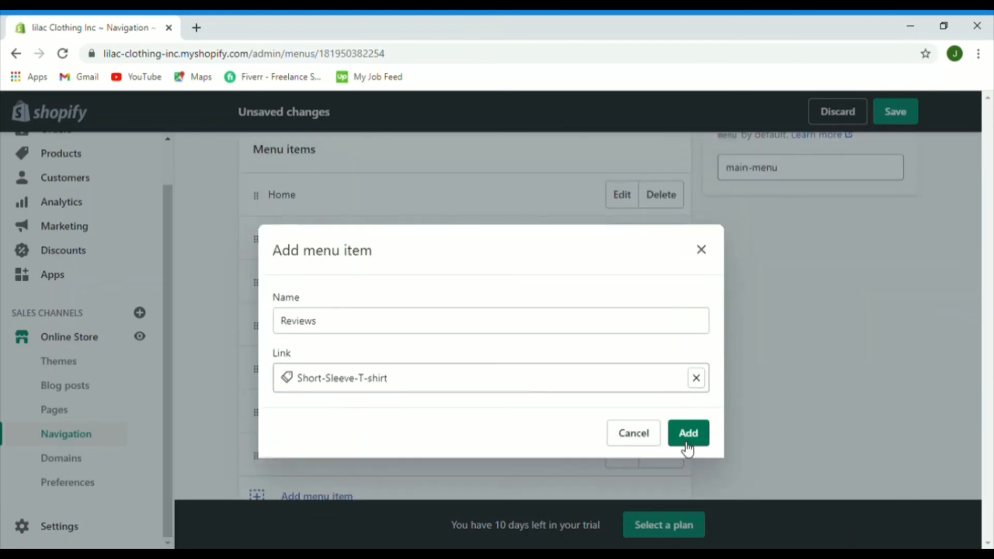
click(687, 435)
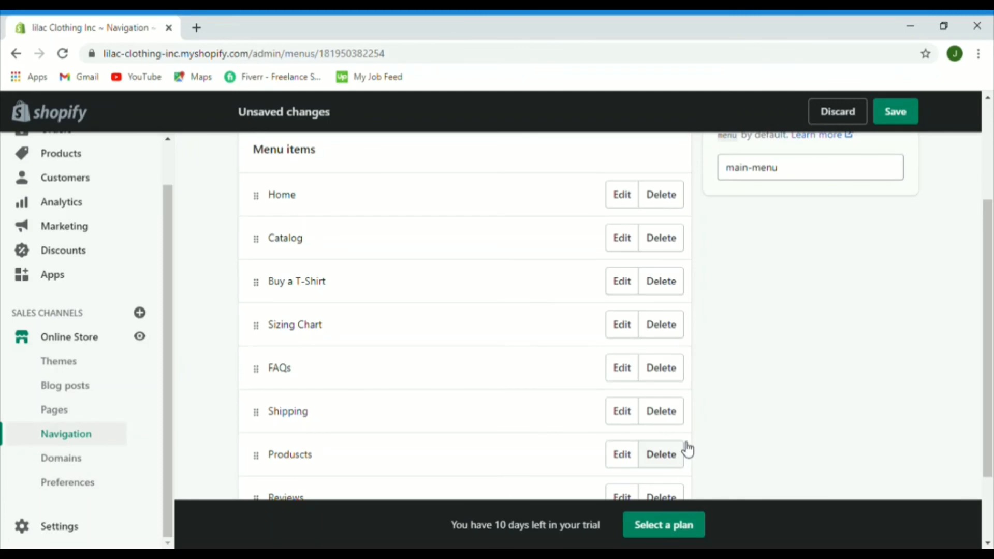
Step: Save the Main menu and go back to the Navigation list with Main menu and Footer menu
scroll(992, 316, up, 3)
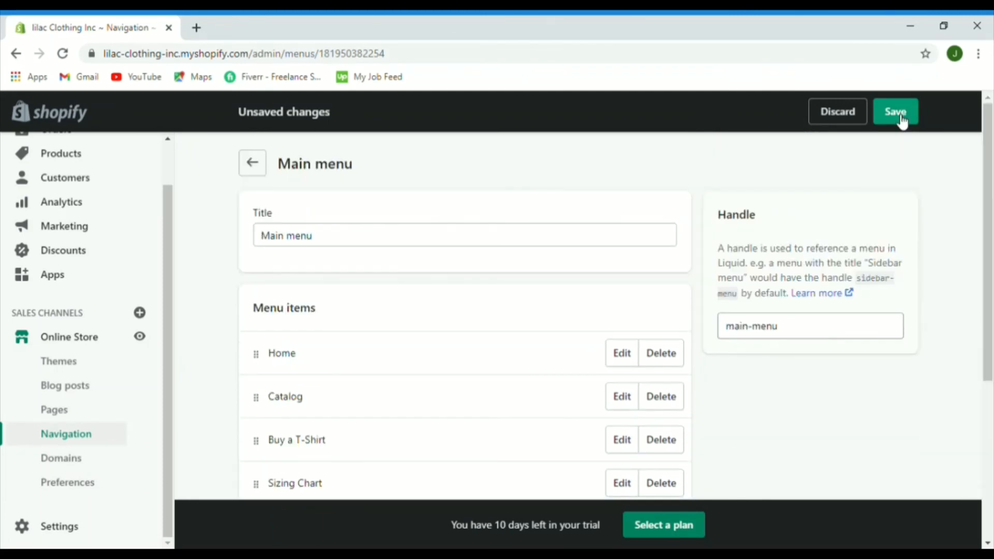
click(902, 116)
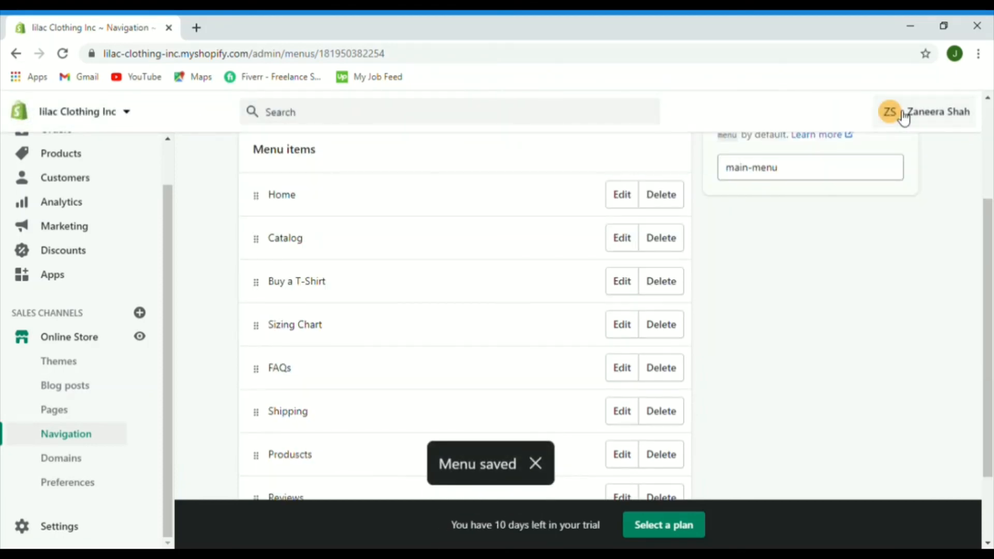
drag(992, 281, 992, 223)
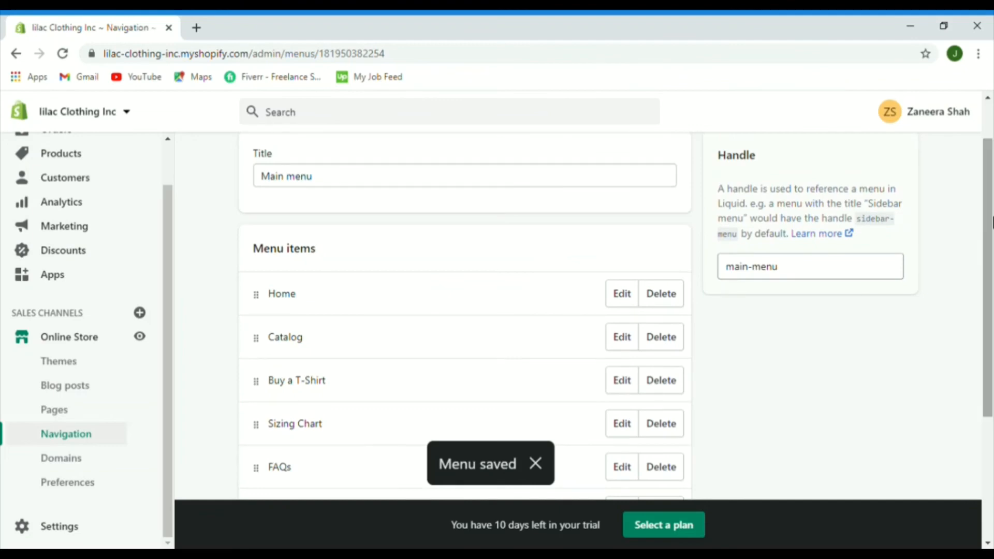
scroll(992, 181, up, 1)
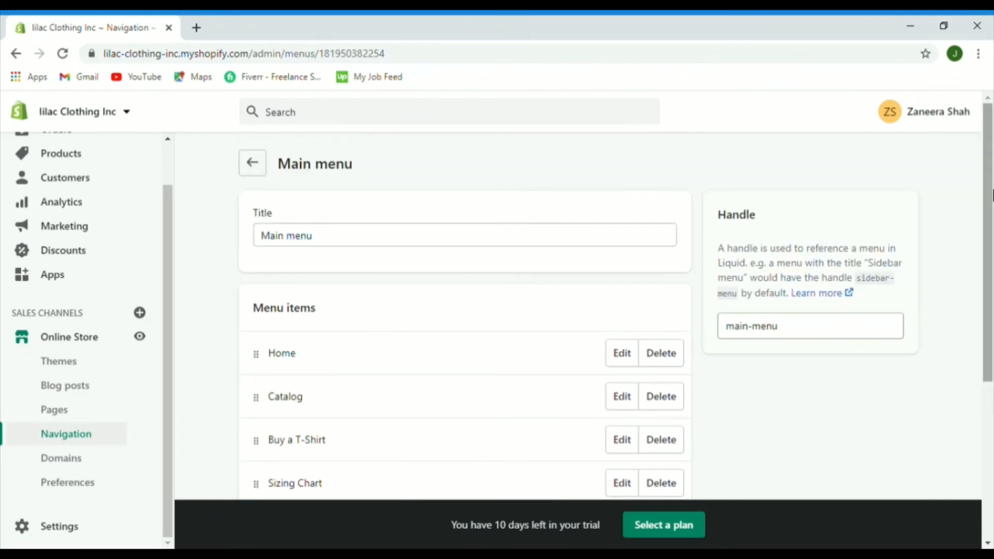
click(252, 166)
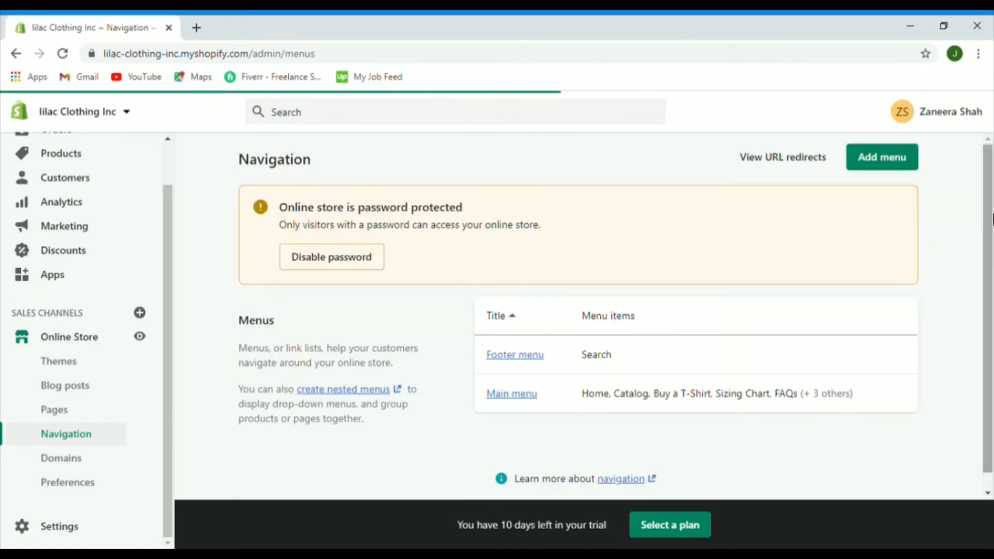
scroll(989, 283, down, 1)
scroll(990, 284, up, 1)
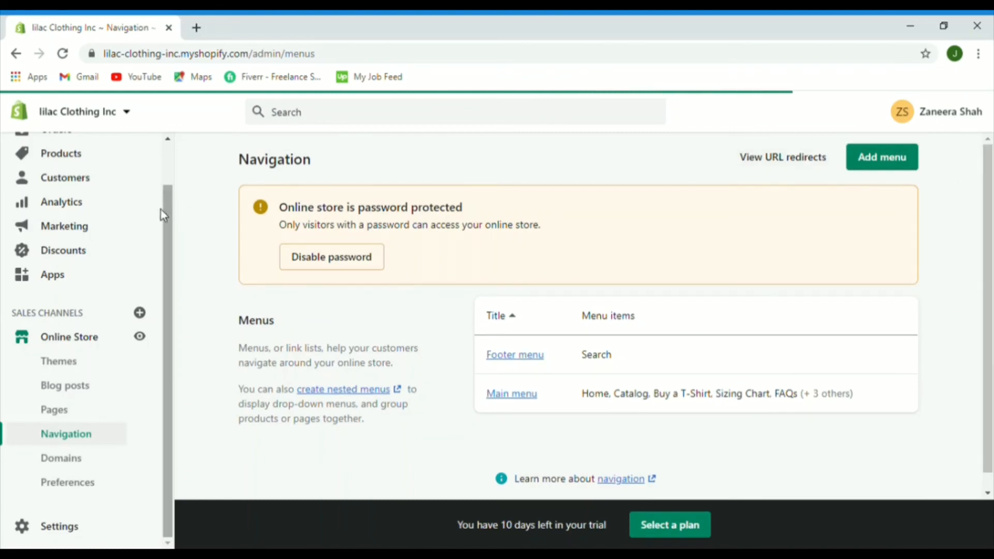
drag(169, 210, 173, 148)
scroll(92, 313, down, 1)
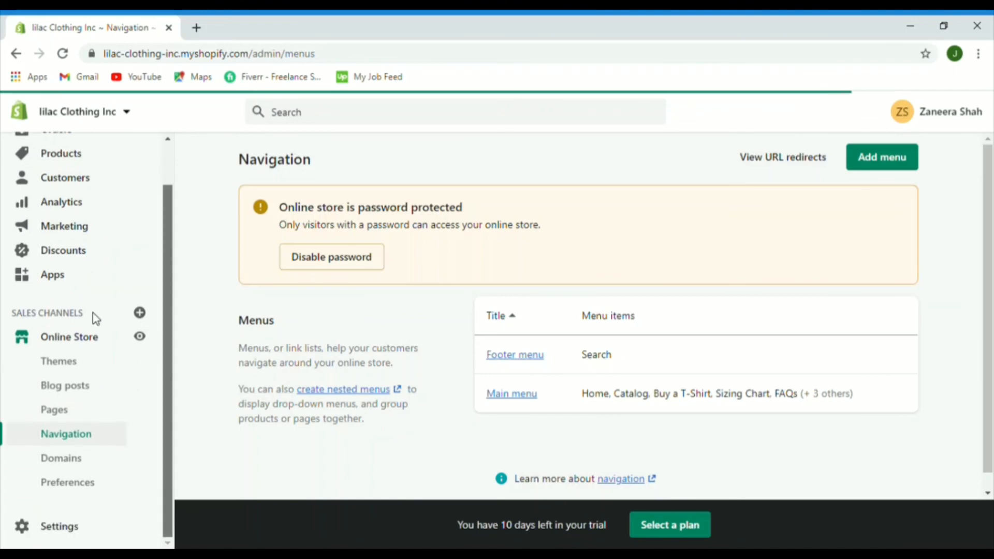
Step: Preview the live storefront and scroll it to confirm Catalog appears below Home
click(140, 341)
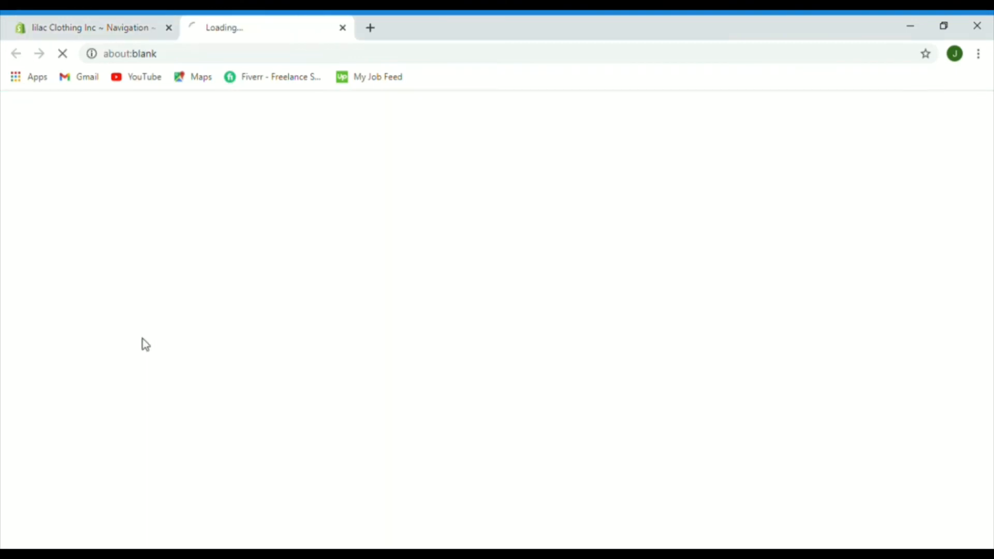
click(89, 20)
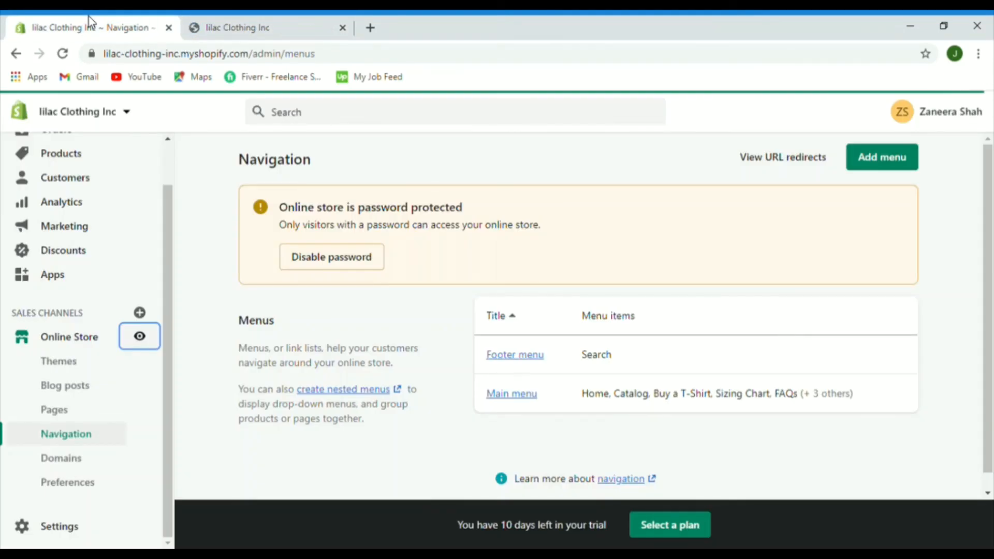
click(262, 23)
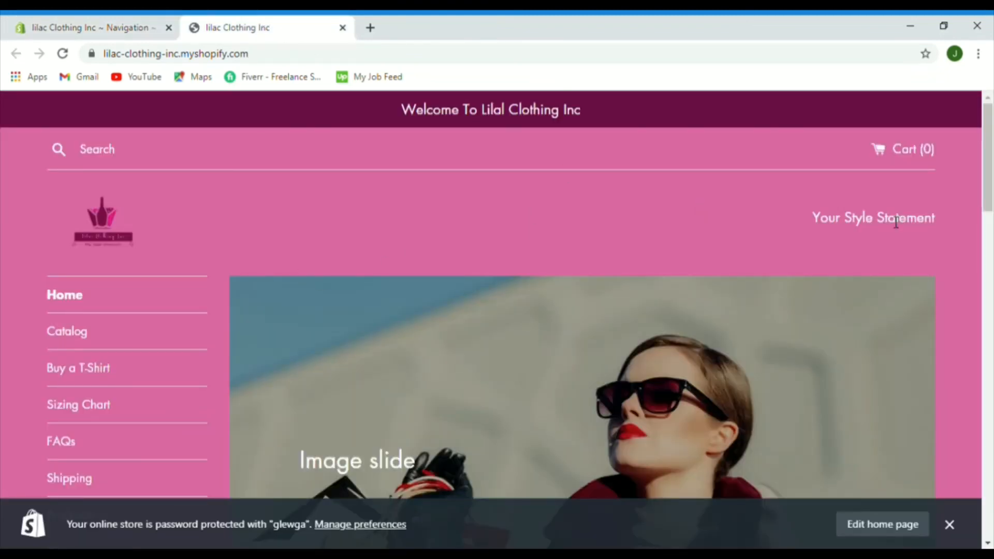
drag(991, 150, 991, 180)
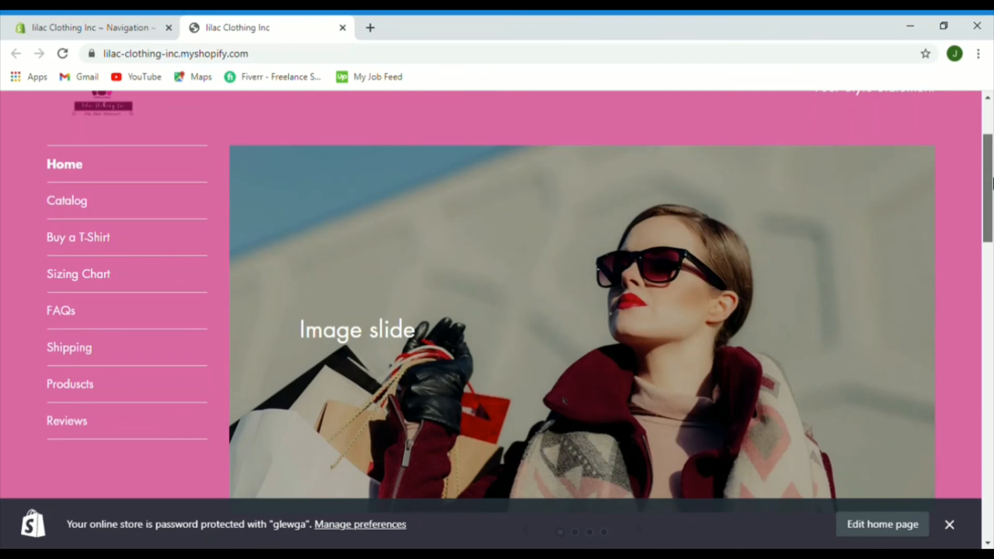
drag(991, 180, 990, 373)
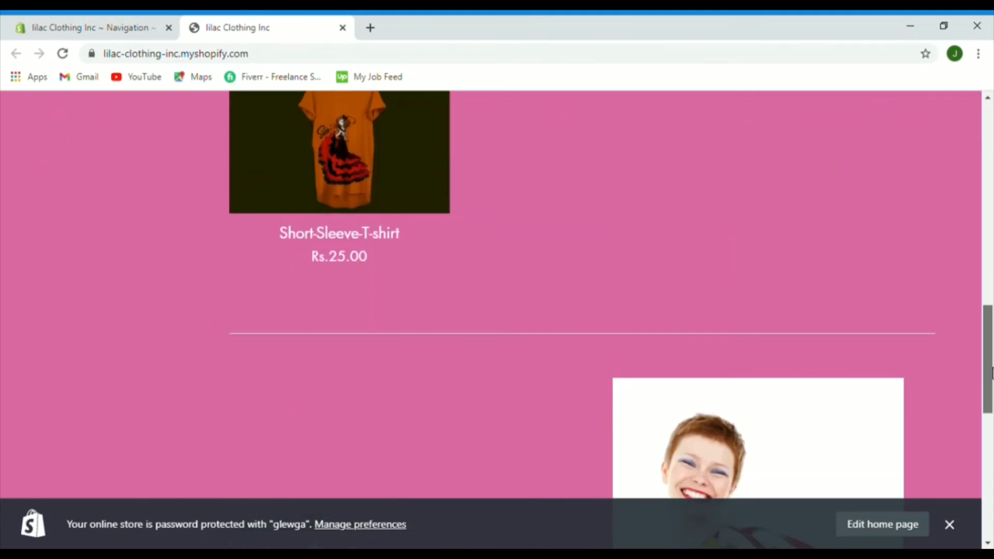
drag(991, 432, 990, 269)
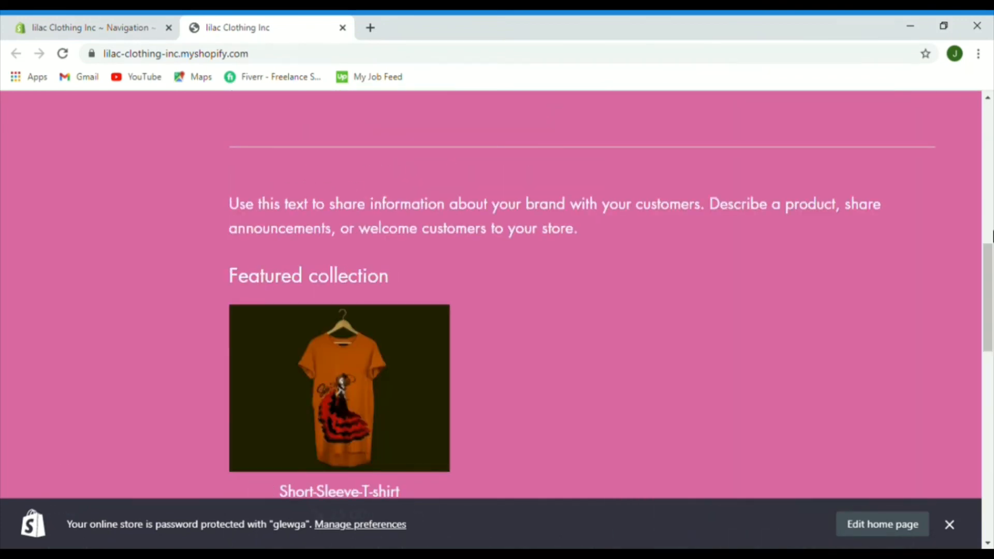
drag(972, 310, 989, 156)
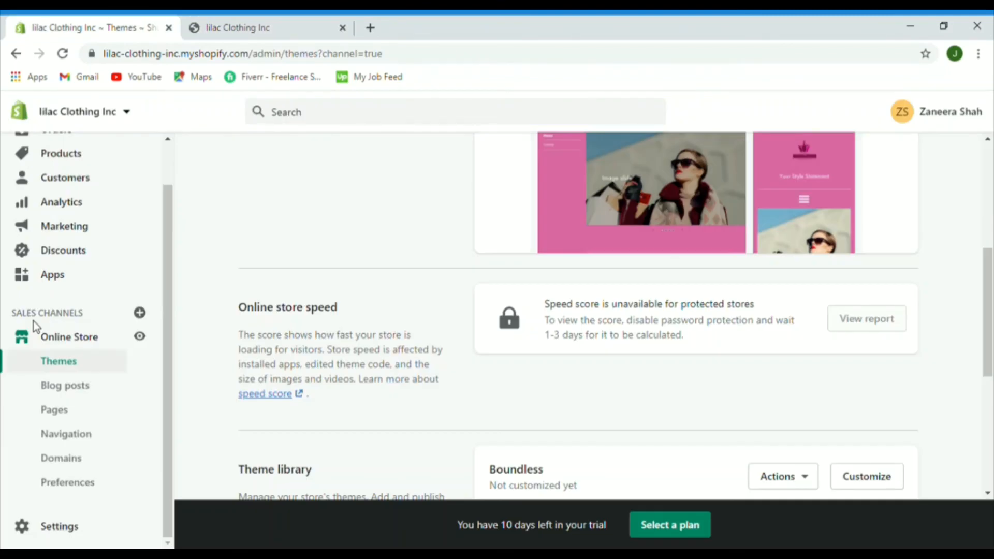
Step: From Blog posts, start a new empty blog post
click(74, 393)
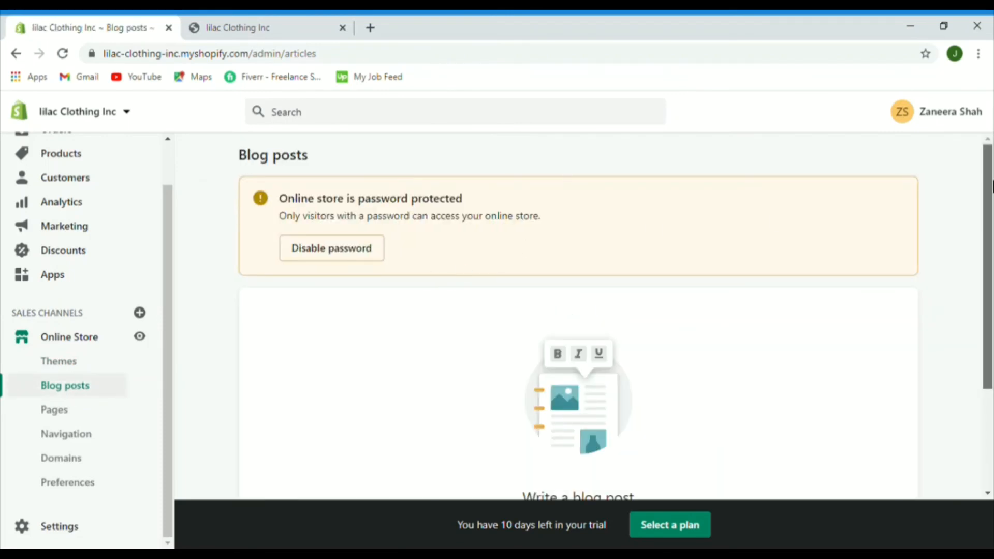
drag(989, 188, 991, 326)
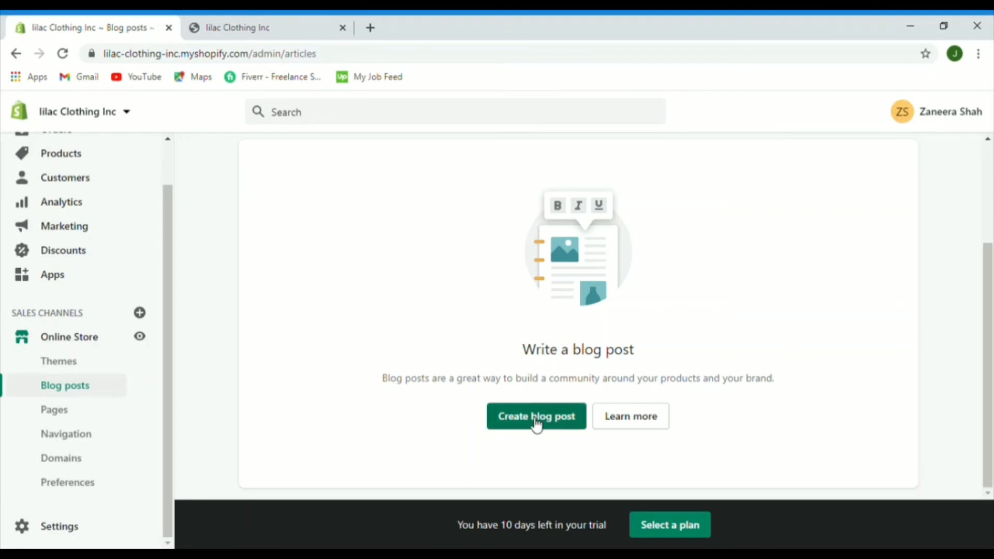
click(536, 426)
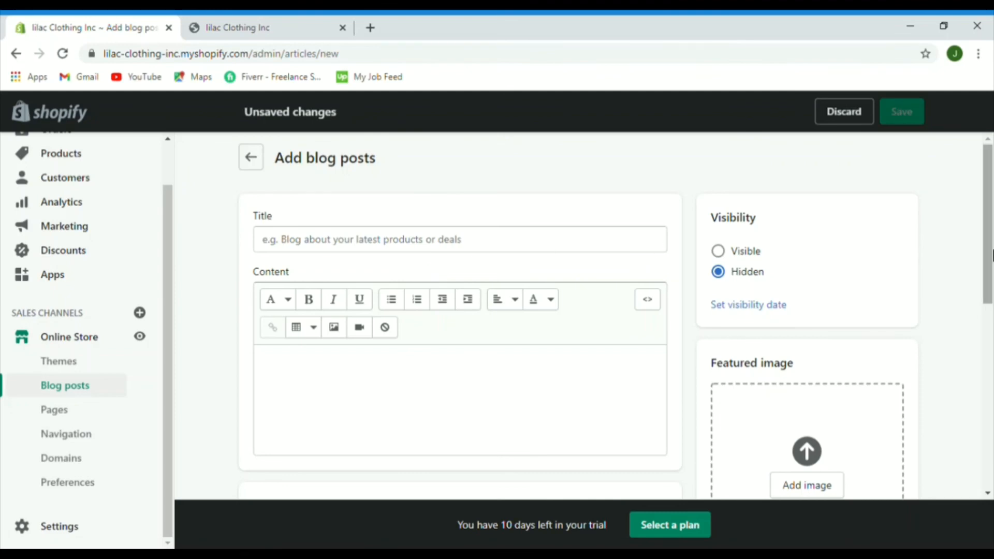
drag(988, 257, 991, 334)
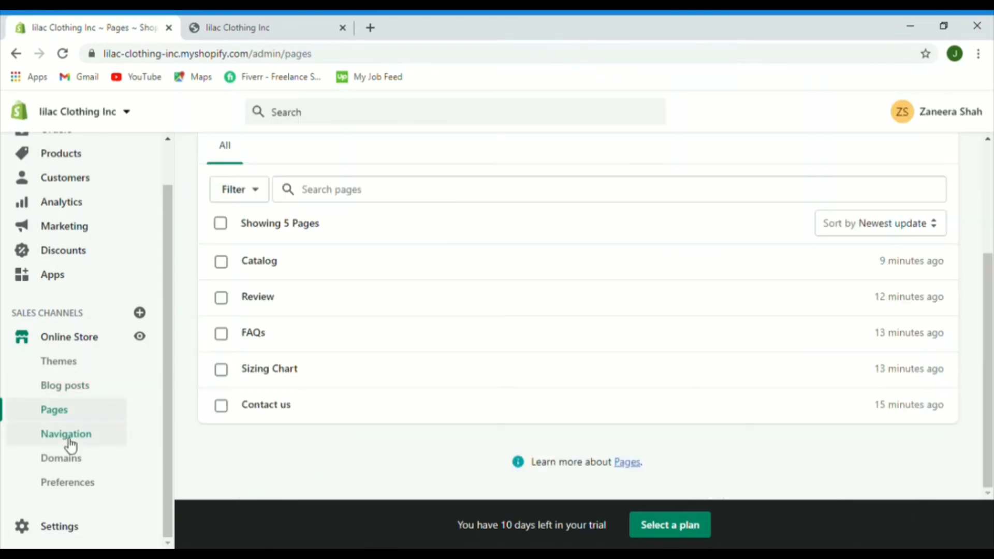
Step: Rename the Footer menu to 'Search us', save it, and go to the Domains page
click(68, 438)
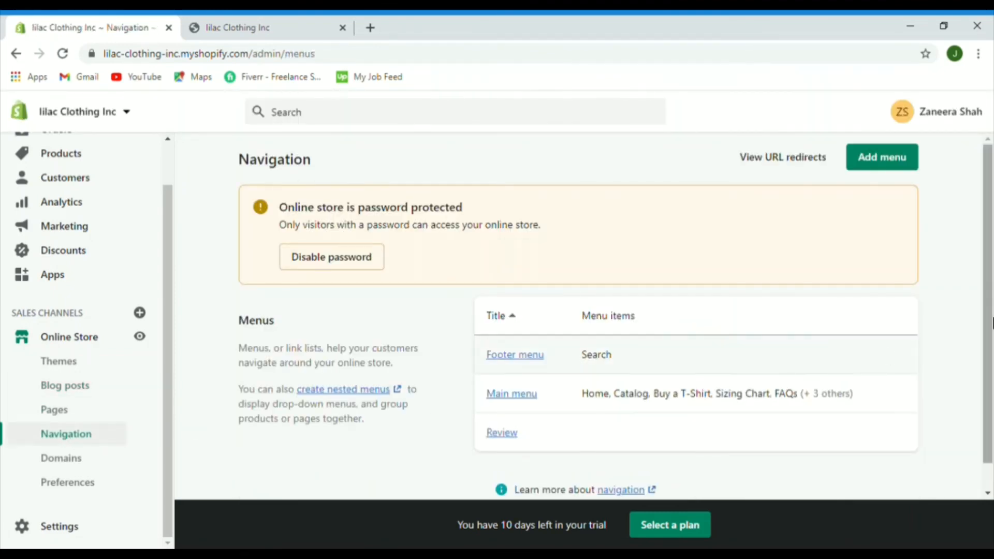
scroll(991, 370, down, 1)
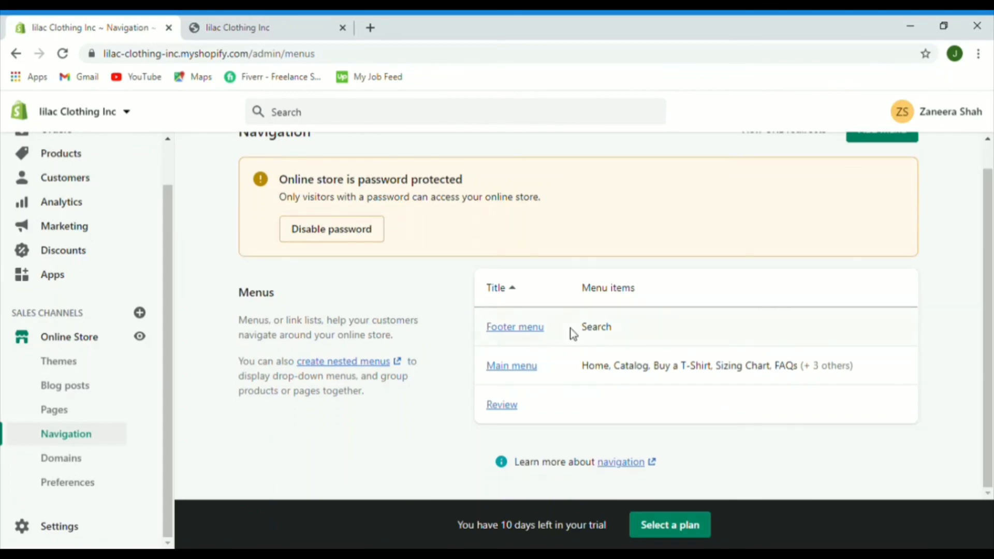
click(503, 329)
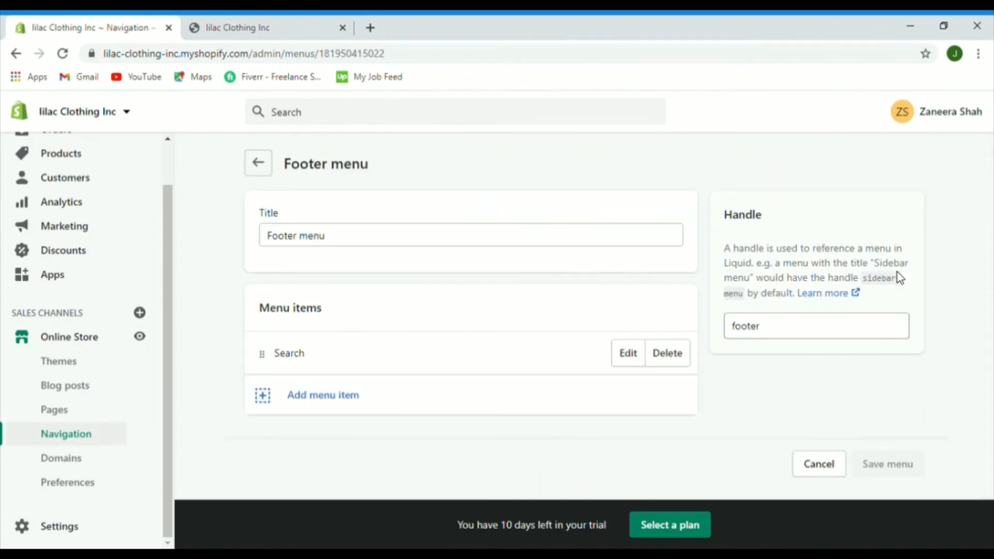
click(272, 401)
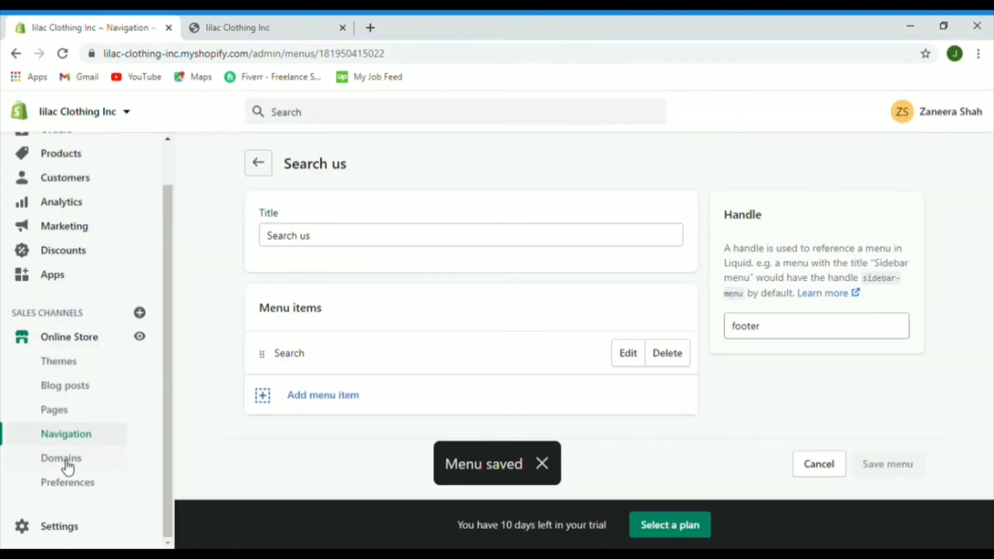
click(66, 460)
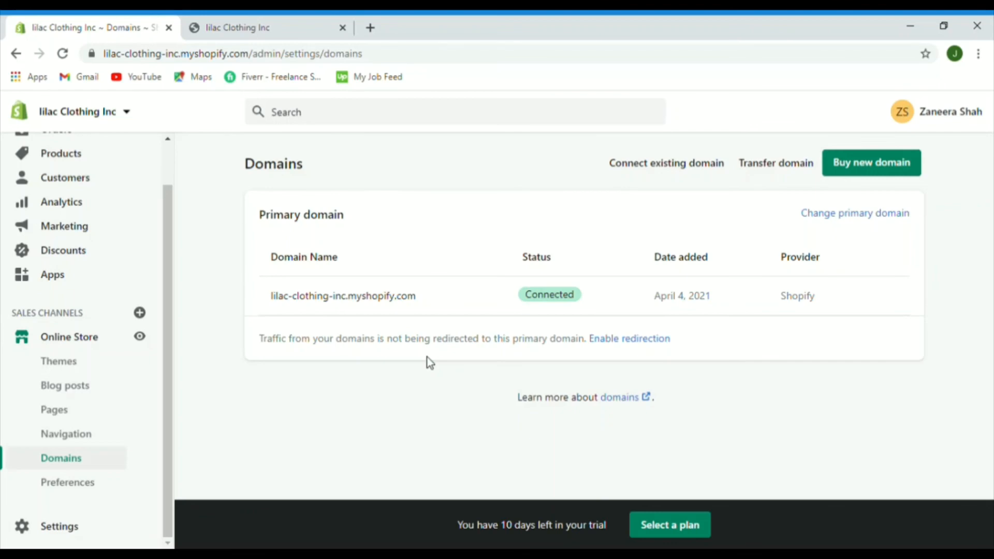
Step: Search domains for shopify.com and shopify.net, reviewing extensions and their yearly prices
click(874, 165)
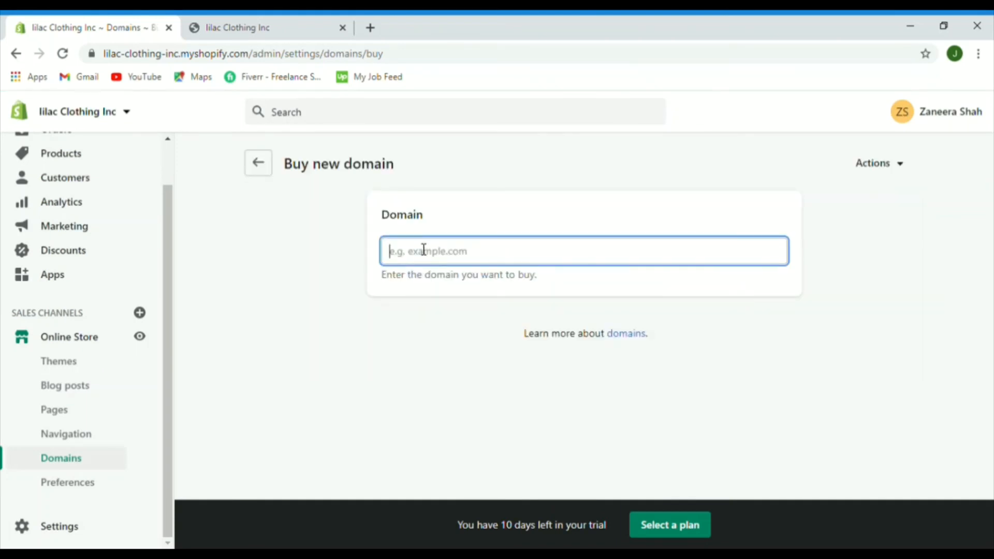
text(shopify.com)
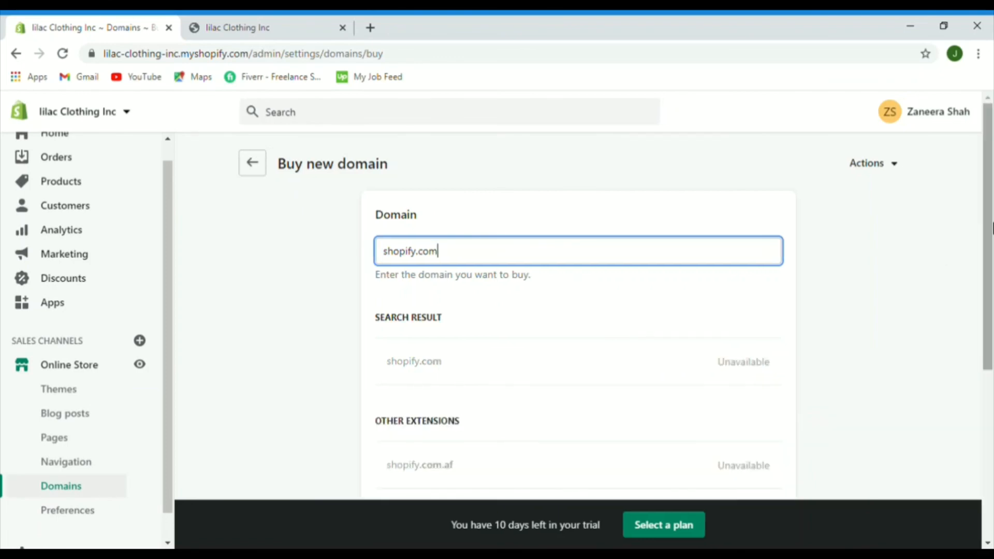
drag(992, 227, 992, 293)
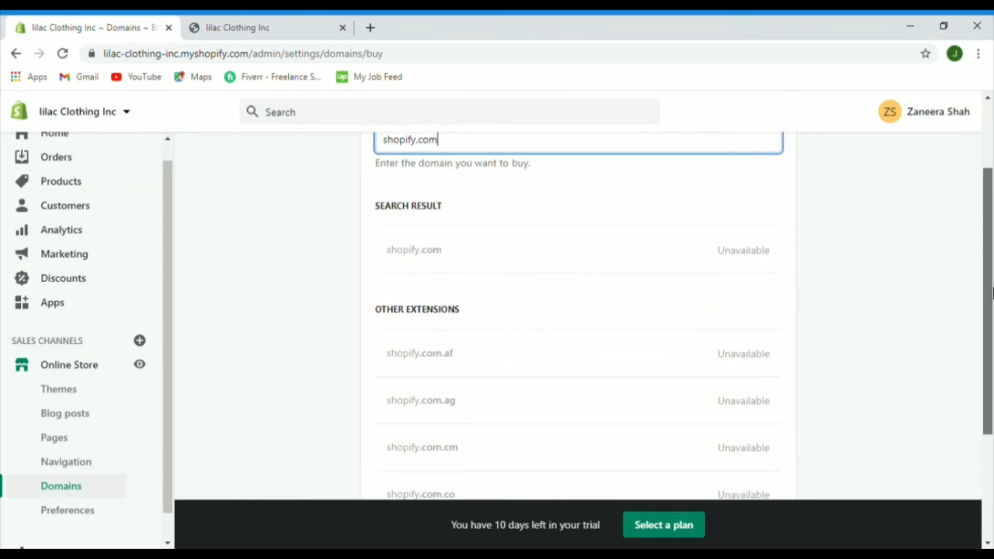
drag(992, 258, 991, 233)
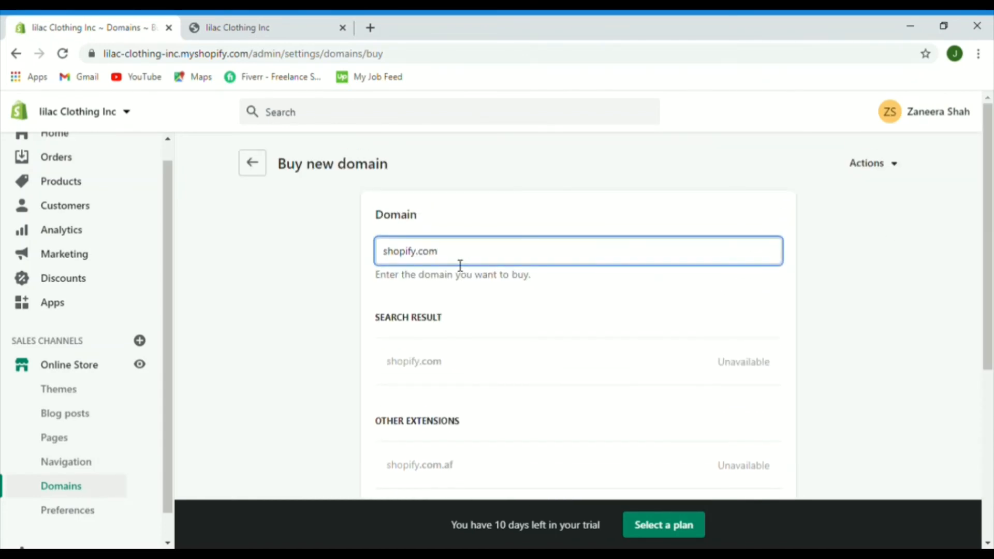
text(.net)
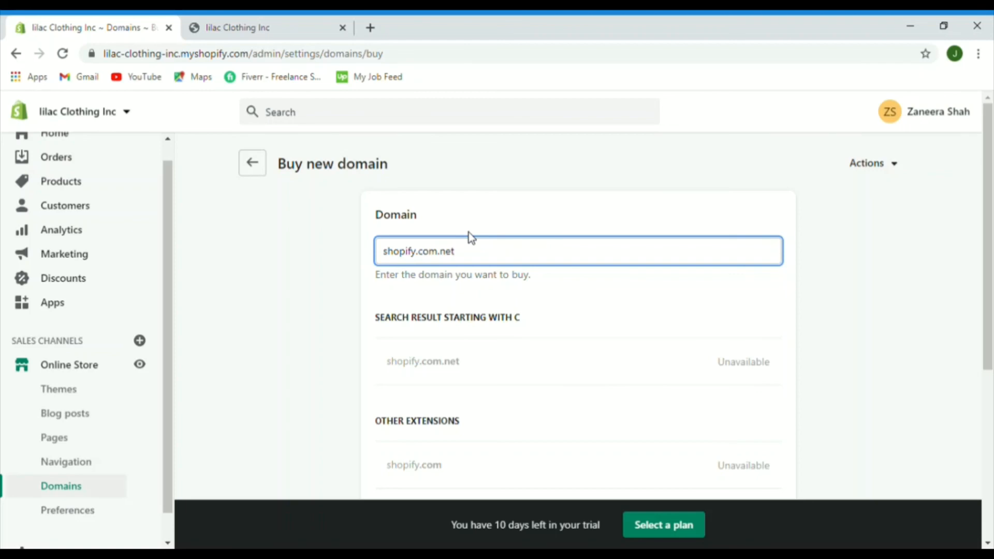
key(BackSpace)
key(BackSpace)
key(BackSpace)
key(BackSpace)
key(BackSpace)
key(BackSpace)
key(BackSpace)
key(BackSpace)
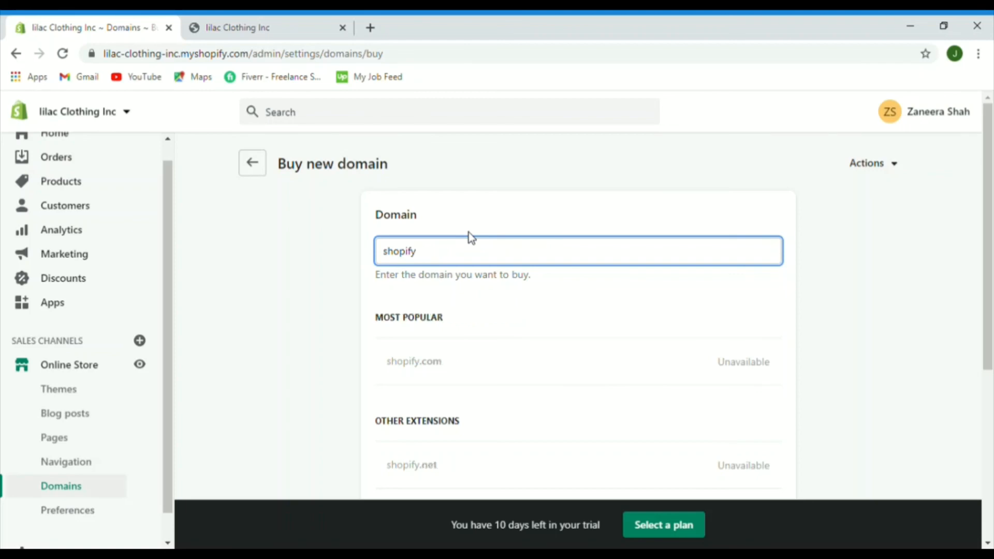
text(.net)
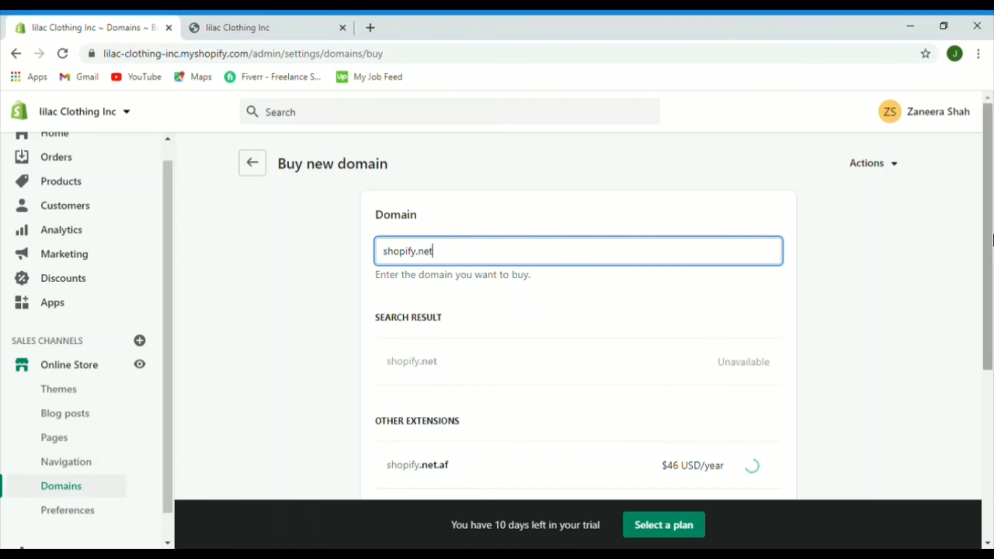
drag(991, 239, 991, 359)
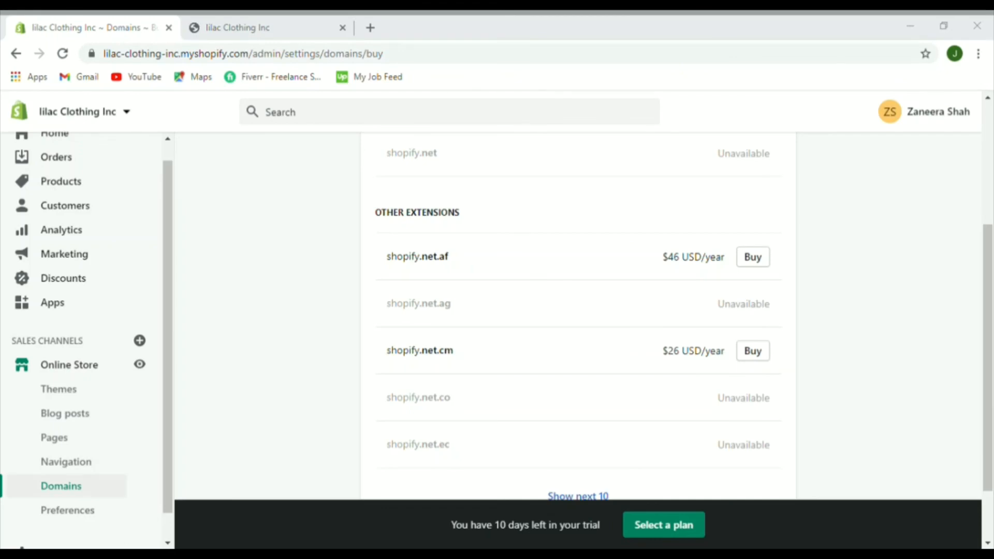
Step: Search Google for Google Domains, review its site, then close that tab
text(google)
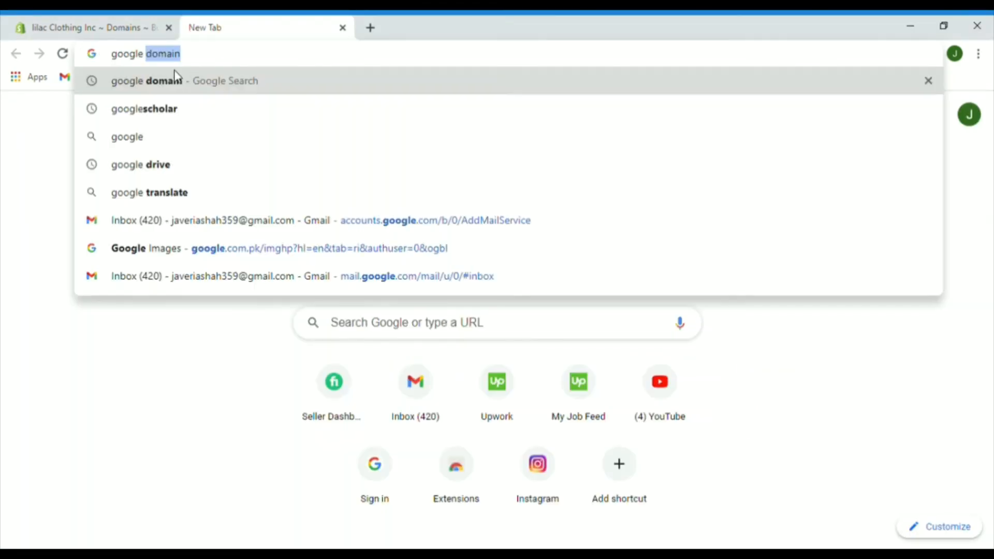
click(177, 81)
click(754, 212)
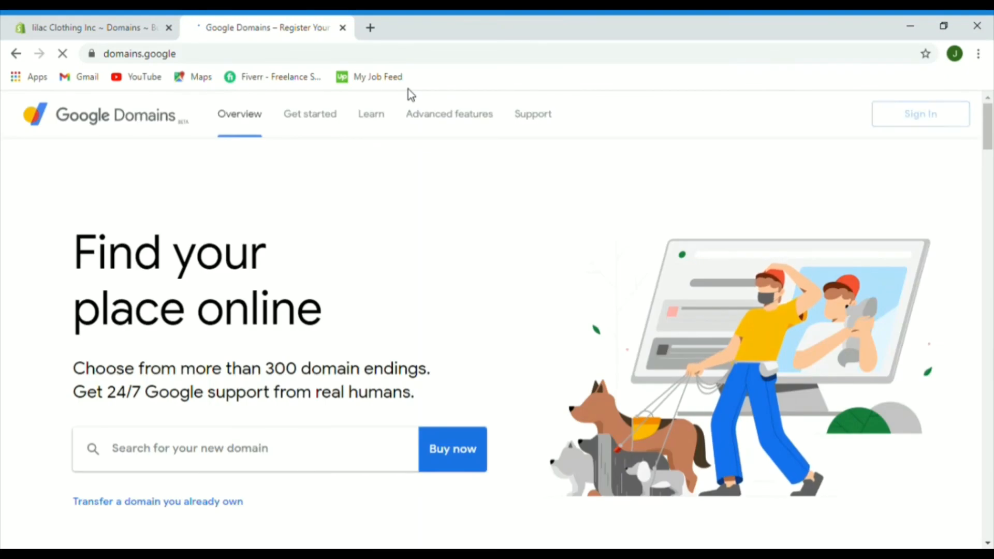
click(371, 29)
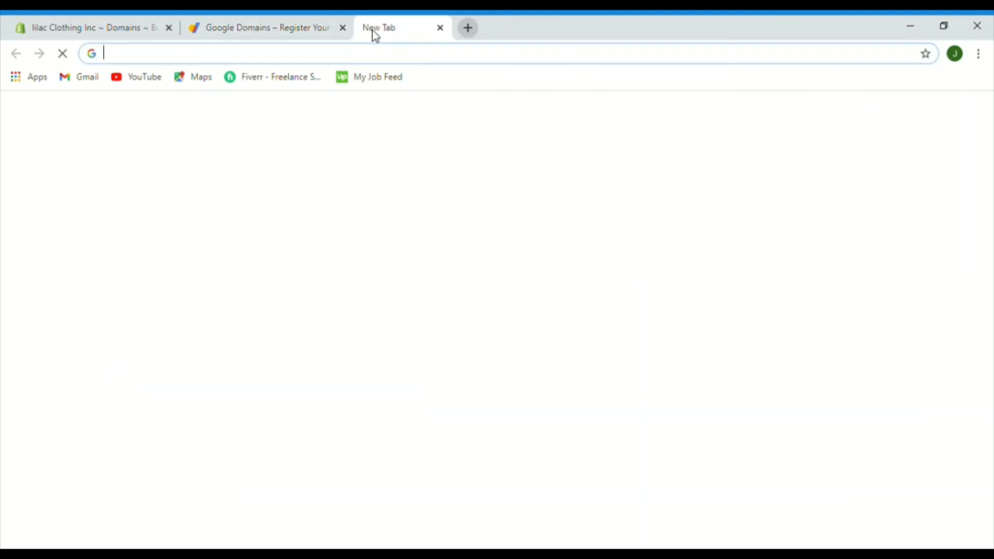
click(342, 28)
Step: Search for GoDaddy, review the results, then close the GoDaddy tab
text(go daddy)
key(Return)
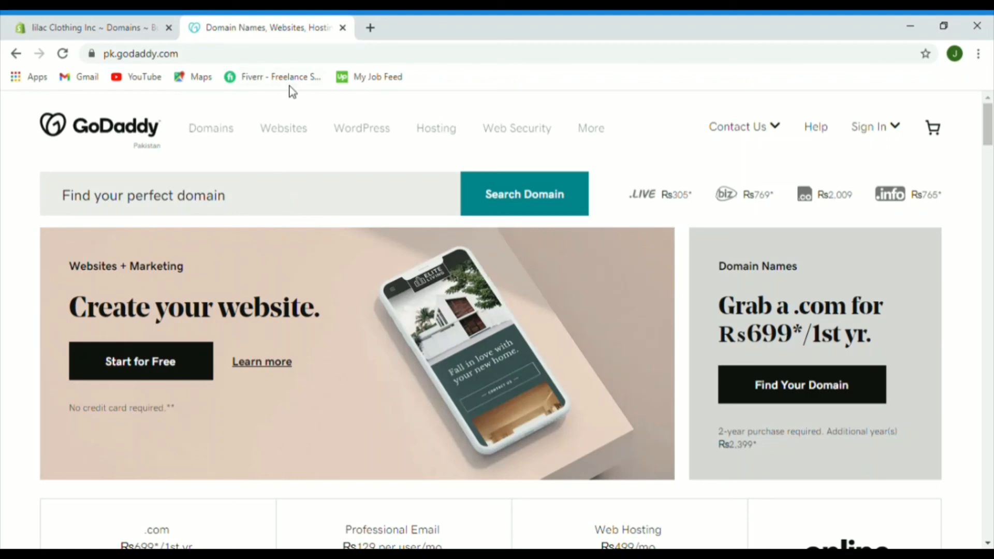
click(344, 29)
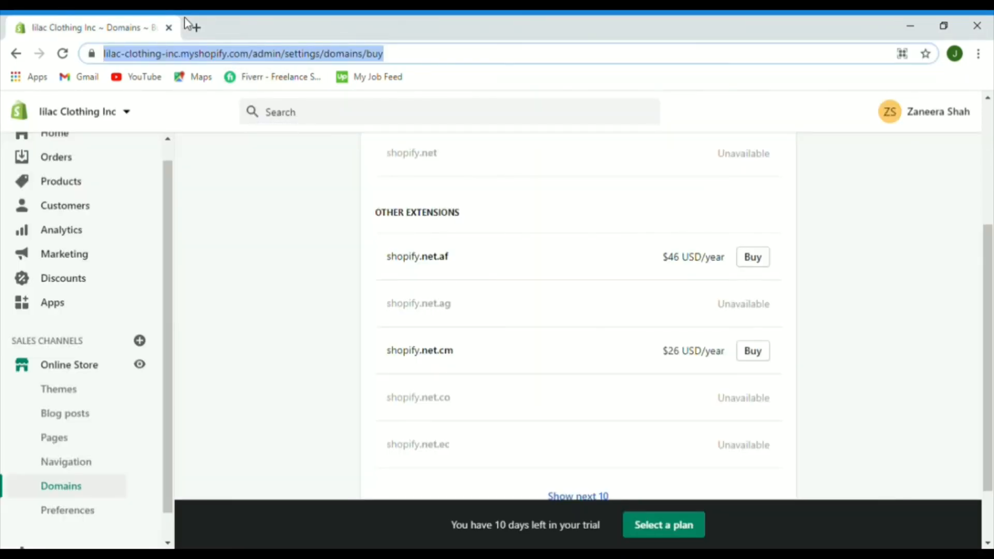
Step: Search for Namecheap, visit namecheap.com, then close it to return to Shopify's shopify.net results
click(198, 28)
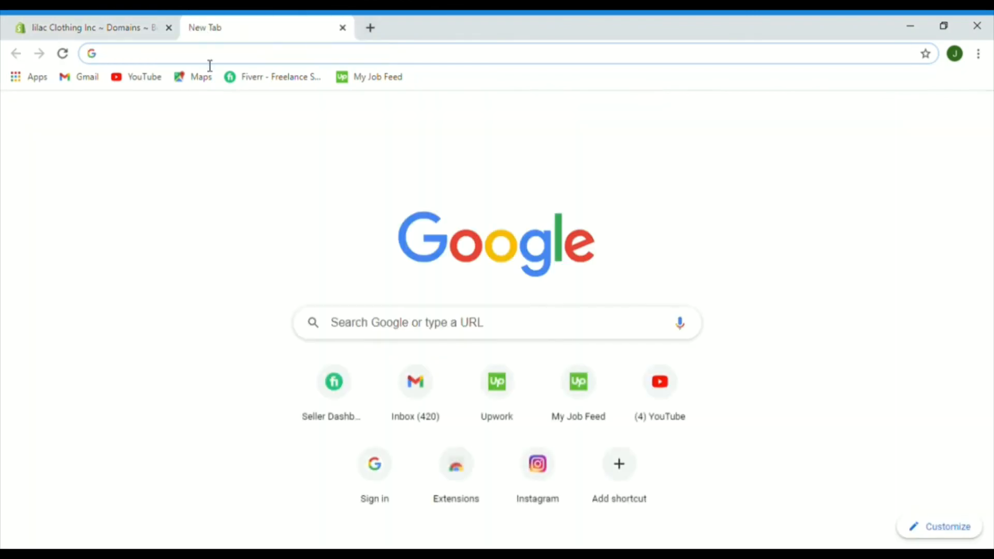
text(name ch)
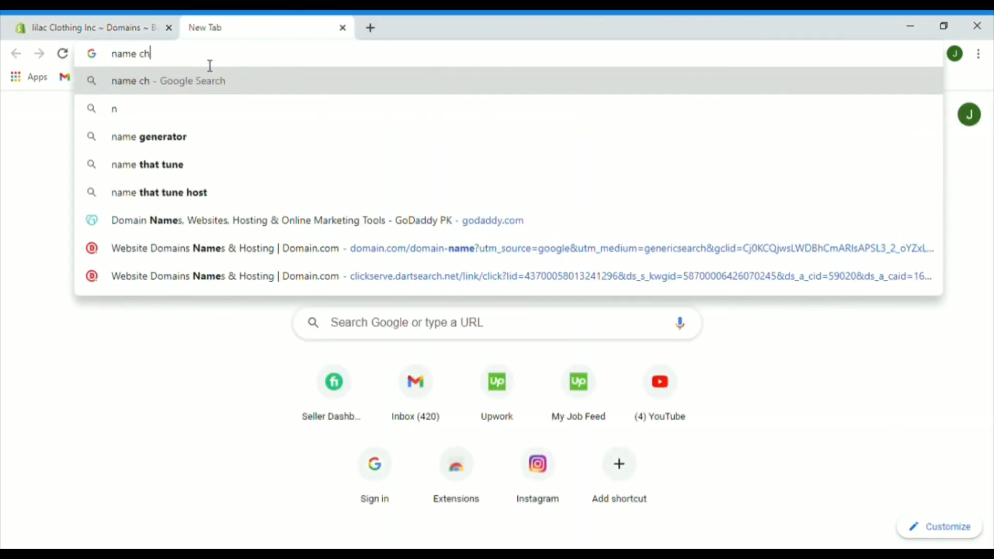
text(eap)
key(Return)
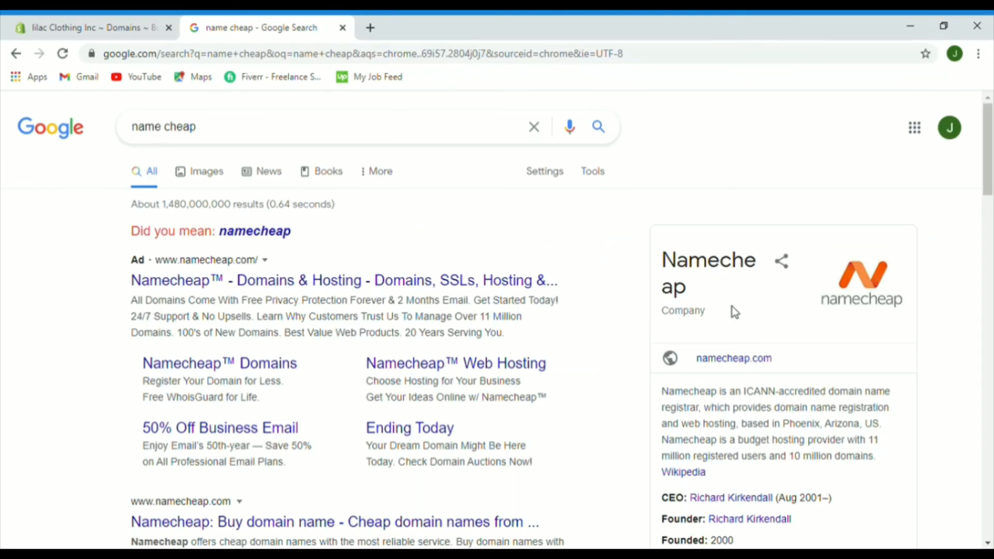
click(752, 367)
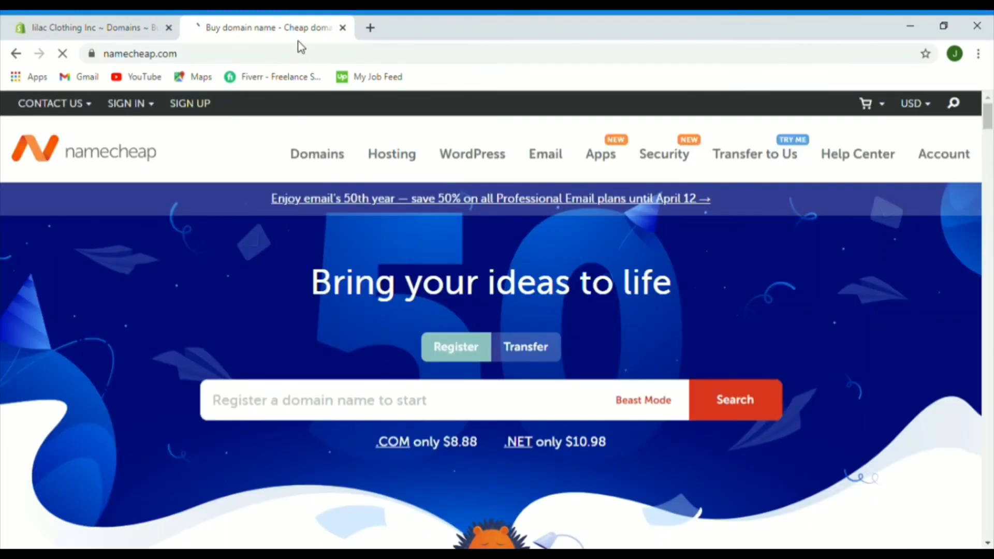
click(343, 28)
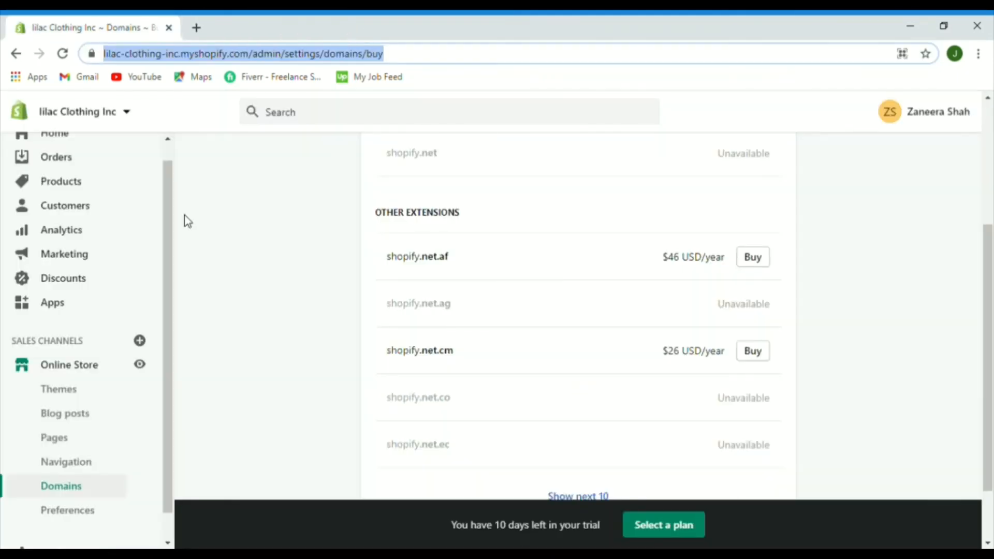
Step: Leave the shopify.net domain results and bring up the 'Traffic for your store' slide
click(263, 192)
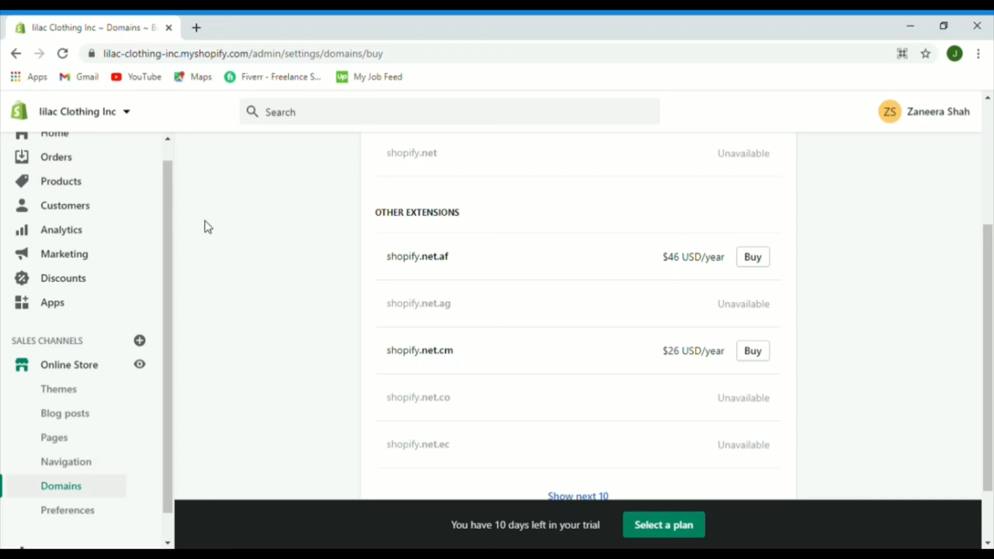
drag(170, 227, 170, 343)
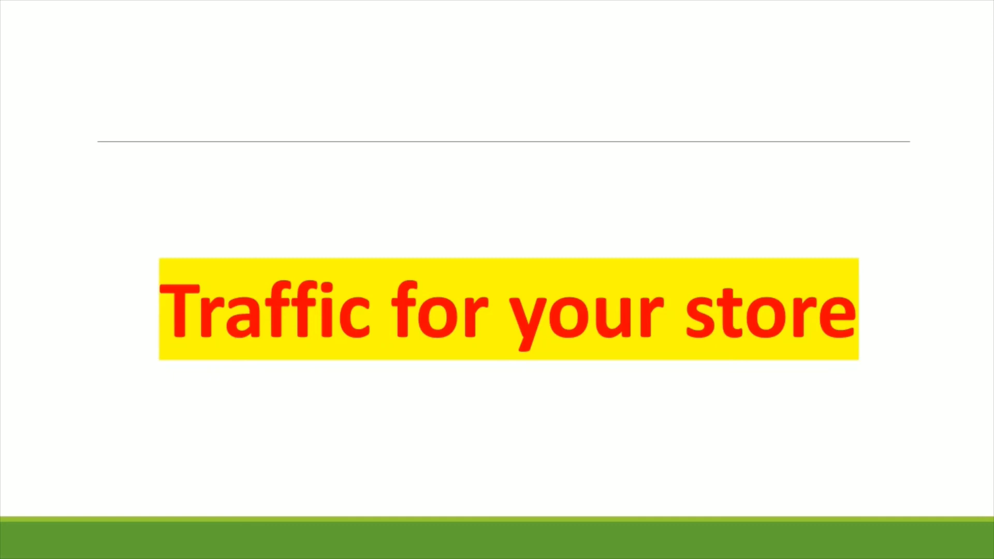
Step: Advance past the Facebook, Instagram, Google PPC, YouTube, Pinterest and Bing list to the Facebook advertising slide
key(Right)
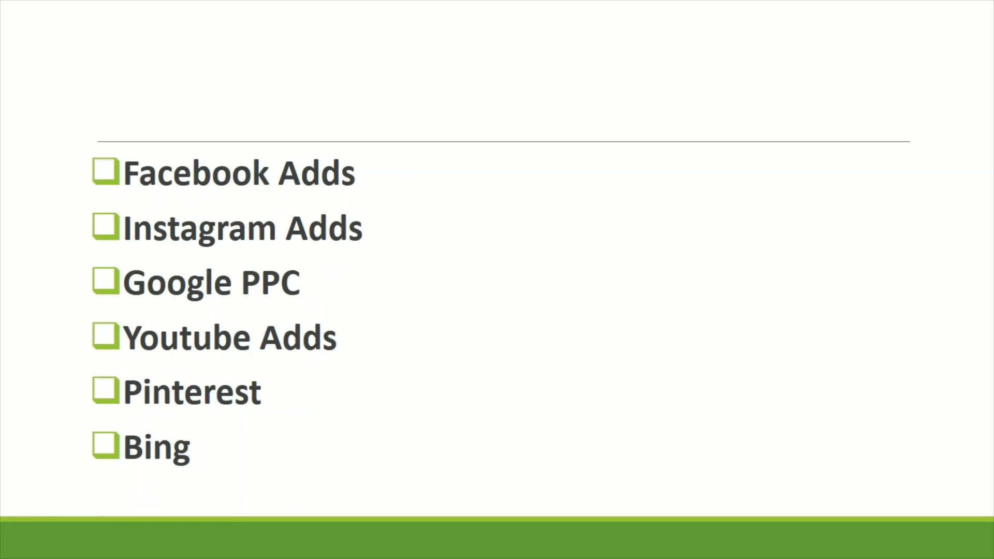
key(Right)
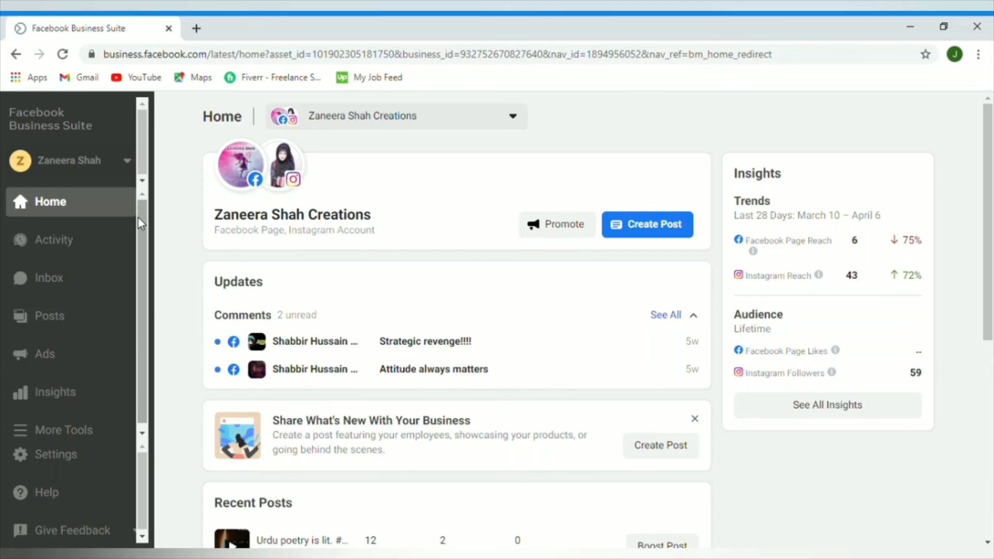
Step: Open Insights > Audience showing 33 Page likes and 59 Instagram followers, then paste the Ad Library address
drag(144, 227, 138, 254)
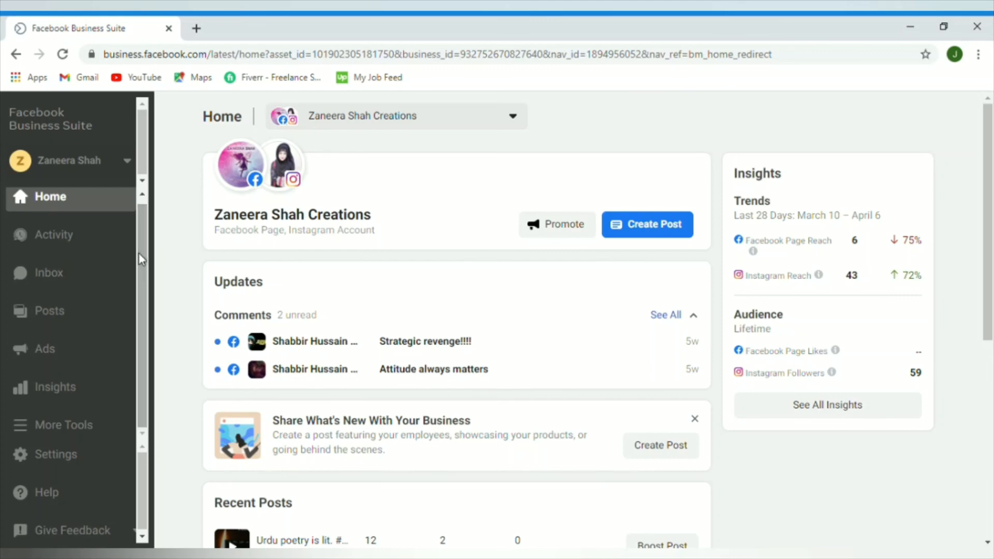
click(52, 392)
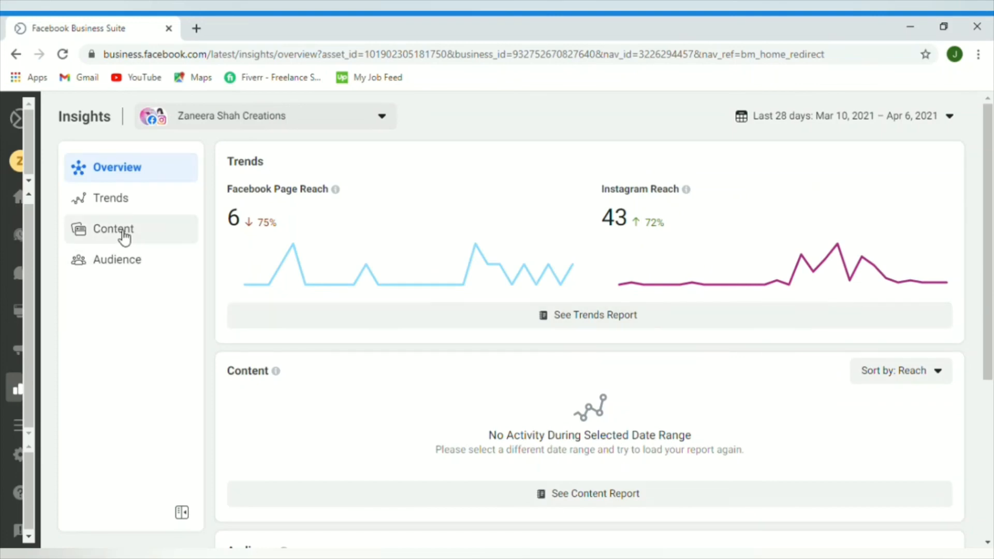
click(128, 264)
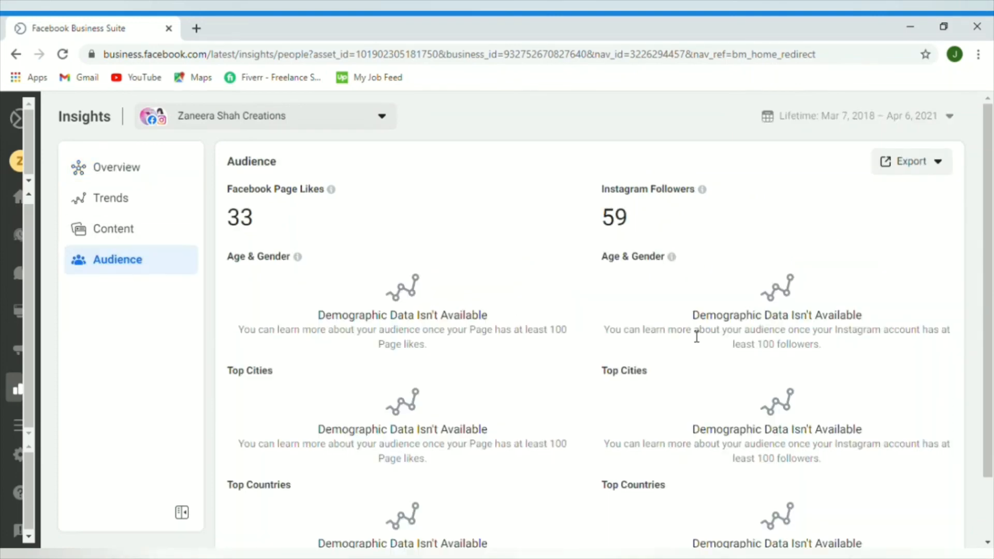
scroll(989, 352, down, 2)
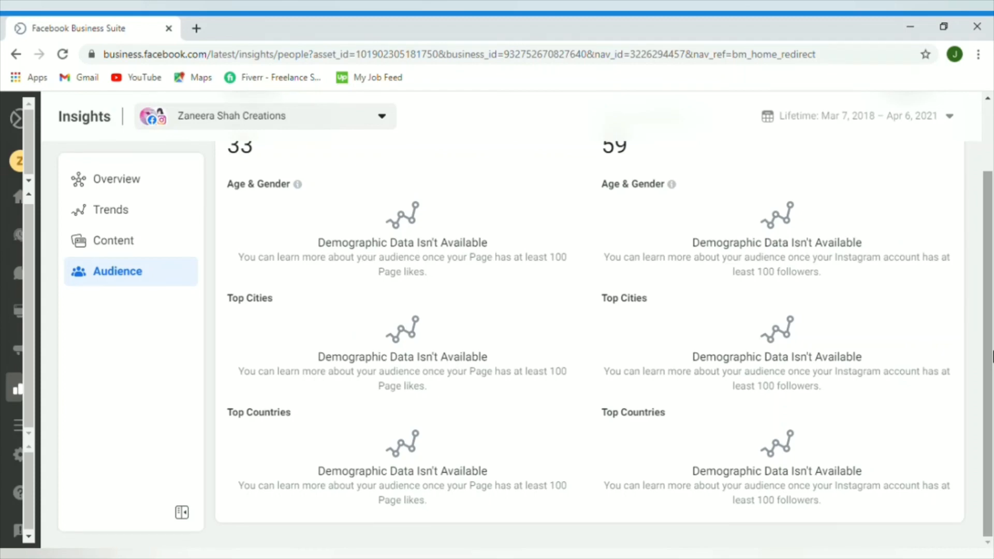
click(237, 54)
text(facebook.com/add/library)
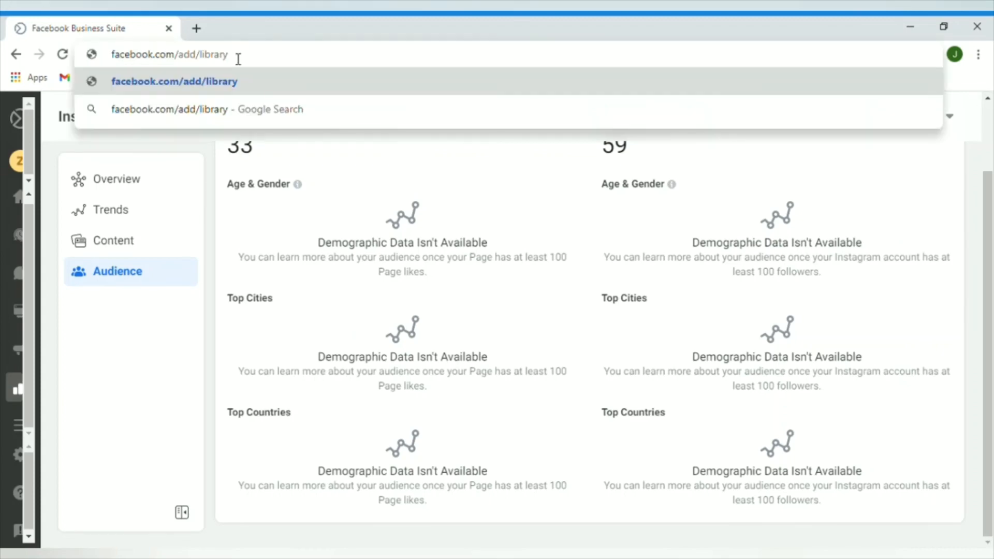
Step: Search the Ad Library for 'limelight' in Pakistan and scroll the roughly 250 Limelight ads
click(237, 85)
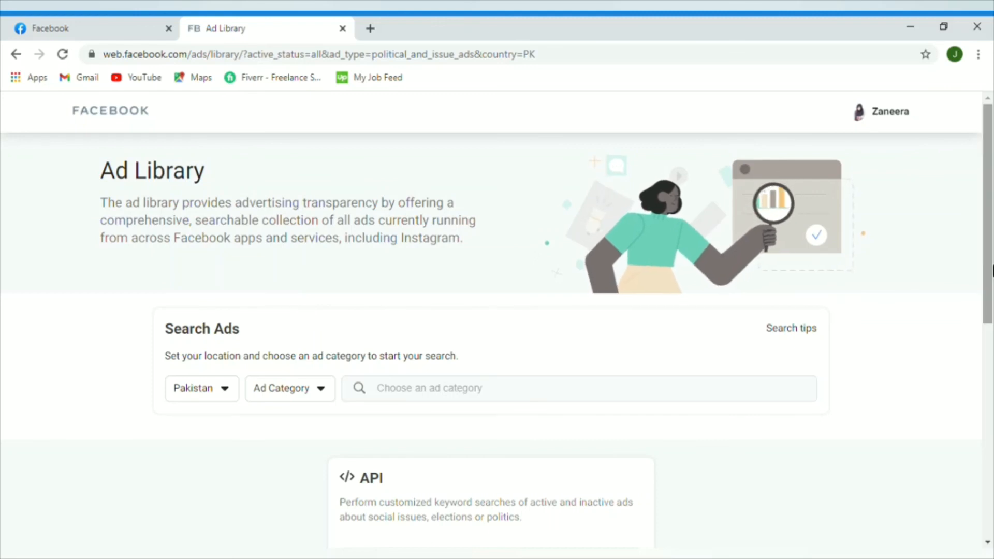
scroll(476, 275, down, 1)
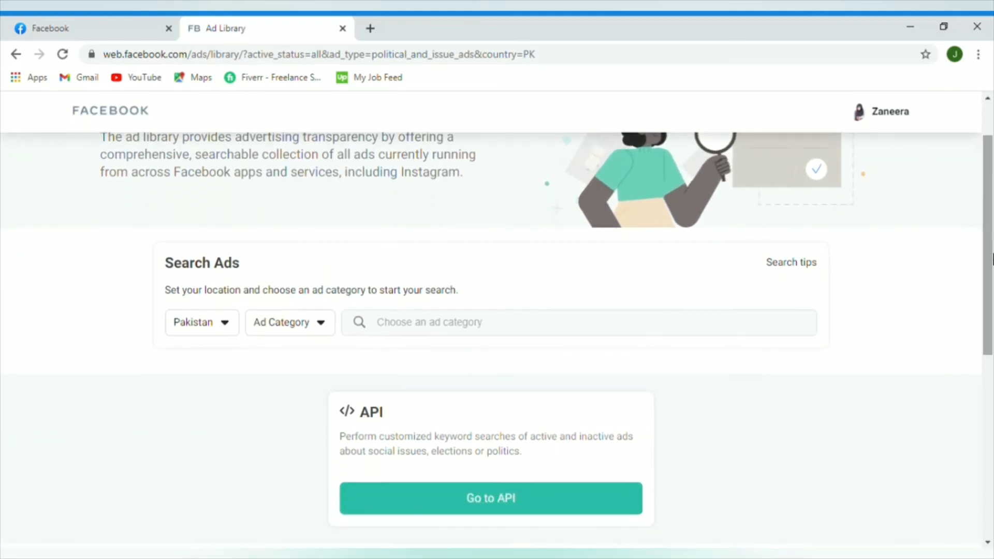
click(415, 321)
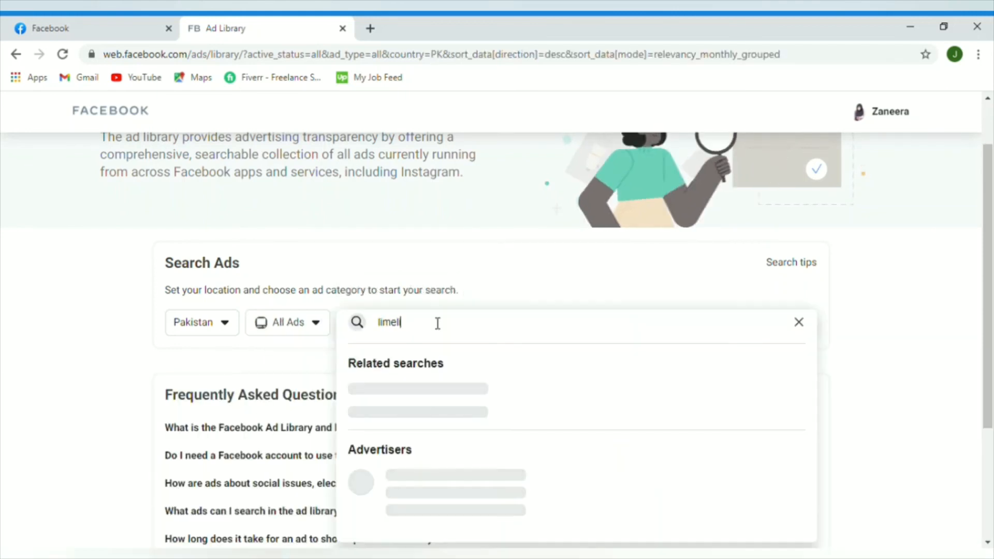
text(ight)
key(Return)
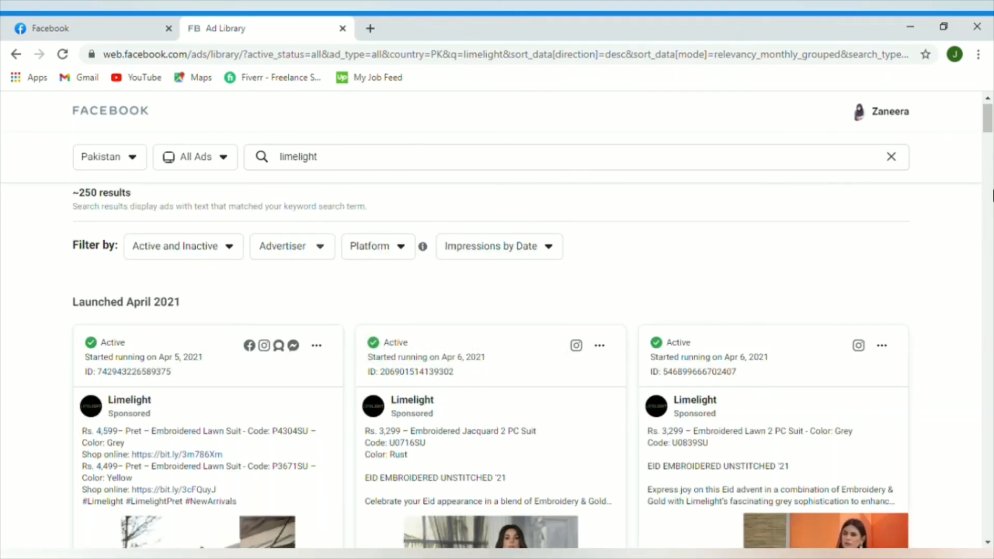
drag(989, 128, 990, 210)
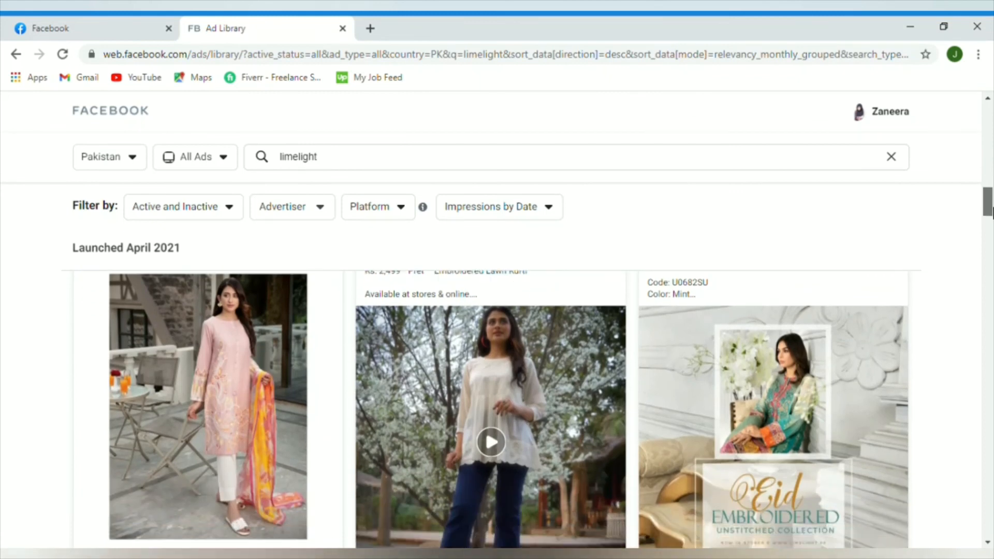